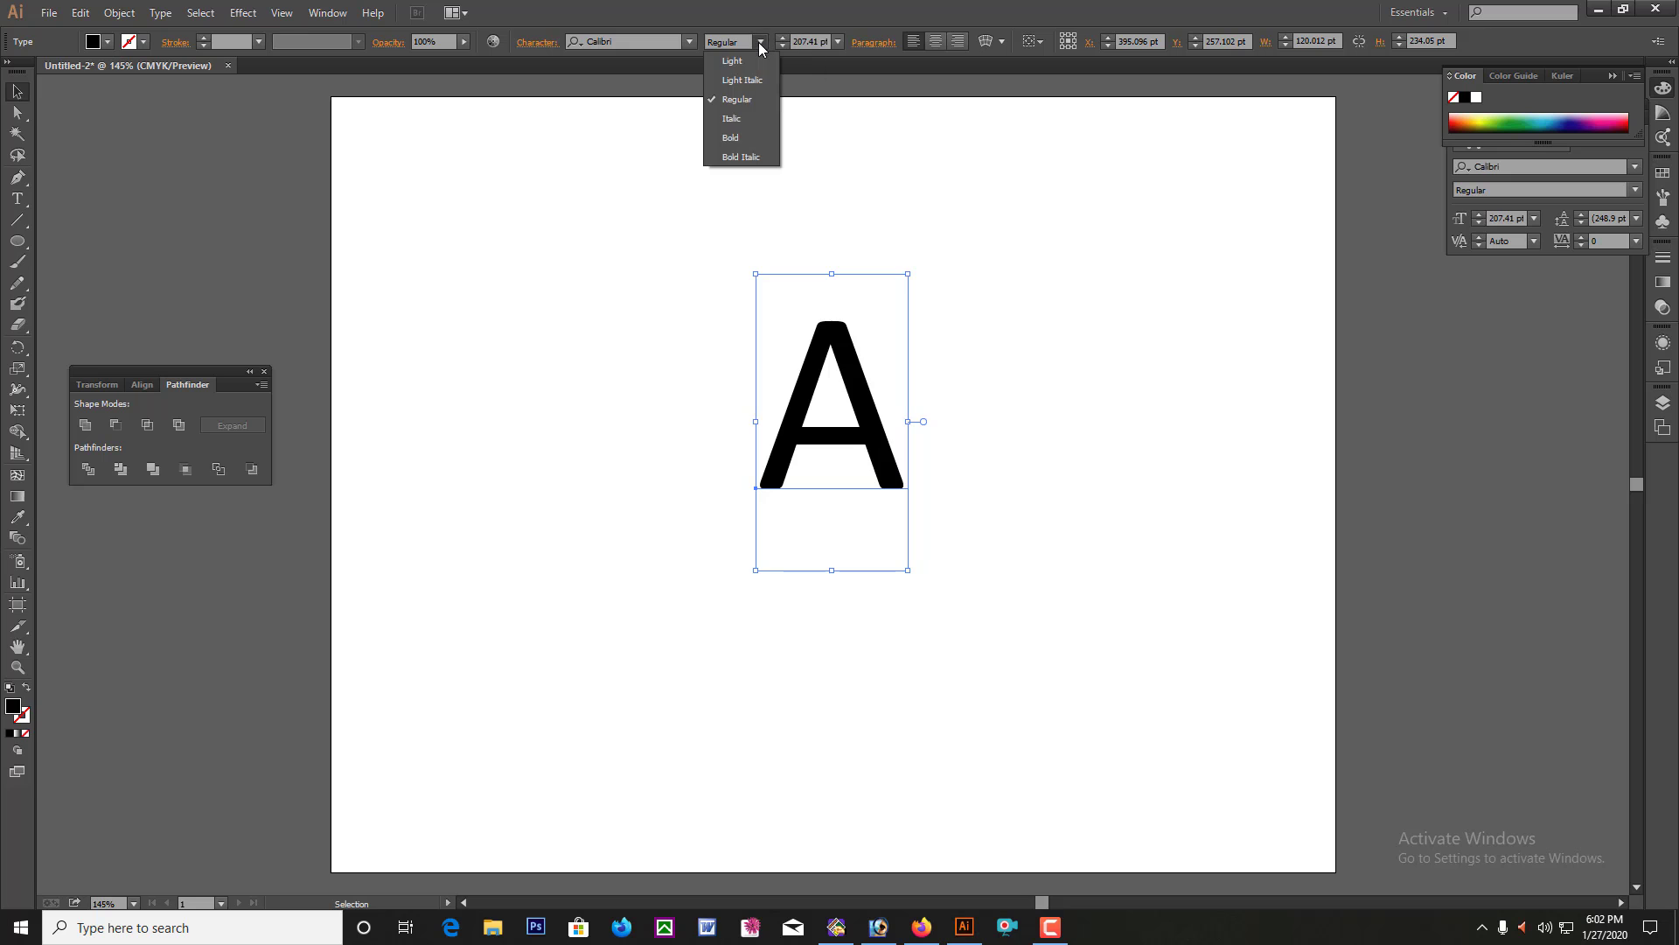
# Set the letter A's font style to Bold and enlarge it to about 271 pt.
pyautogui.click(731, 147)
pyautogui.moveTo(914, 582); pyautogui.dragTo(949, 626)
pyautogui.moveTo(813, 338); pyautogui.dragTo(980, 491)
pyautogui.hotkey('ctrl', '-')
pyautogui.hotkey('ctrl', '-')
pyautogui.hotkey('ctrl', '-')
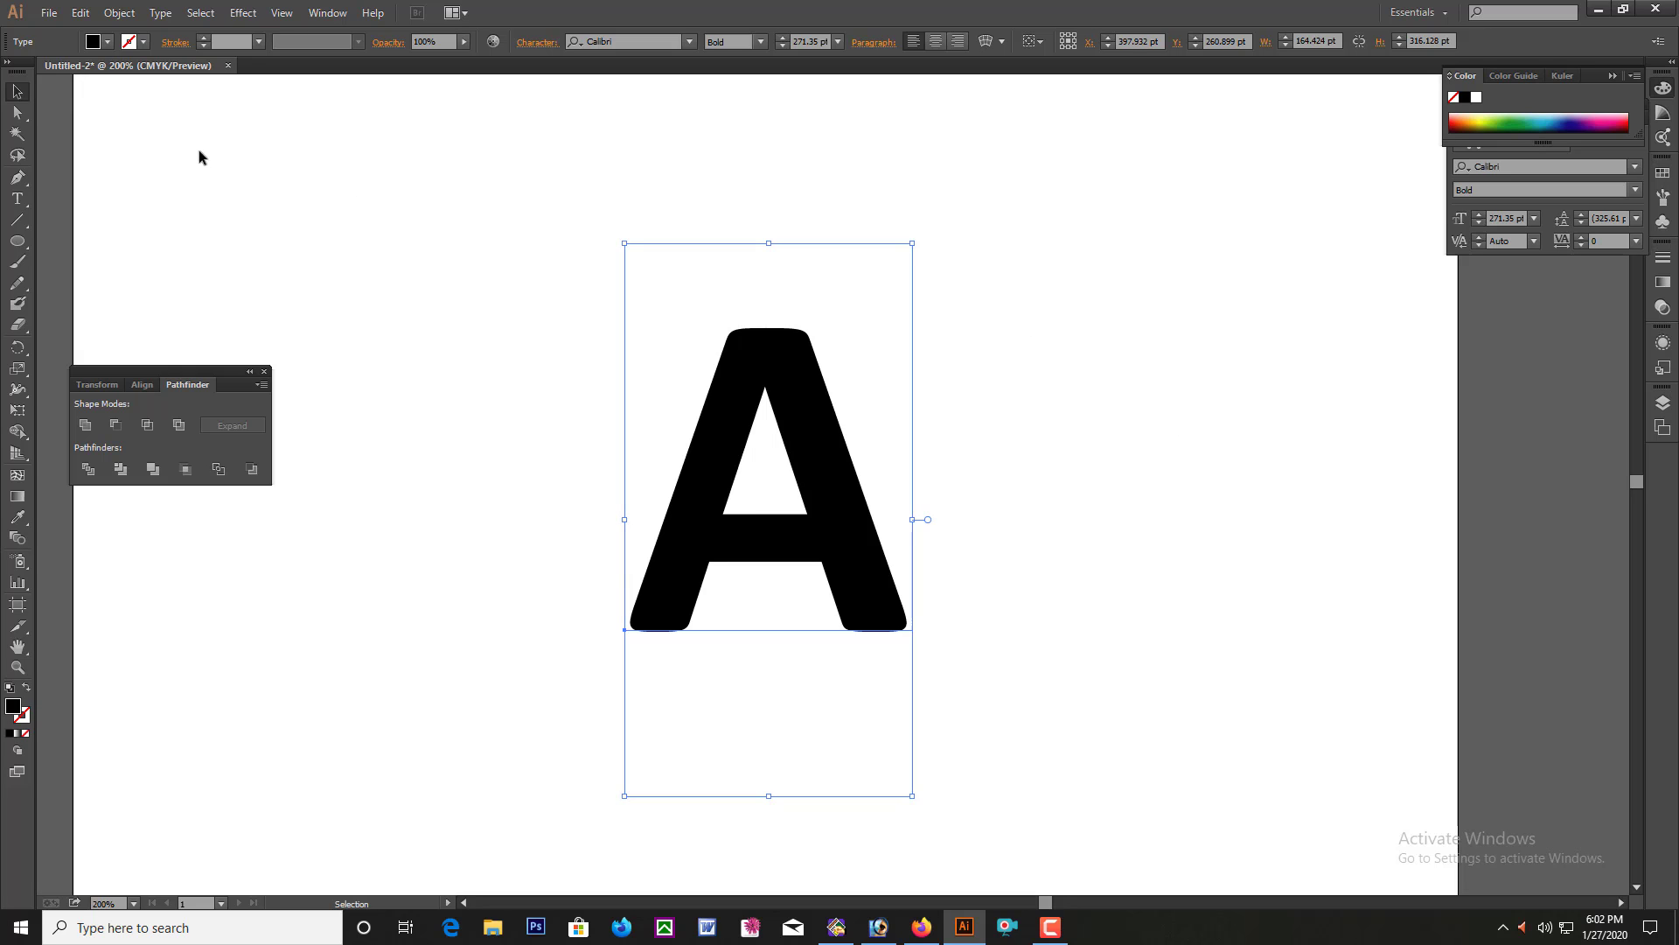
# Convert the bold letter A to outlines and deselect it.
pyautogui.click(119, 13)
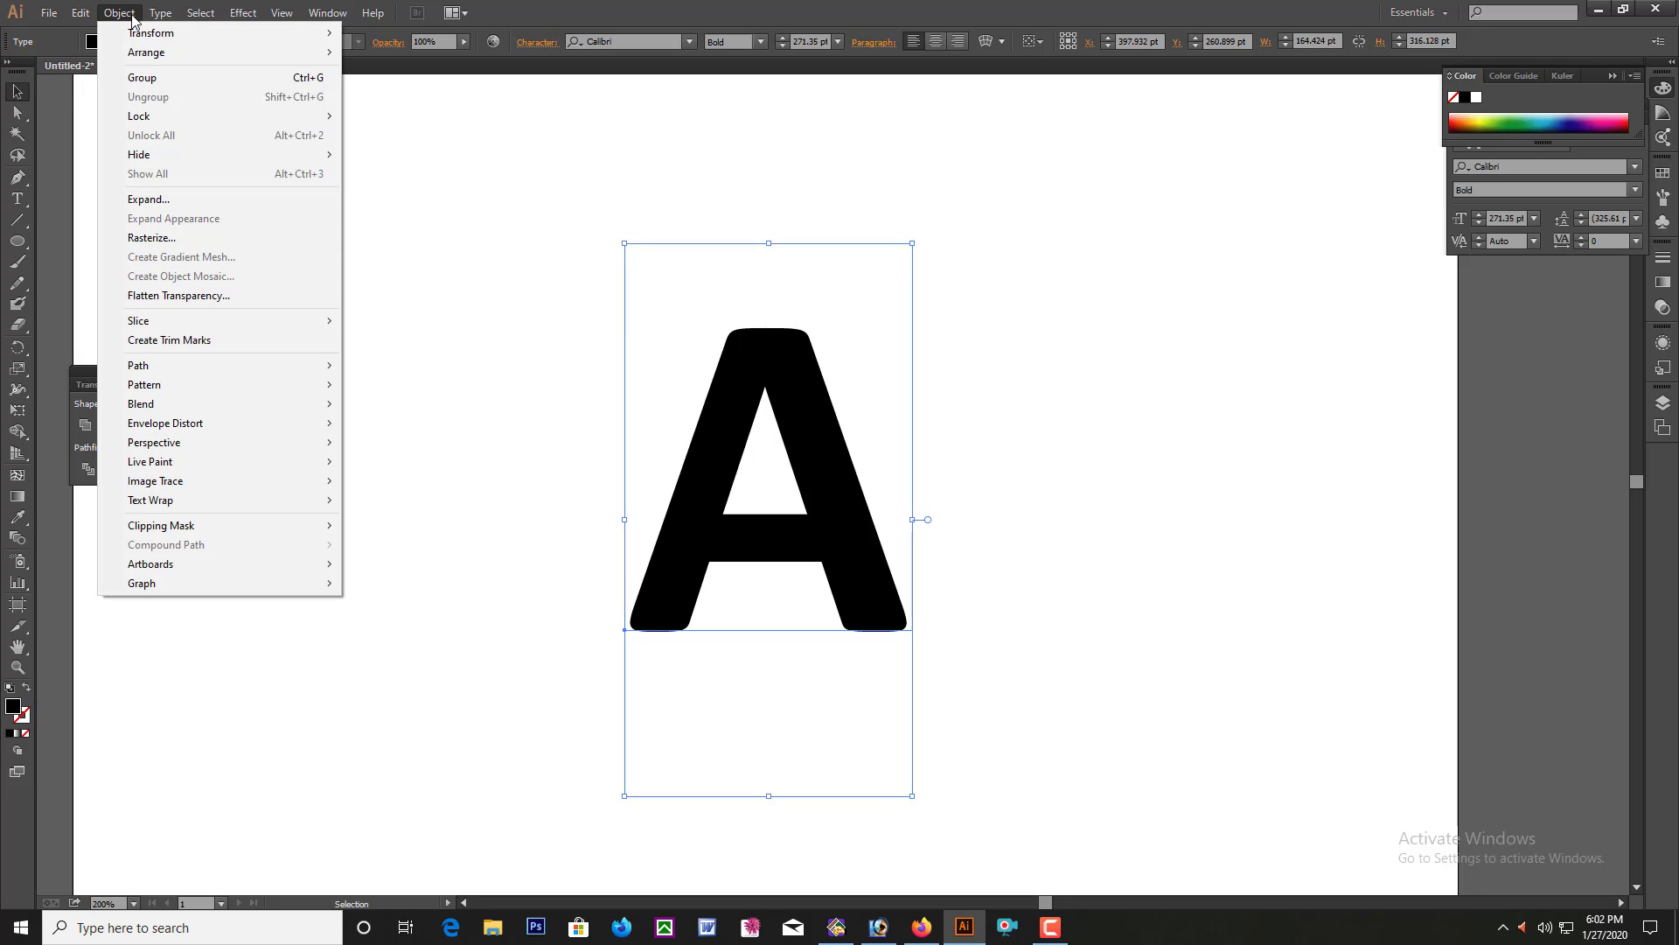
pyautogui.moveTo(160, 13)
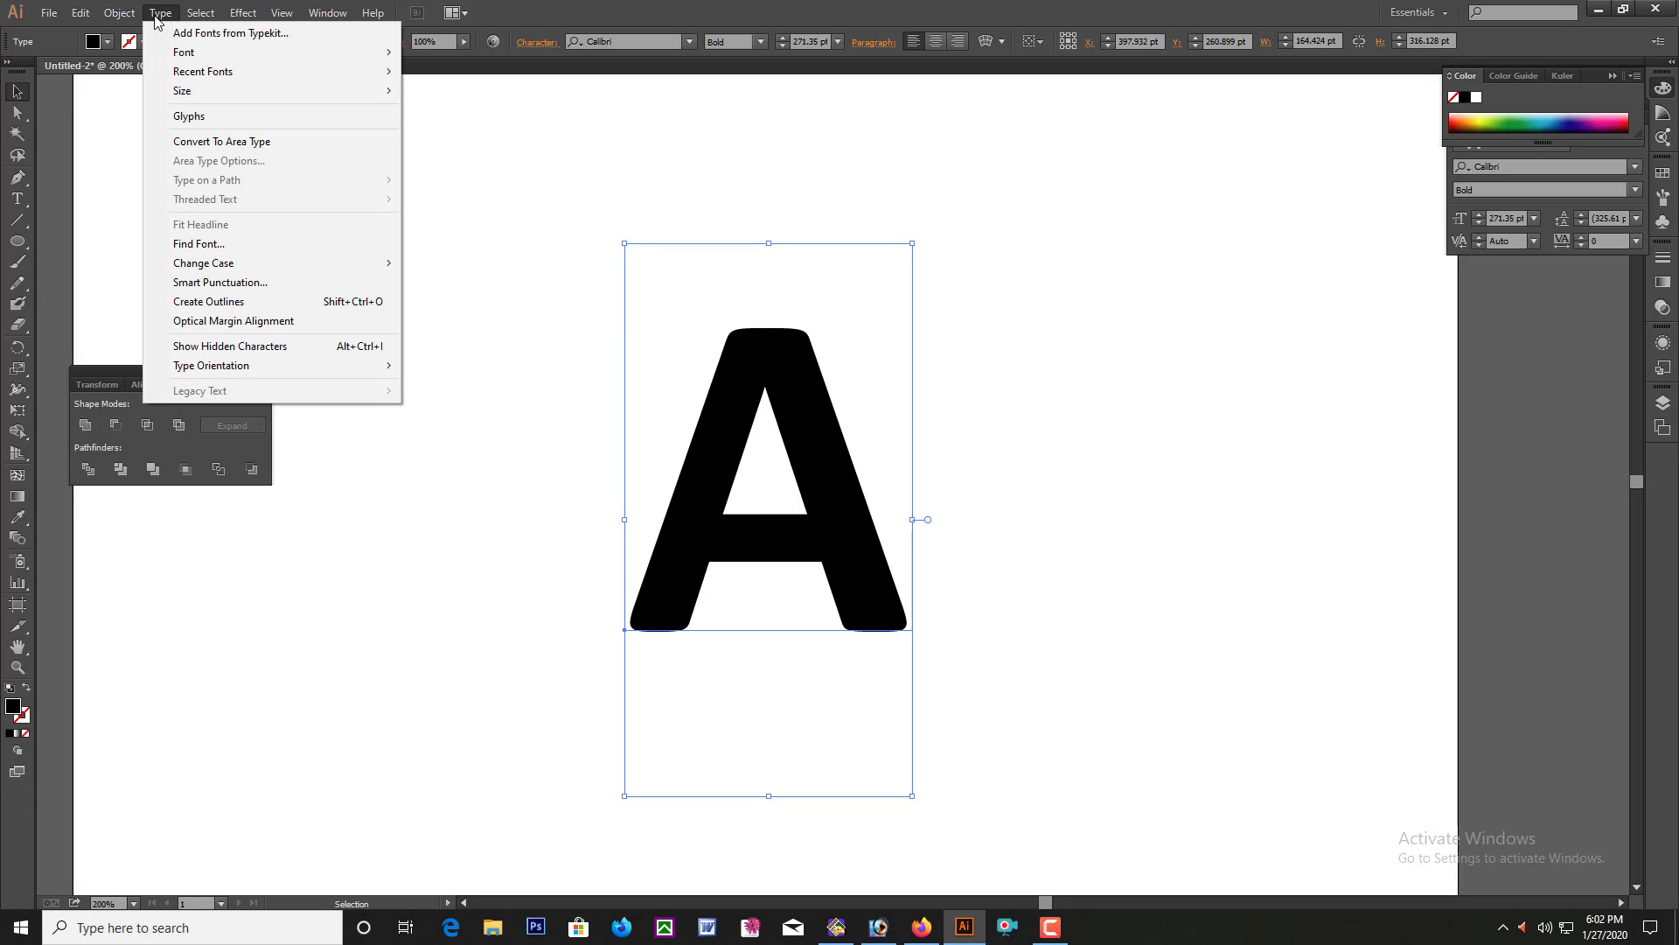
pyautogui.click(225, 301)
pyautogui.click(1121, 444)
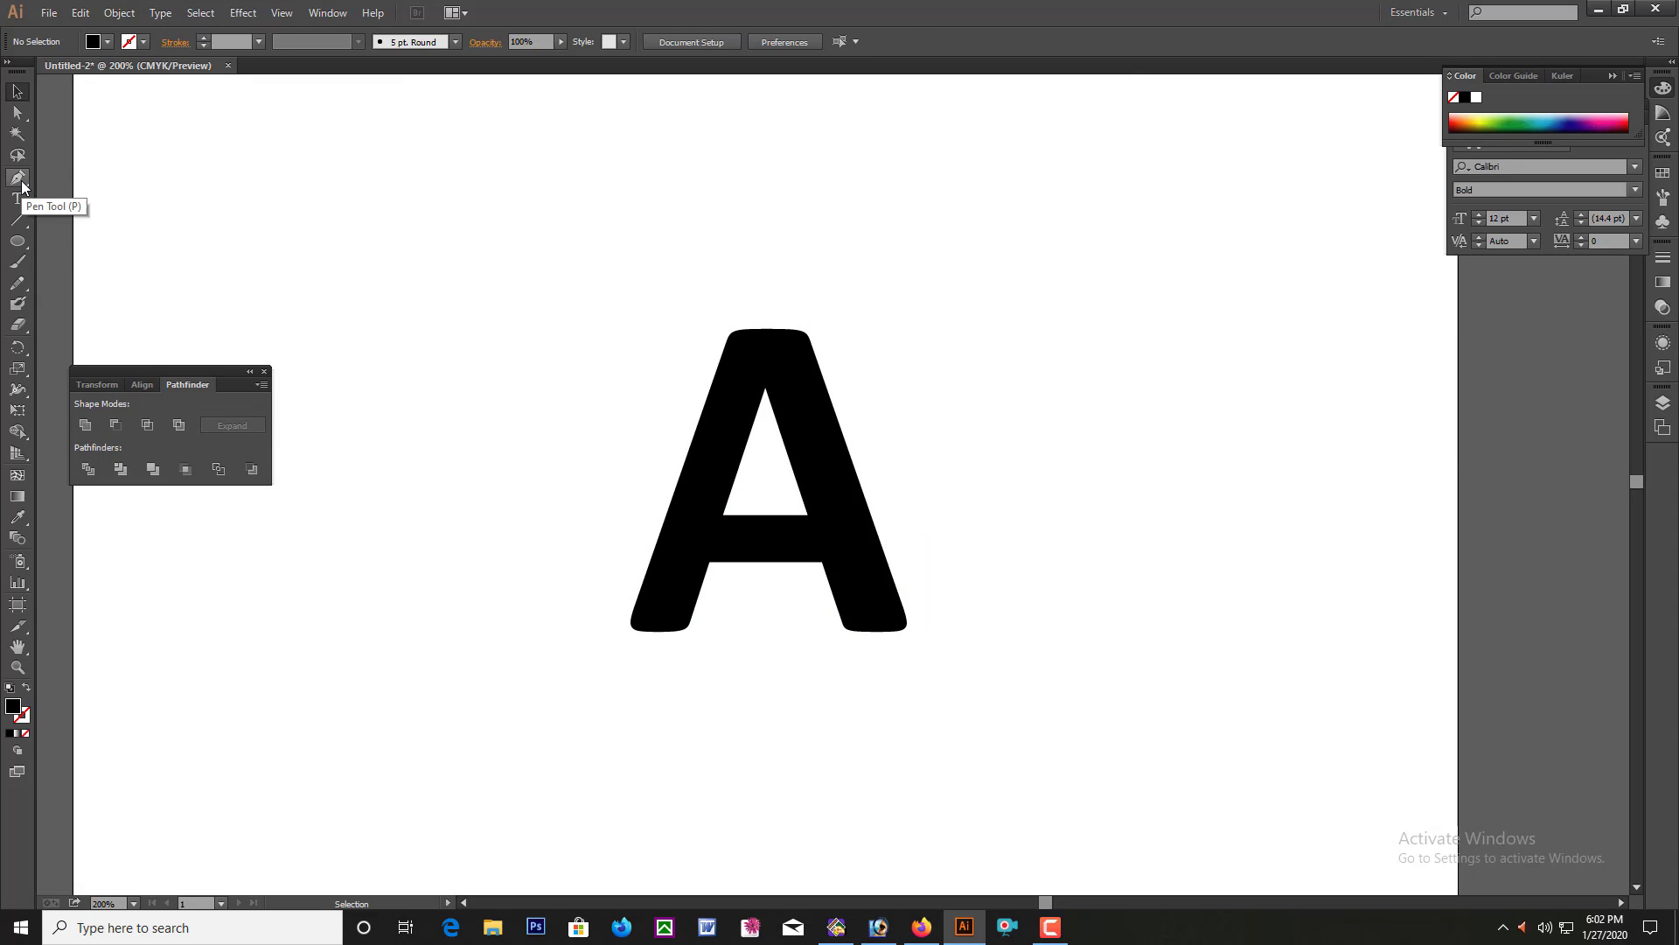
# Draw a curved Pen segment from the A's lower-left corner to the middle of the gap below the crossbar.
pyautogui.moveTo(18, 179); pyautogui.dragTo(61, 180)
pyautogui.moveTo(749, 580); pyautogui.dragTo(853, 699)
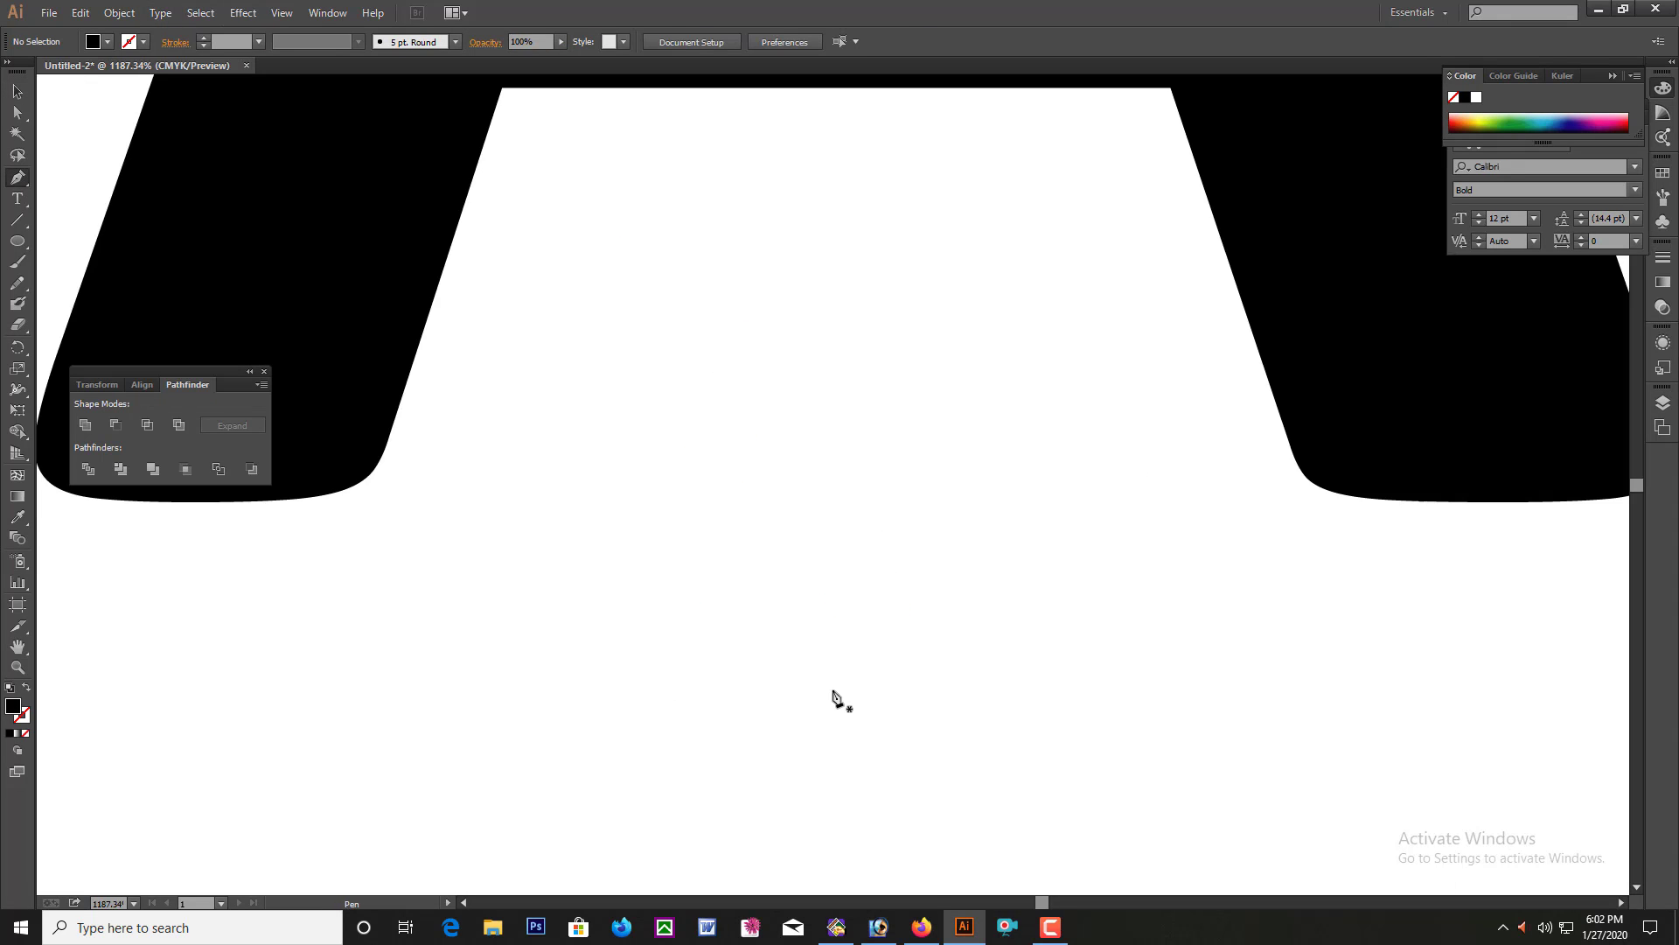
pyautogui.hotkey('ctrl', '-')
pyautogui.hotkey('ctrl', '-')
pyautogui.hotkey('ctrl', '-')
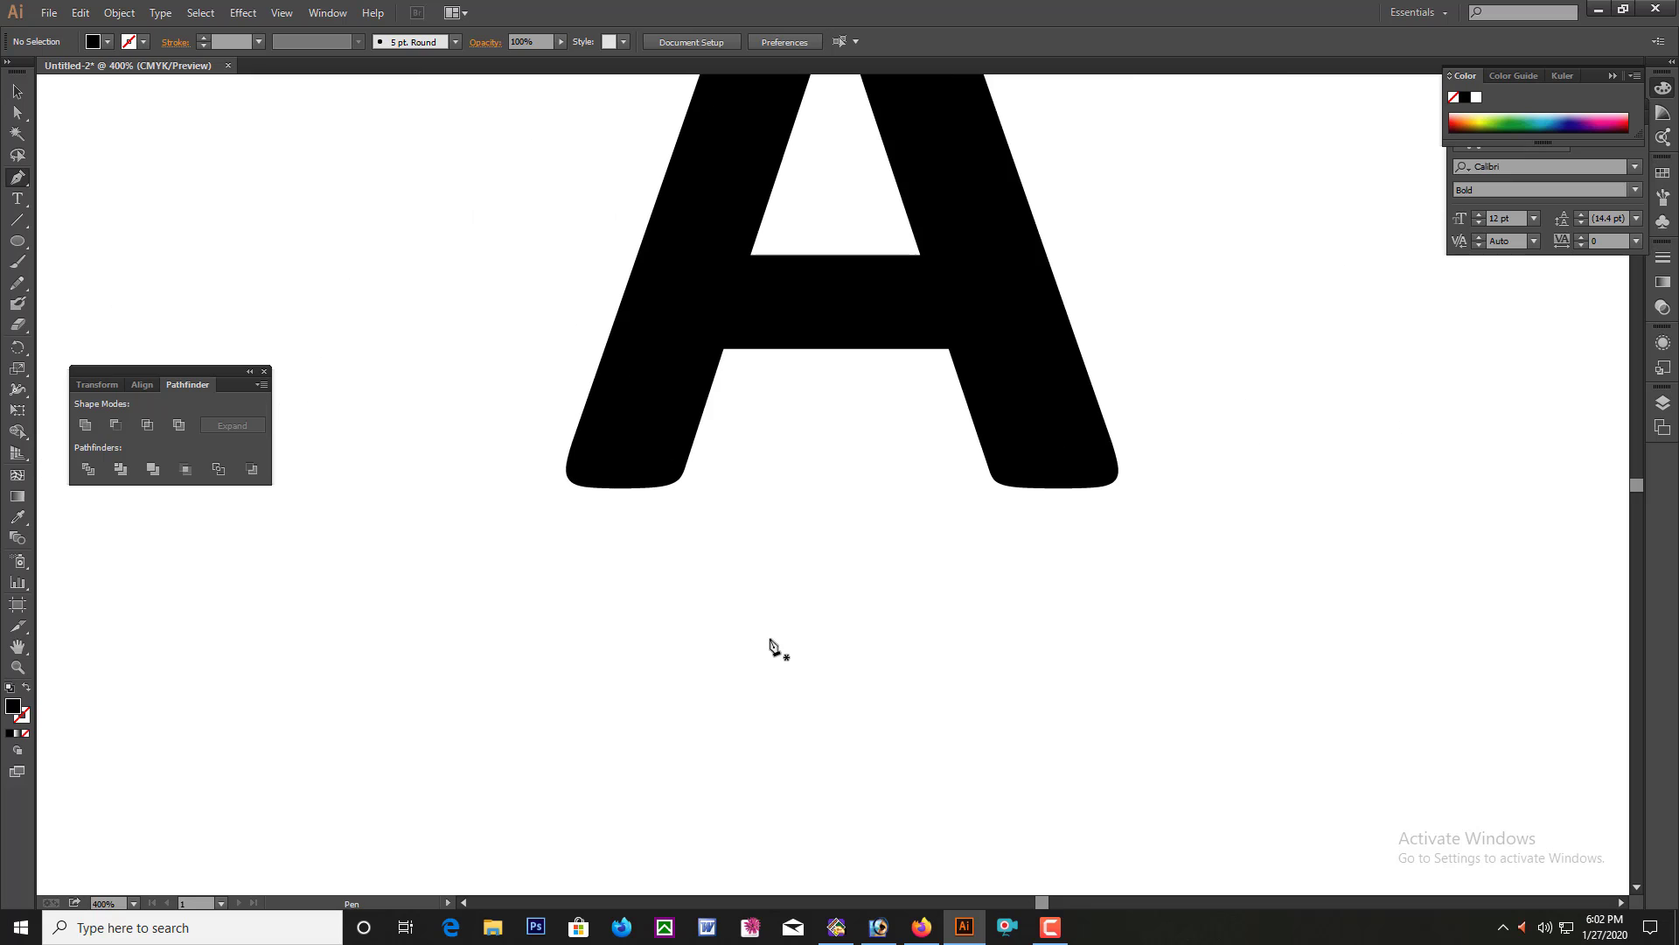
pyautogui.click(570, 479)
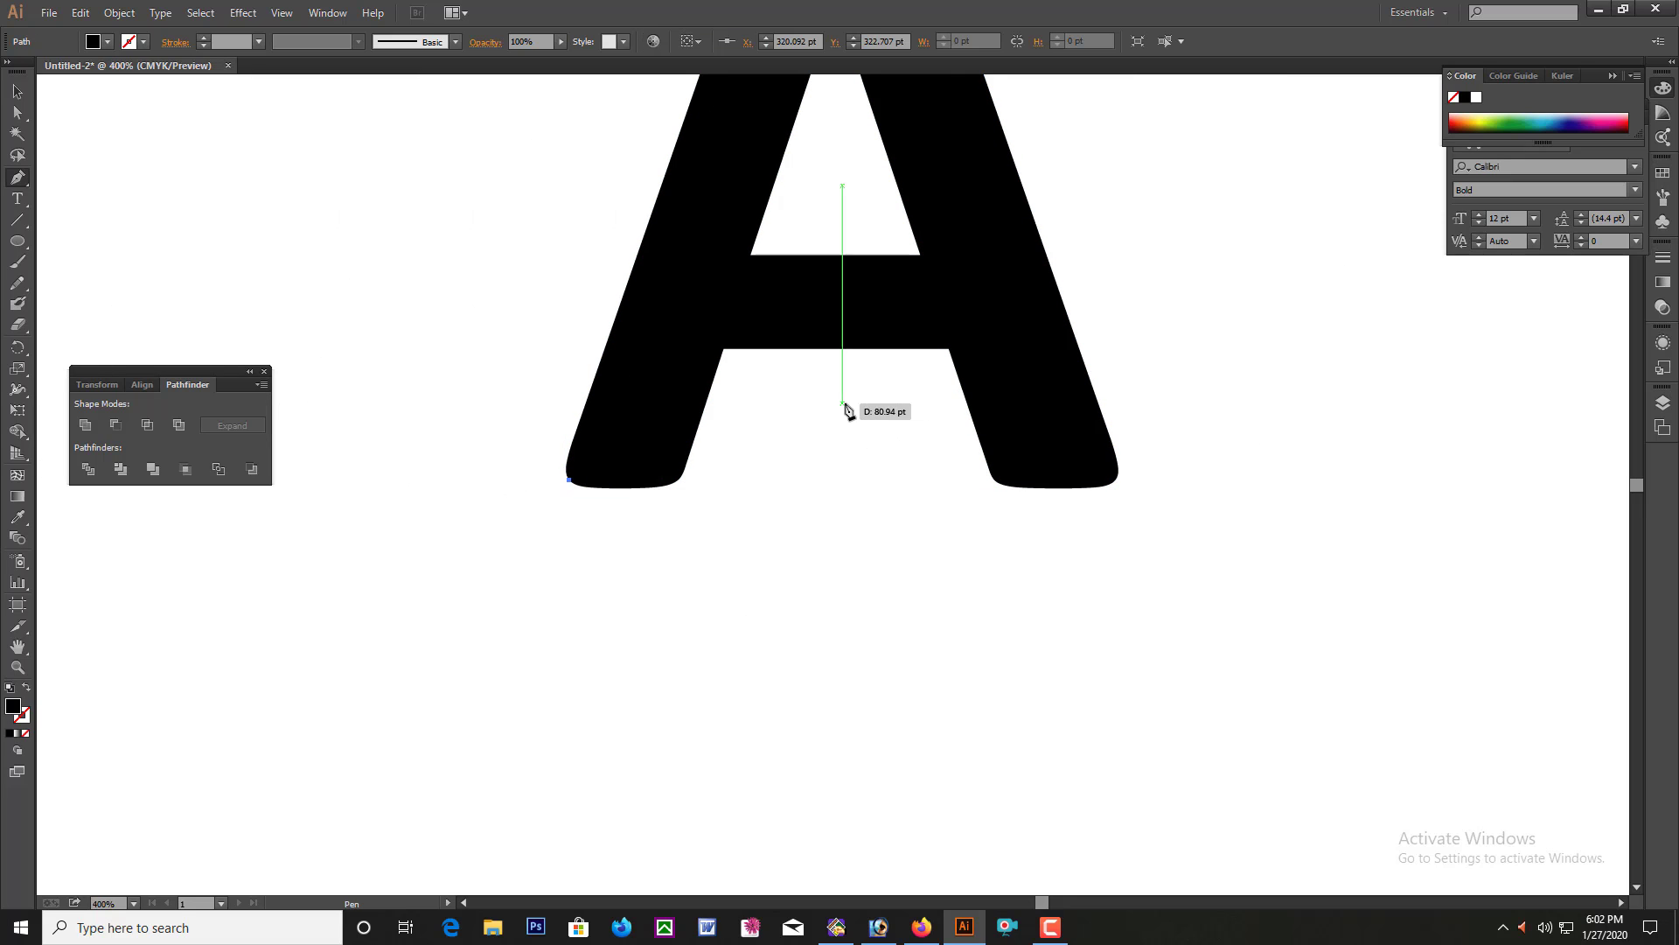
pyautogui.moveTo(843, 402); pyautogui.dragTo(1039, 280)
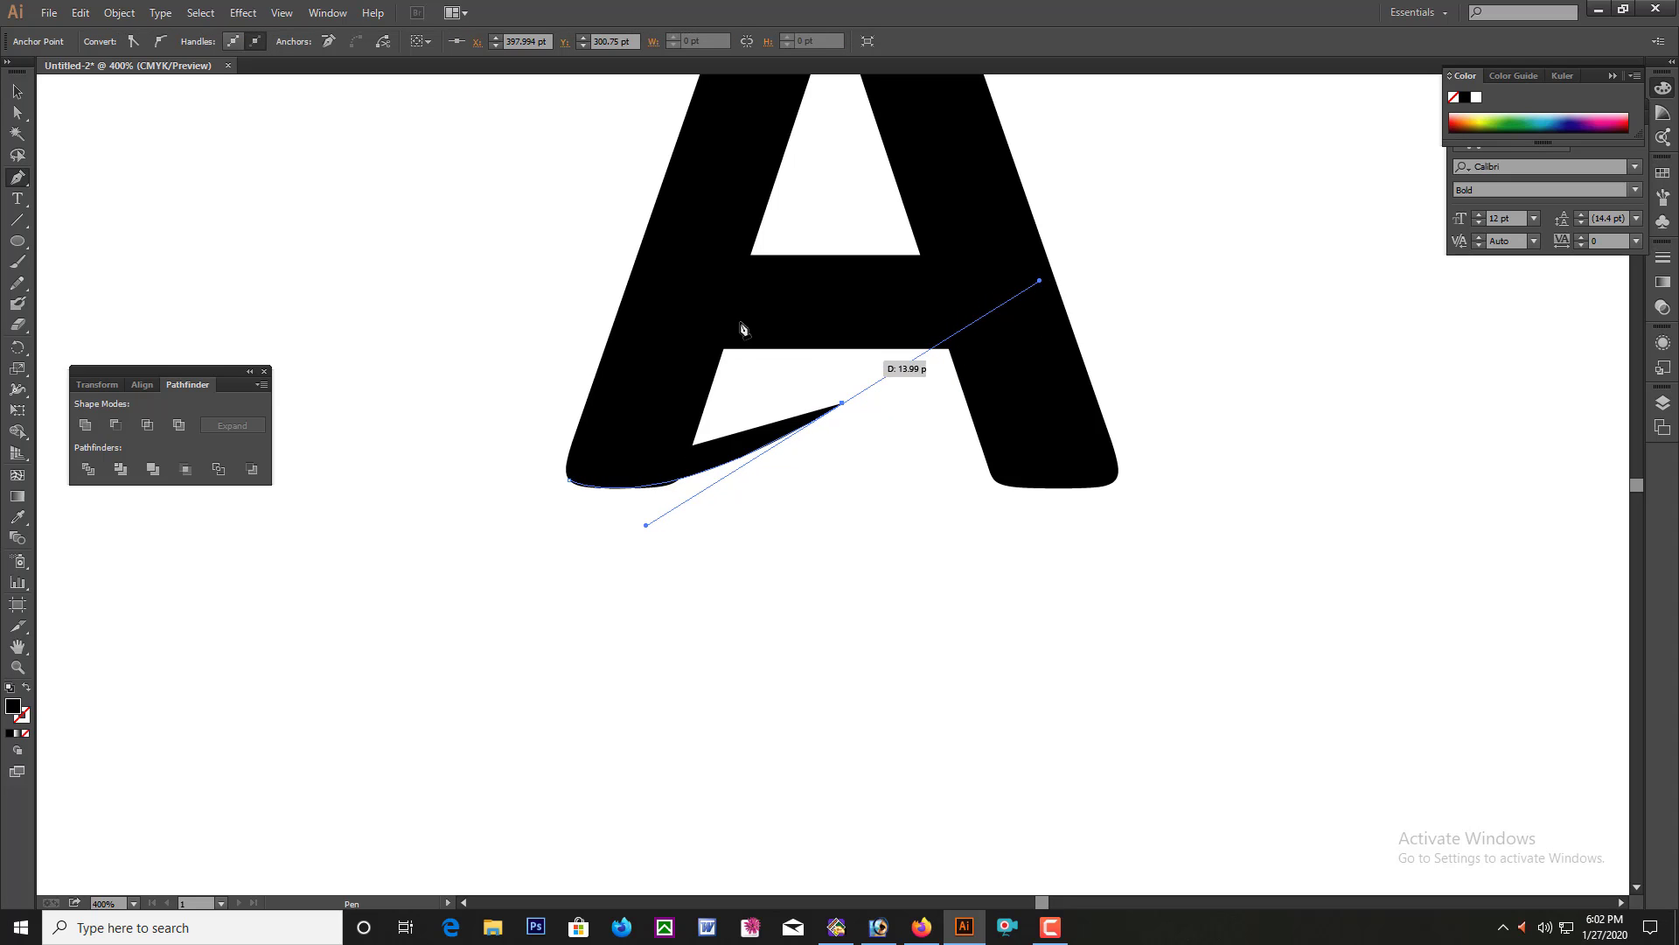
# Remove the curved path's fill and give it a bright red stroke.
pyautogui.click(27, 734)
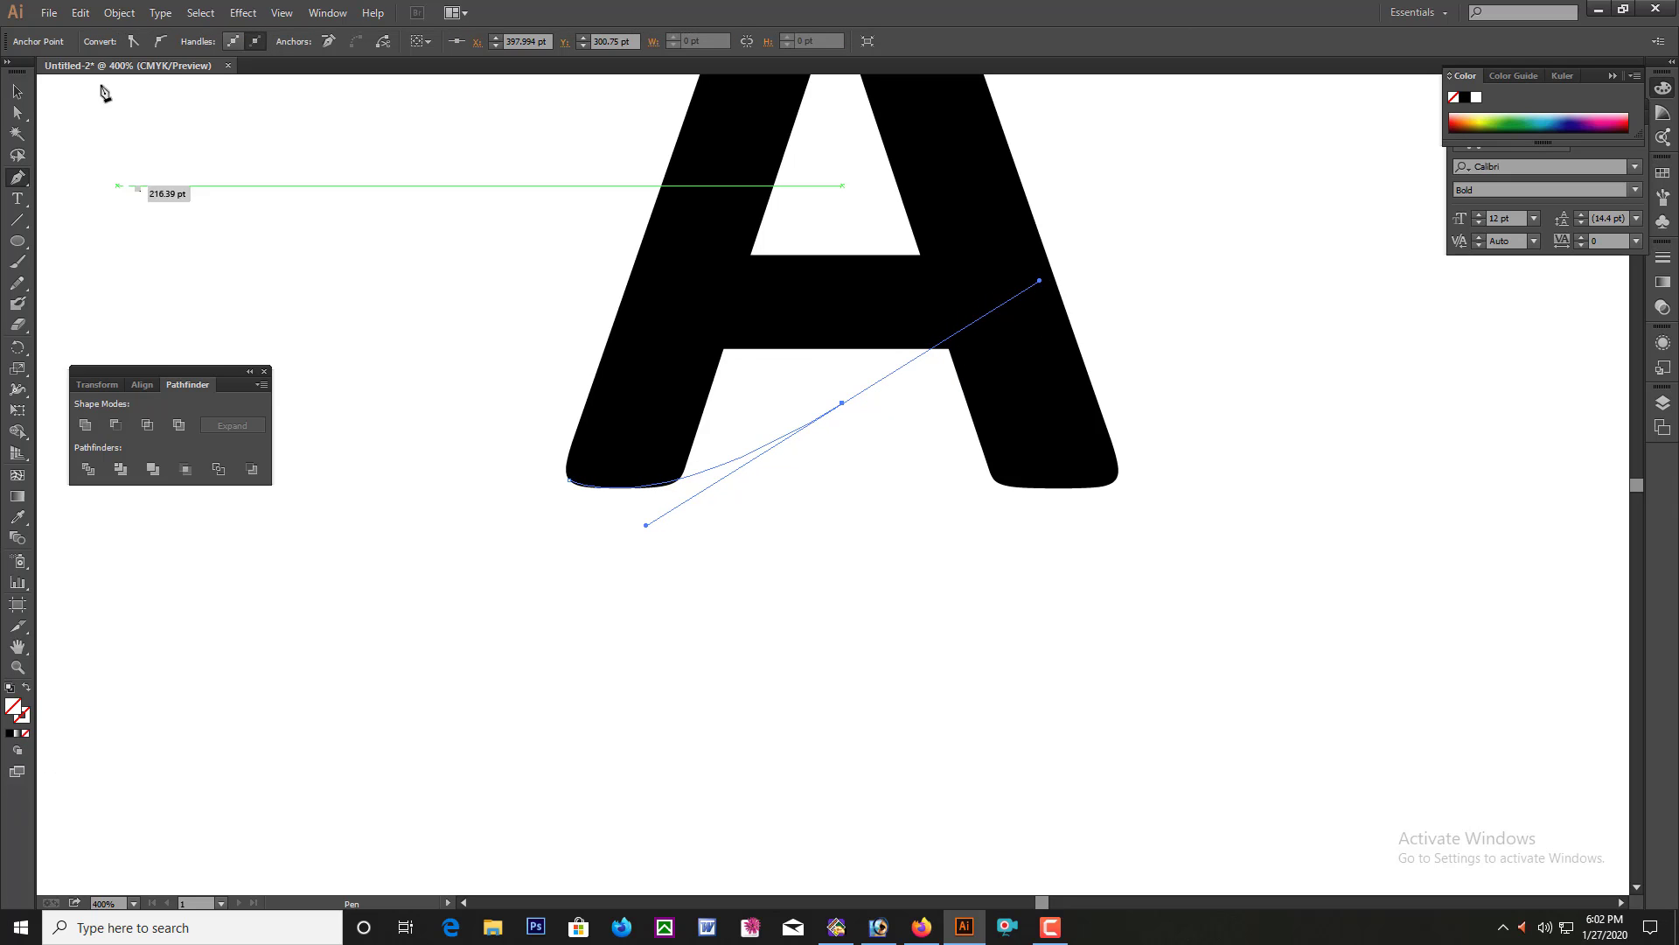
pyautogui.doubleClick(27, 719)
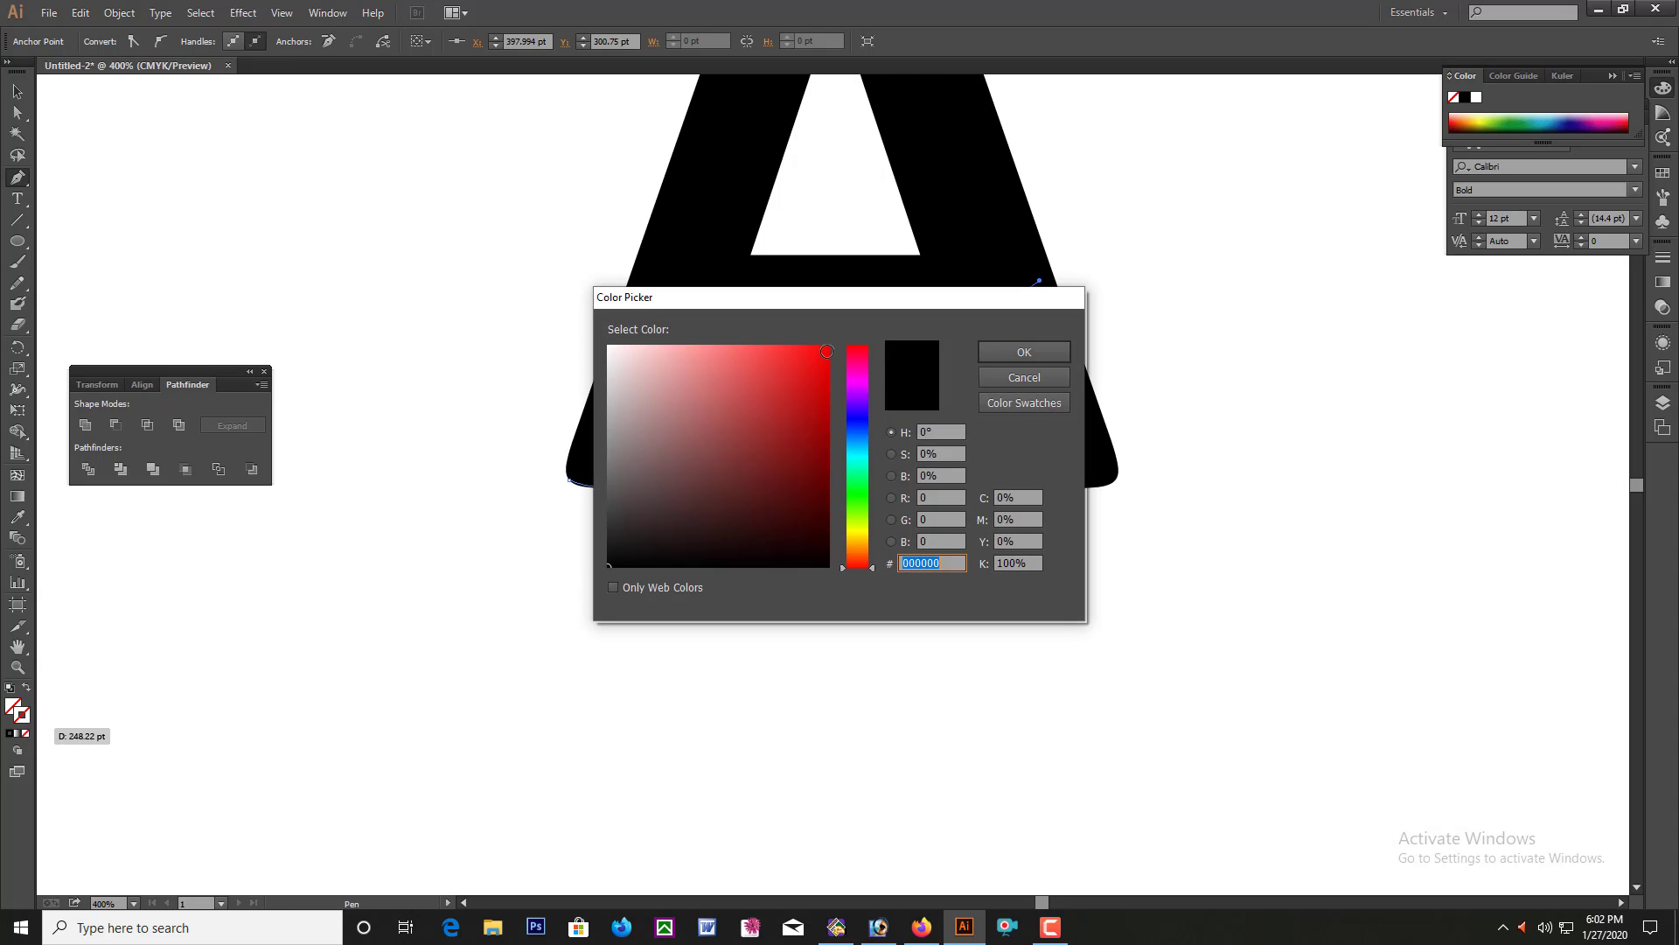
pyautogui.click(826, 351)
pyautogui.click(1021, 349)
pyautogui.press('ctrl')
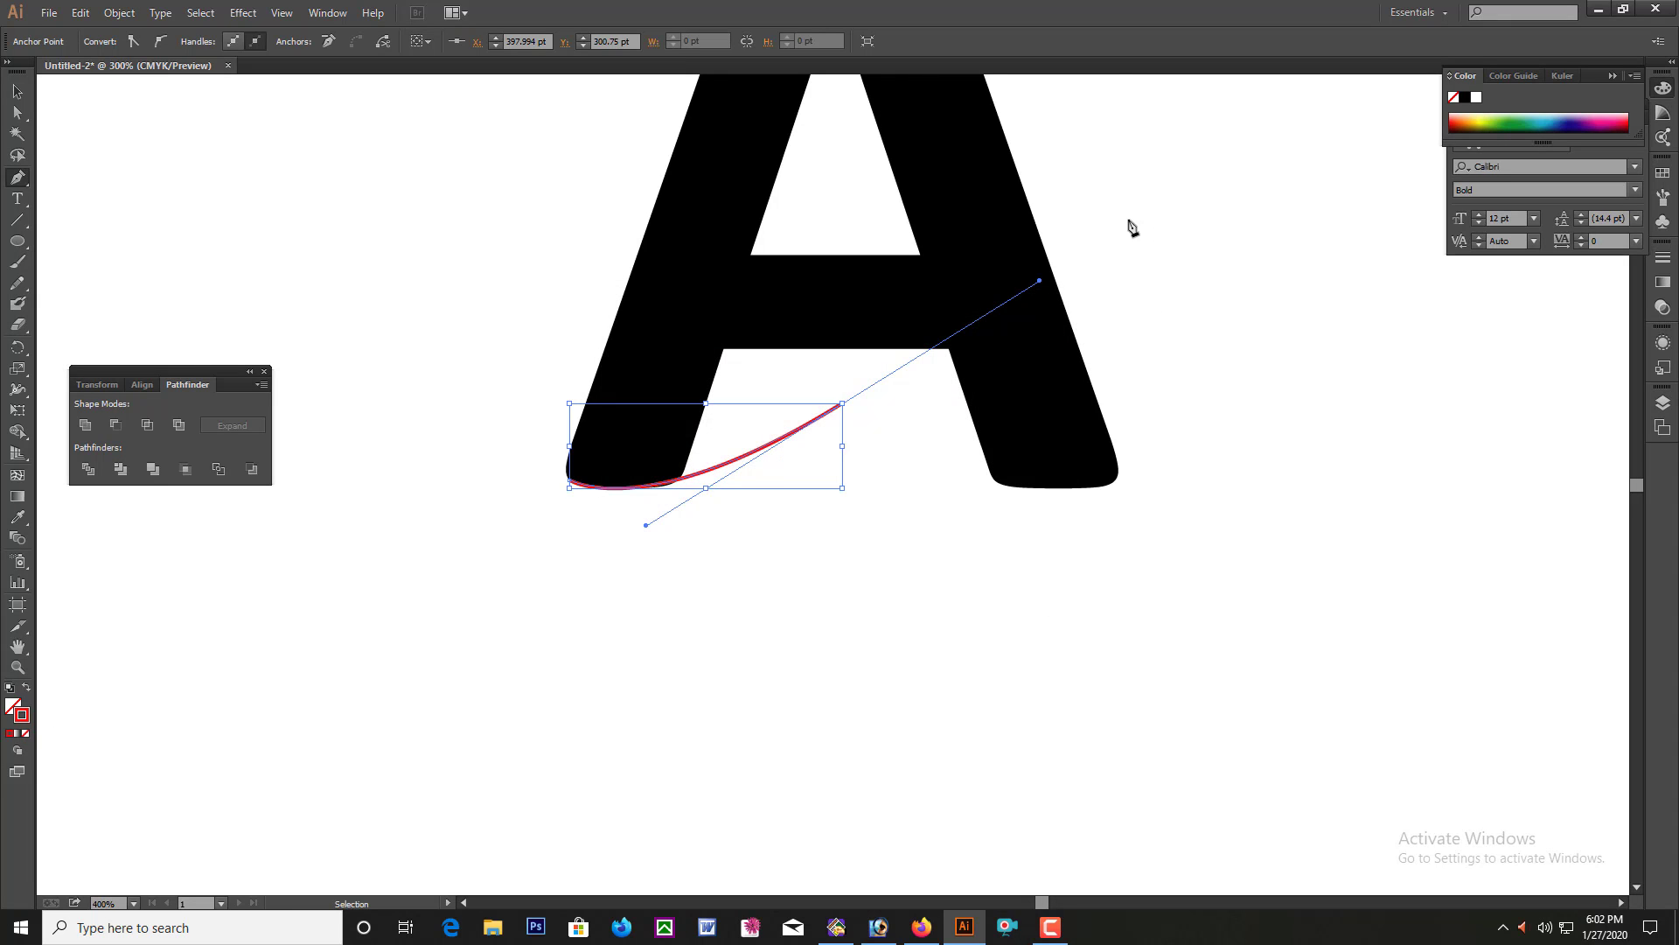
# Continue the curve to a tip beyond the A's right leg, return across the crossbar to the left leg, and close the swoosh at its start.
pyautogui.hotkey('ctrl', '-')
pyautogui.moveTo(1039, 287)
pyautogui.mouseDown()
pyautogui.moveTo(1174, 279)
pyautogui.moveTo(1174, 261)
pyautogui.mouseUp()
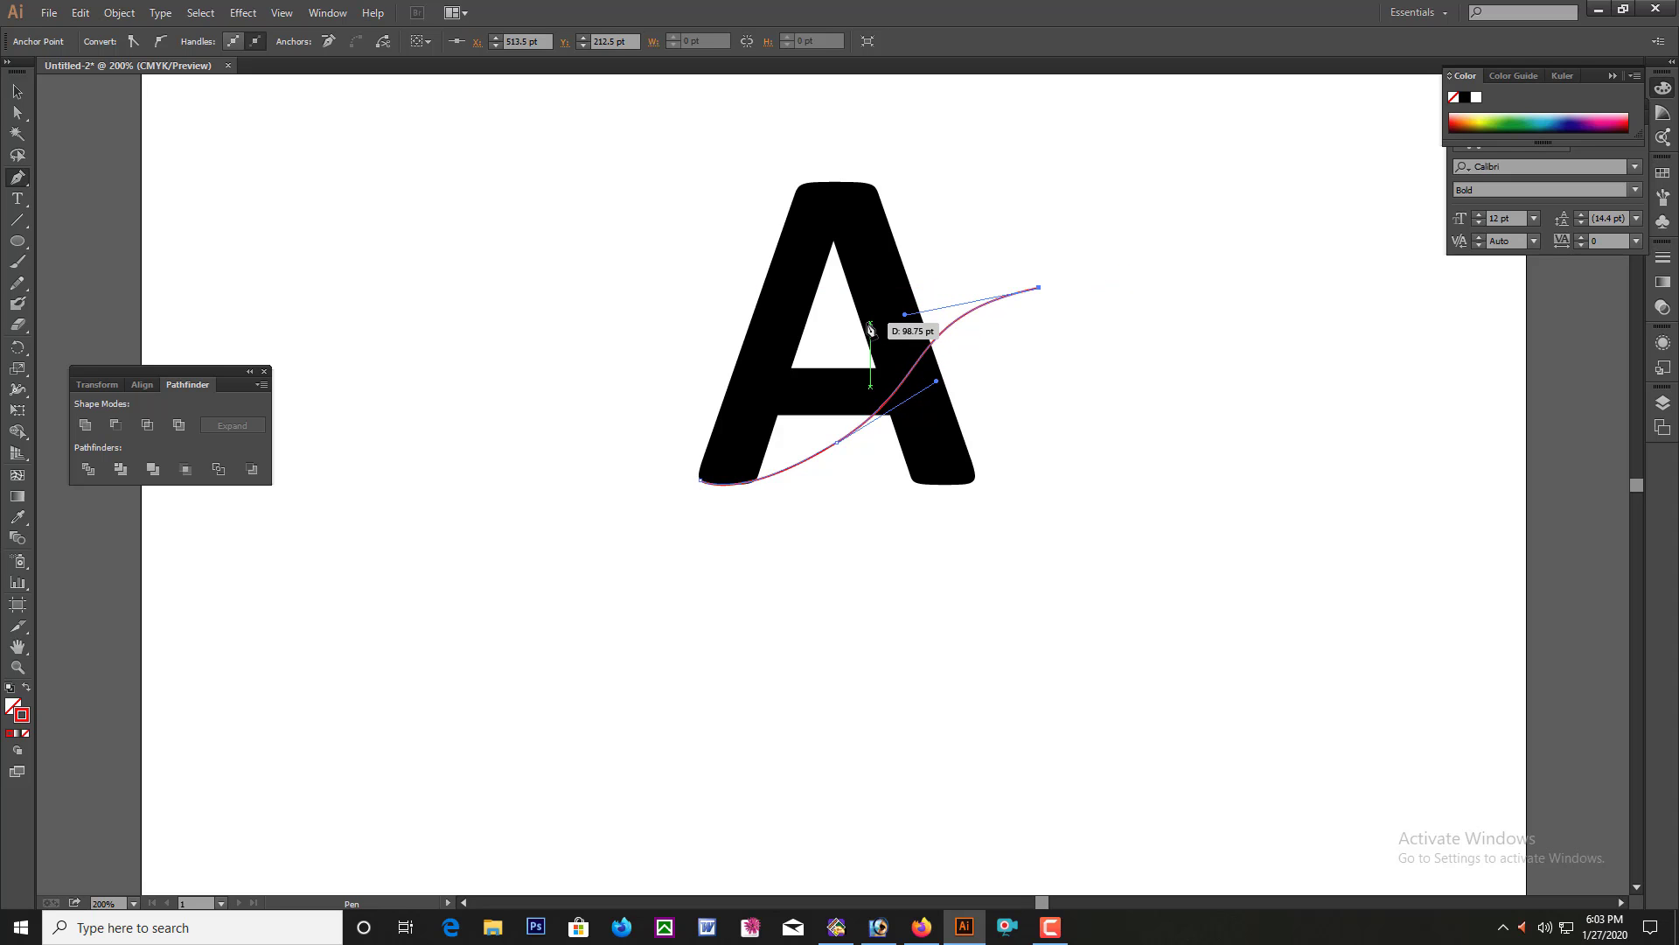
pyautogui.moveTo(869, 343)
pyautogui.mouseDown()
pyautogui.moveTo(824, 423)
pyautogui.moveTo(776, 439)
pyautogui.mouseUp()
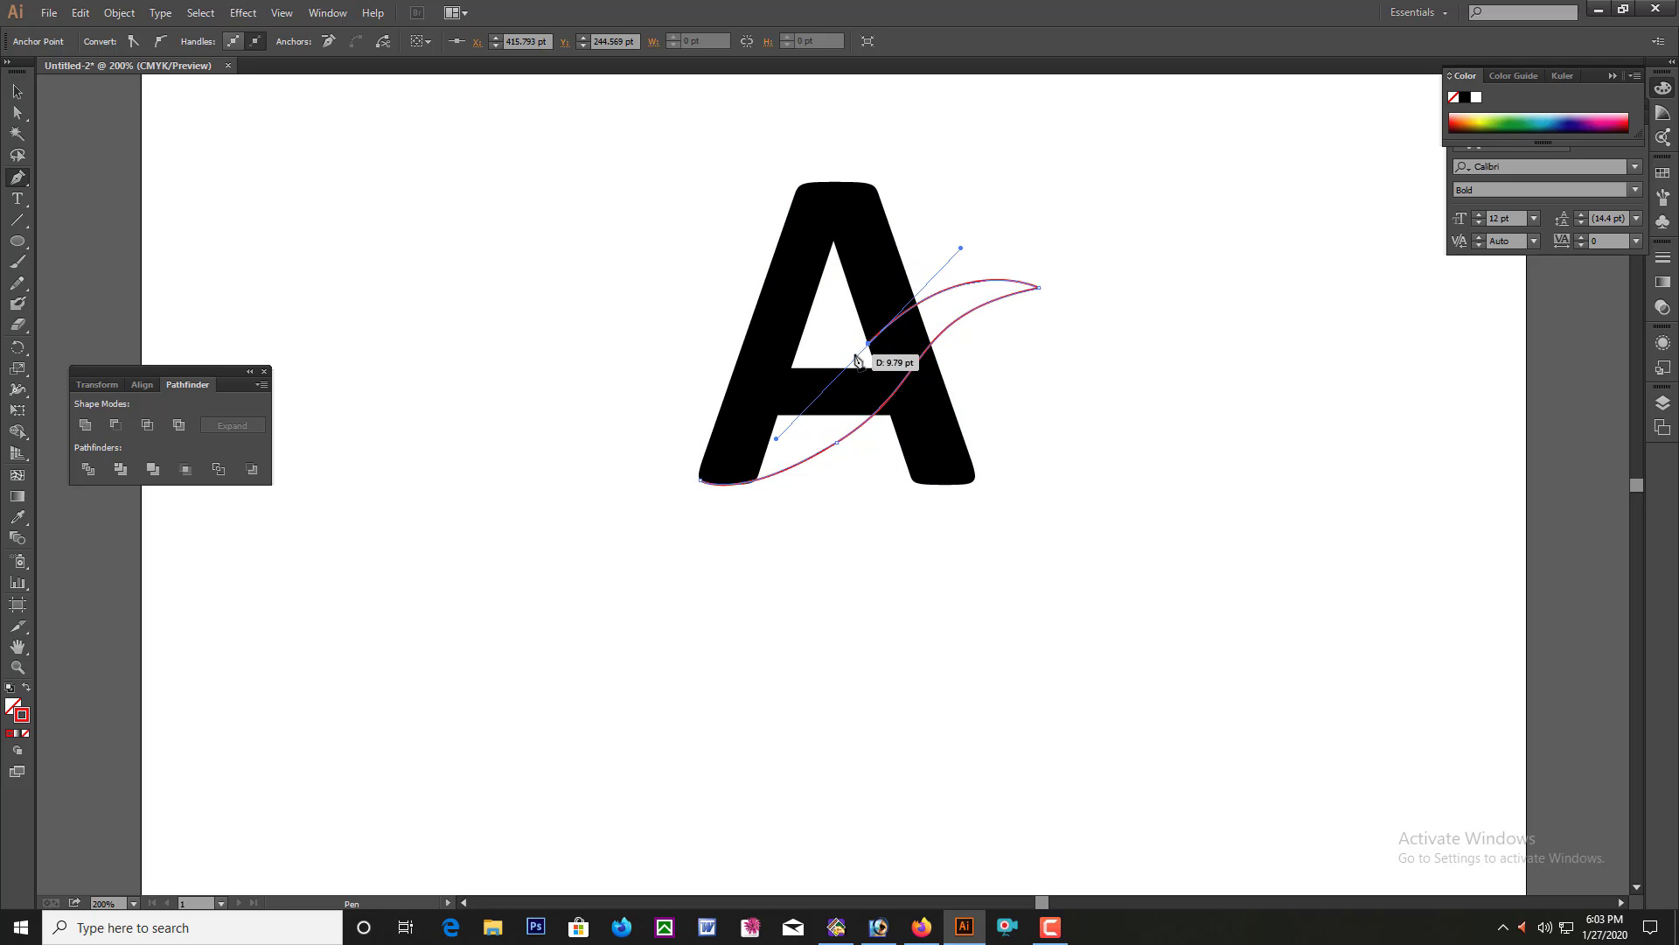
pyautogui.click(744, 412)
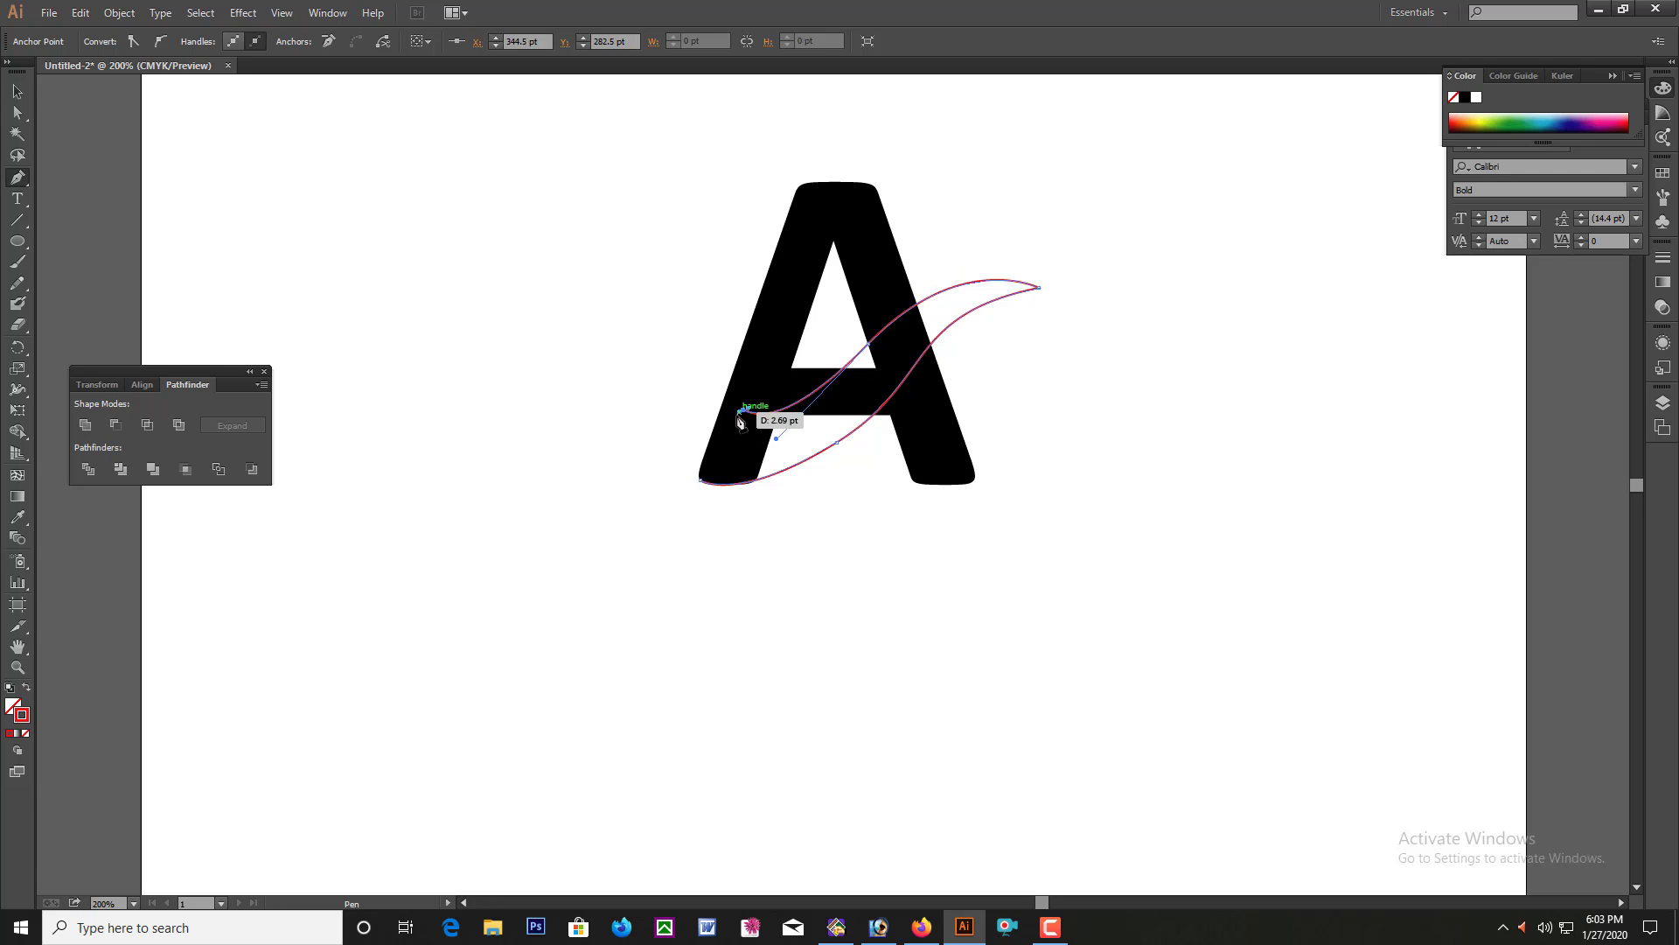
pyautogui.click(739, 413)
pyautogui.click(700, 481)
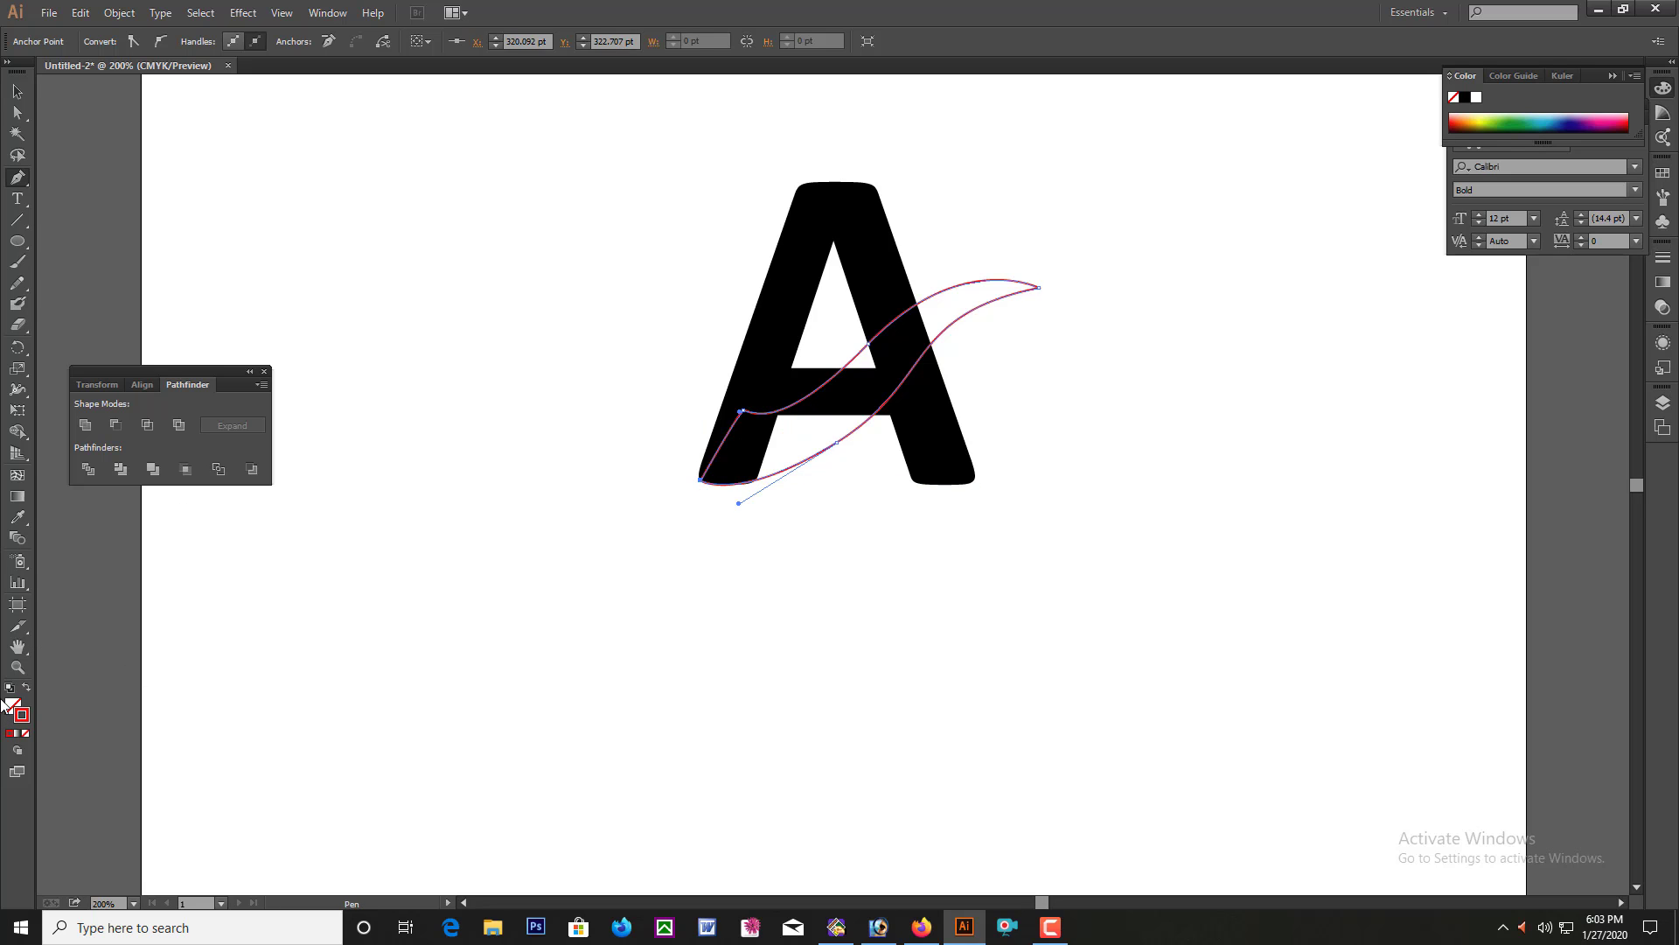
# Fill the closed swoosh with red FF0303.
pyautogui.doubleClick(12, 706)
pyautogui.write('ff0000')
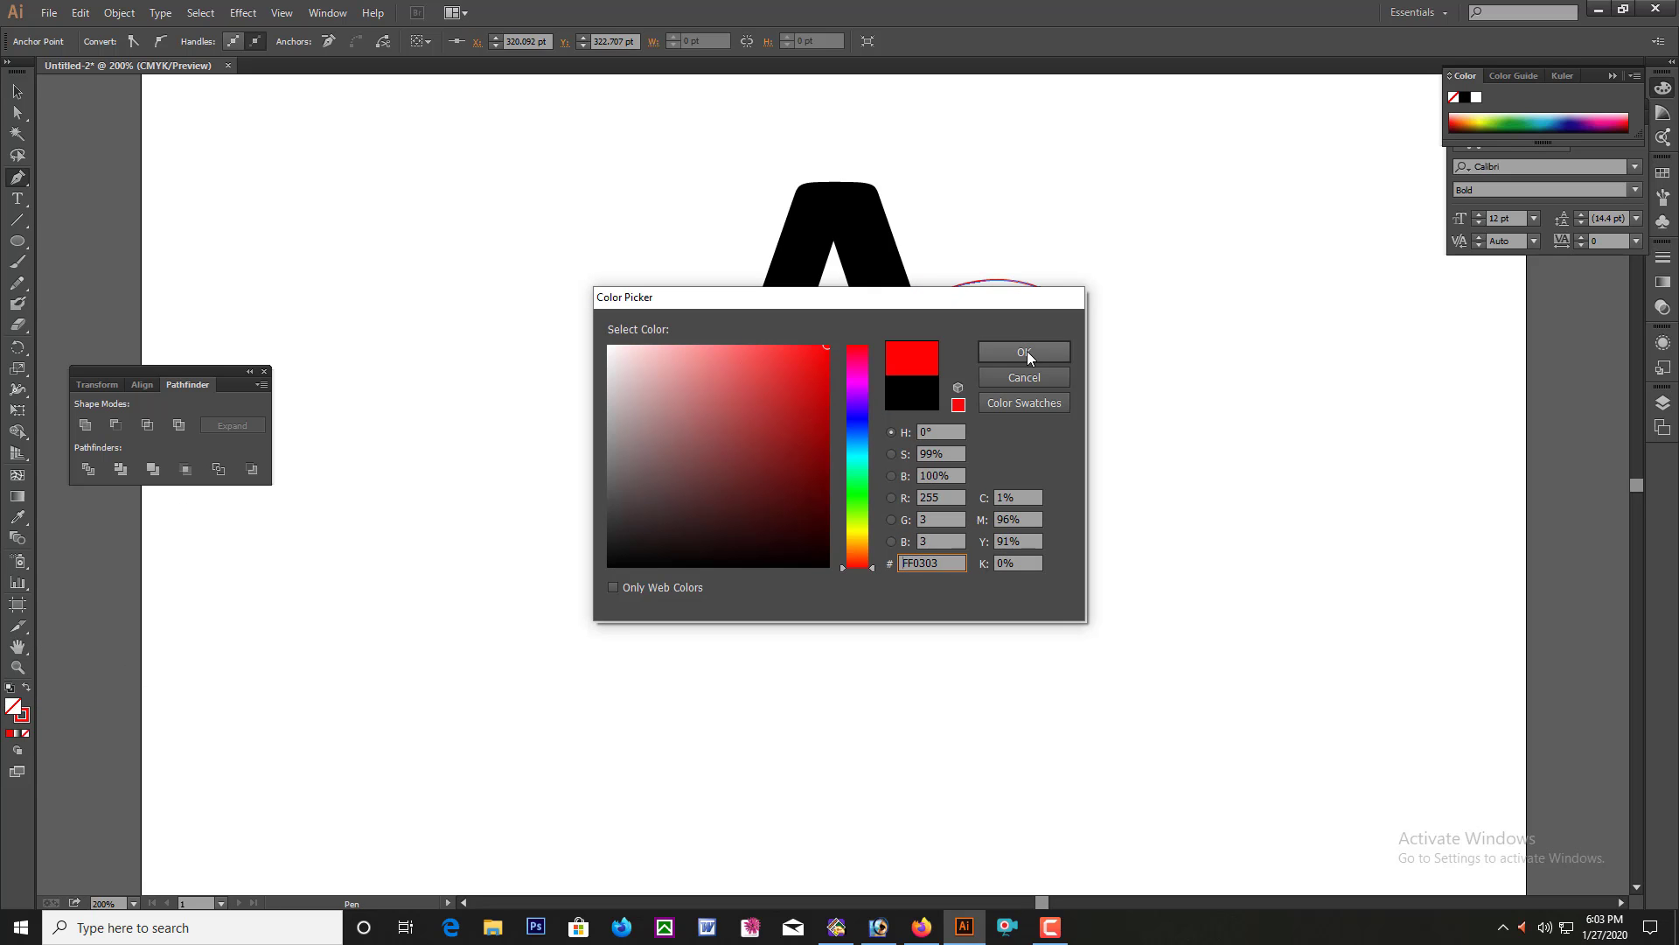
pyautogui.click(1027, 350)
# Raise the direction handles near the swoosh's tip with Direct Selection to reshape the curve's upper end.
pyautogui.moveTo(697, 185); pyautogui.dragTo(979, 479)
pyautogui.click(19, 113)
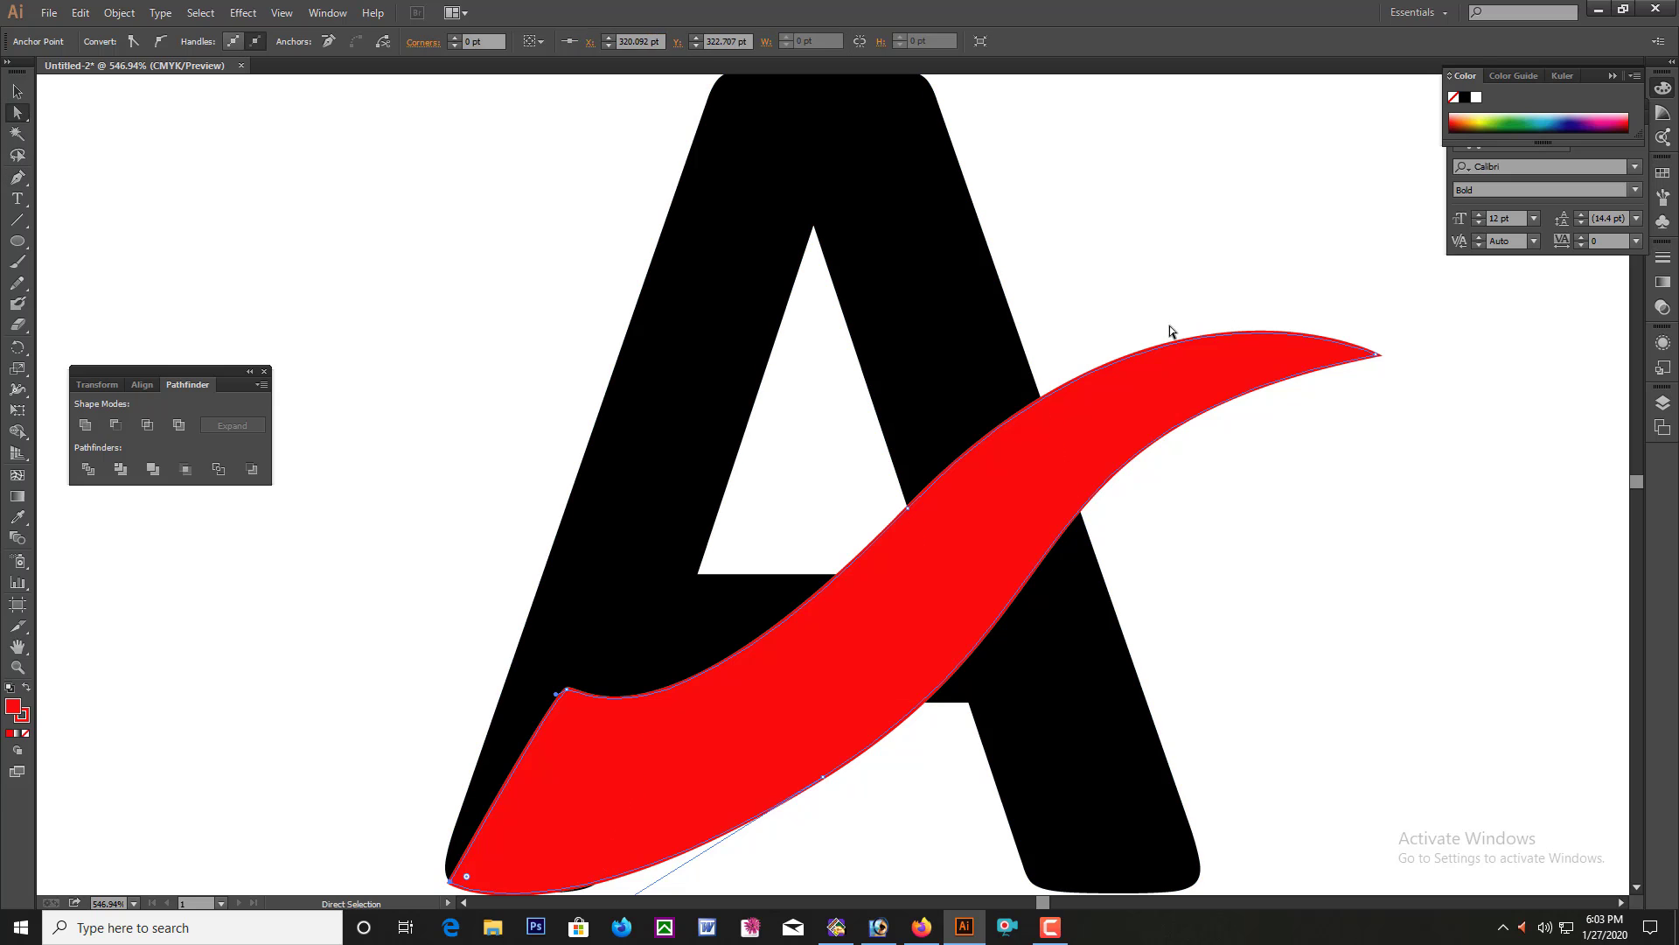
pyautogui.click(1175, 335)
pyautogui.hotkey('ctrl', '-')
pyautogui.hotkey('ctrl', '-')
pyautogui.hotkey('ctrl', '-')
pyautogui.hotkey('ctrl', '-')
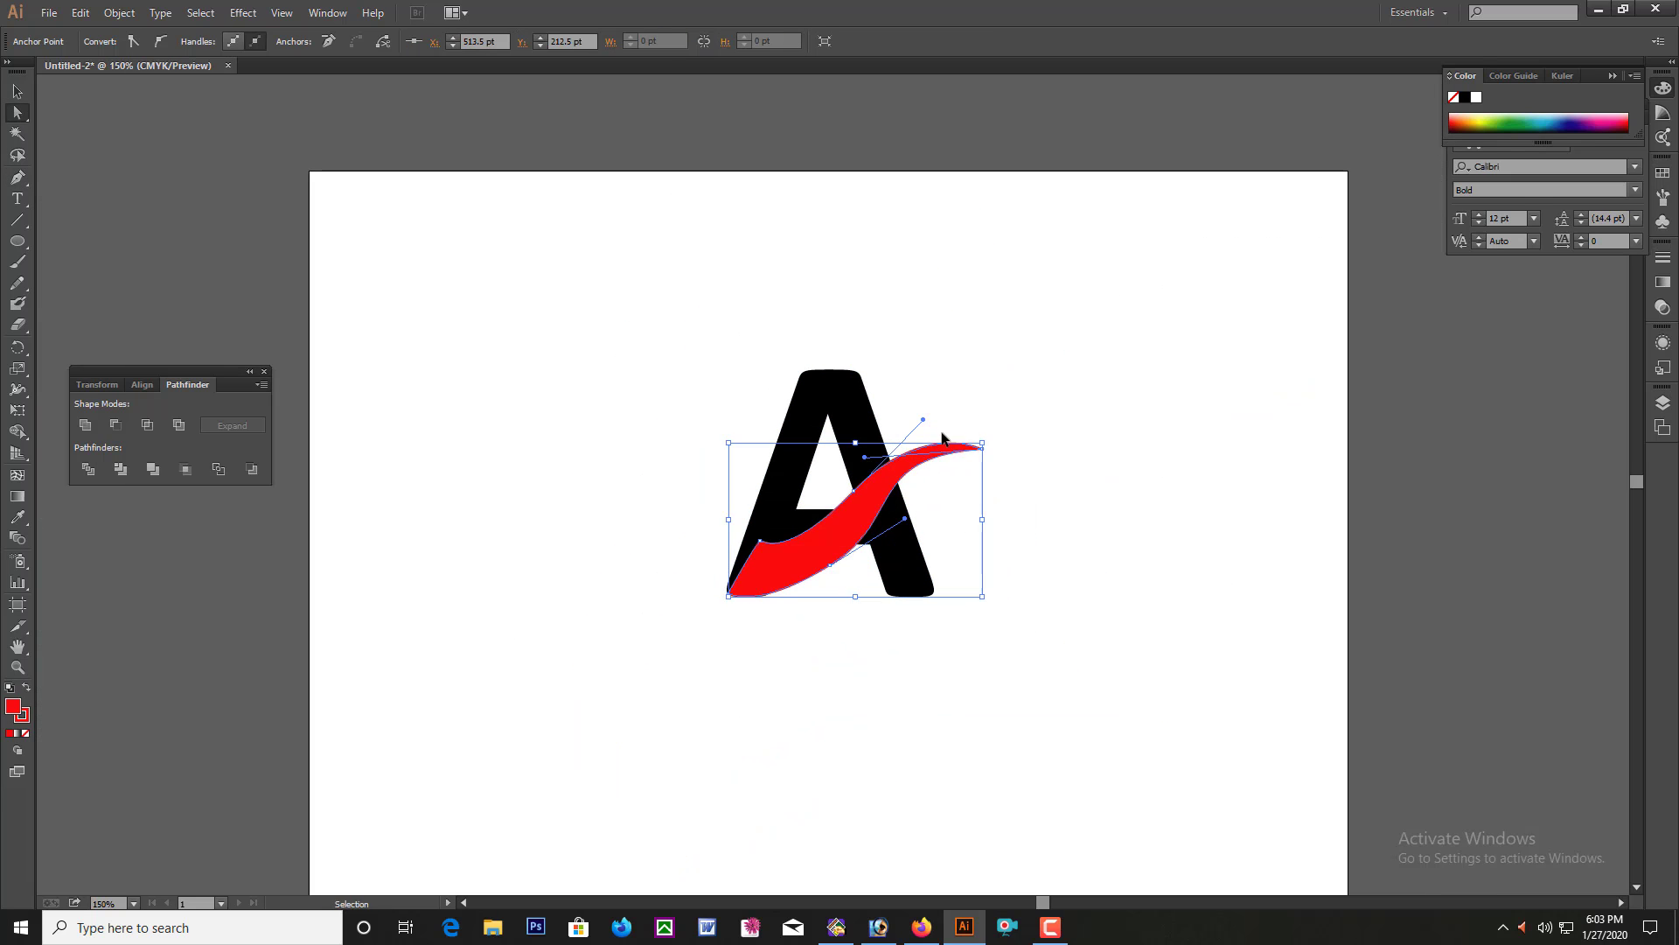
pyautogui.moveTo(924, 427)
pyautogui.mouseDown()
pyautogui.moveTo(930, 401)
pyautogui.moveTo(892, 379)
pyautogui.moveTo(922, 424)
pyautogui.moveTo(924, 405)
pyautogui.mouseUp()
pyautogui.scroll(5, 985, 497)
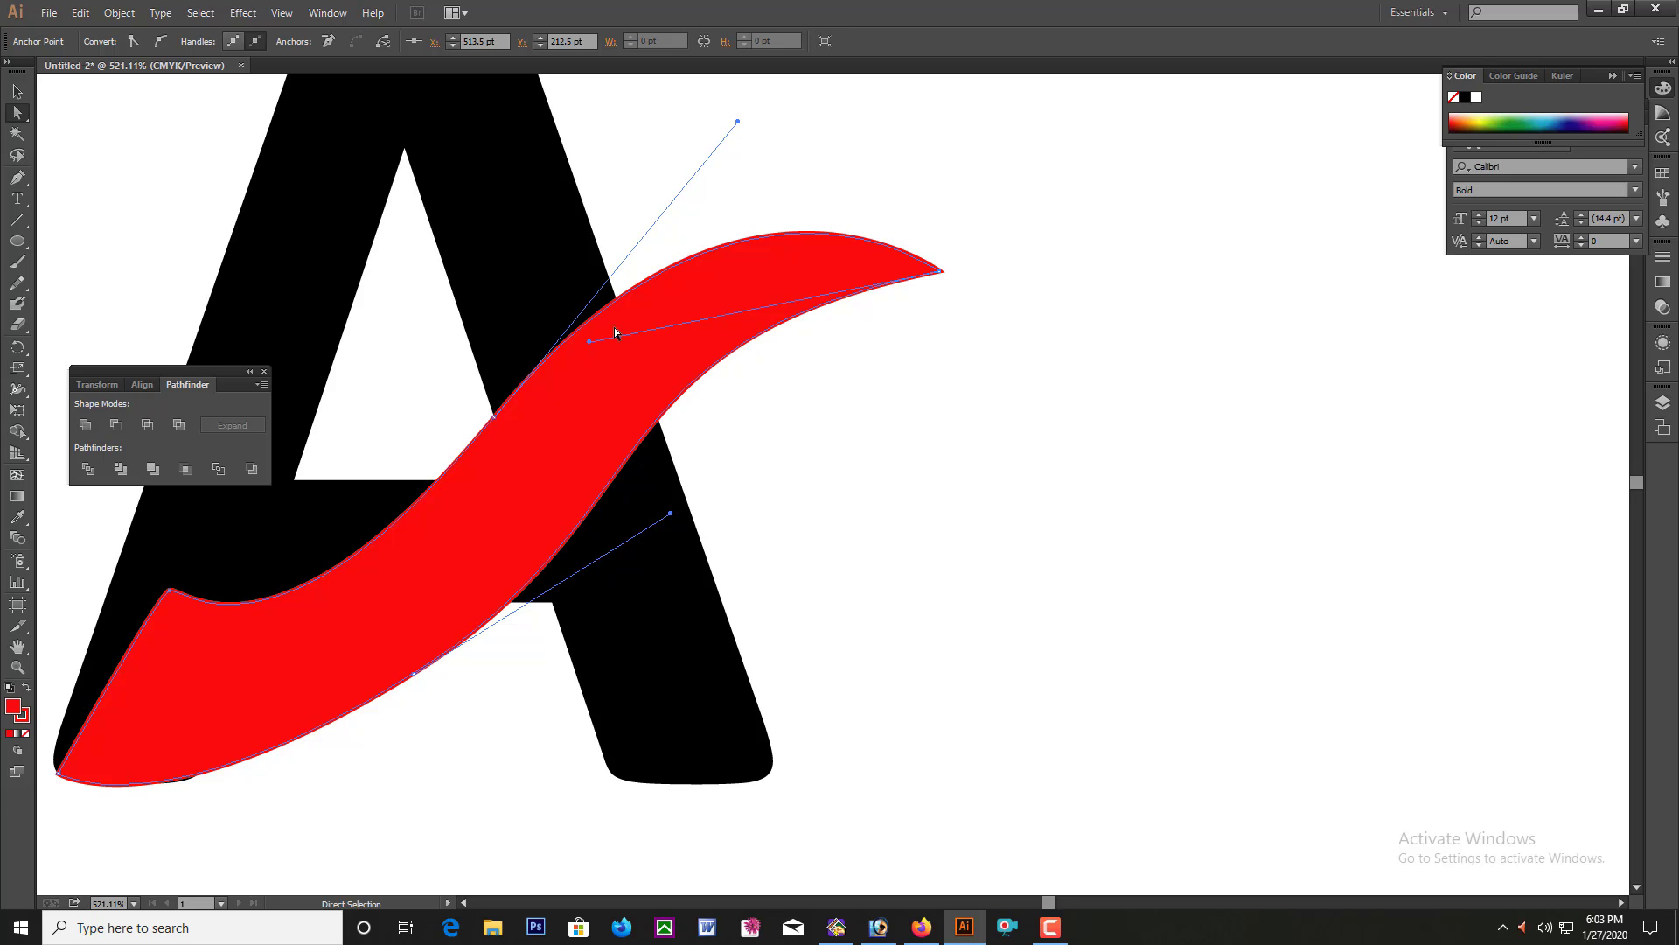
pyautogui.moveTo(589, 342); pyautogui.dragTo(595, 278)
# Raise the direction handle of the lower-edge anchor to smooth the swoosh's underside, and deselect the shape.
pyautogui.hotkey('ctrl', 'space')
pyautogui.moveTo(355, 536); pyautogui.dragTo(562, 692)
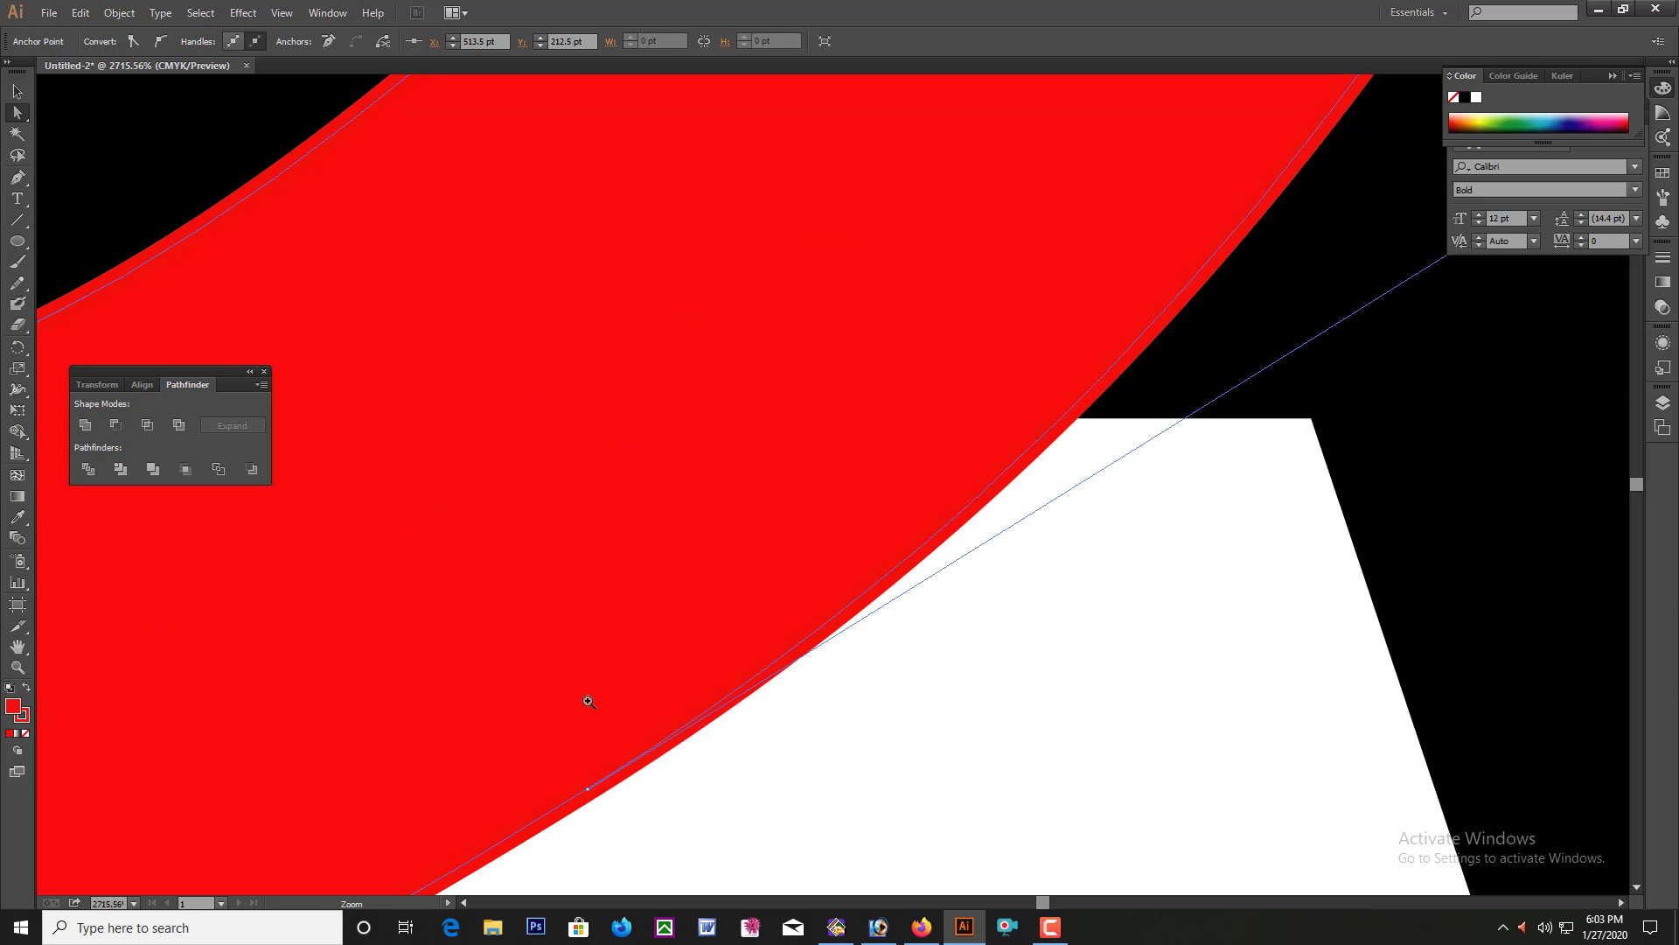
pyautogui.hotkey('ctrl', '-')
pyautogui.hotkey('ctrl', '-')
pyautogui.hotkey('ctrl', '-')
pyautogui.hotkey('ctrl', '-')
pyautogui.hotkey('ctrl', '-')
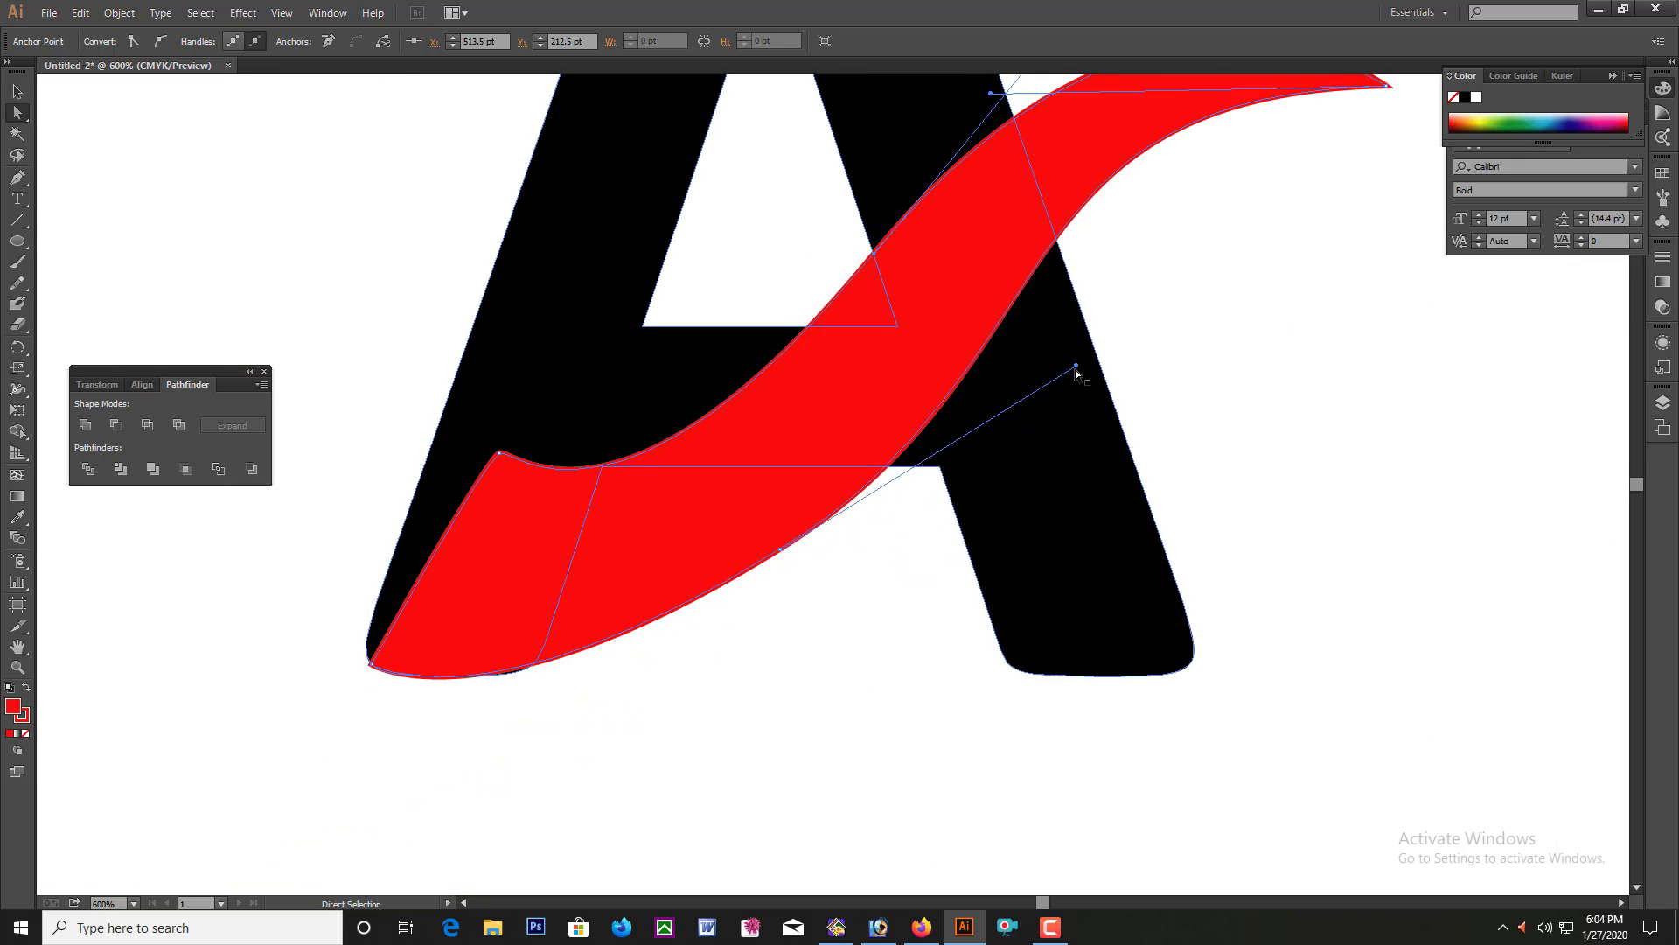
pyautogui.moveTo(1082, 368); pyautogui.dragTo(1071, 337)
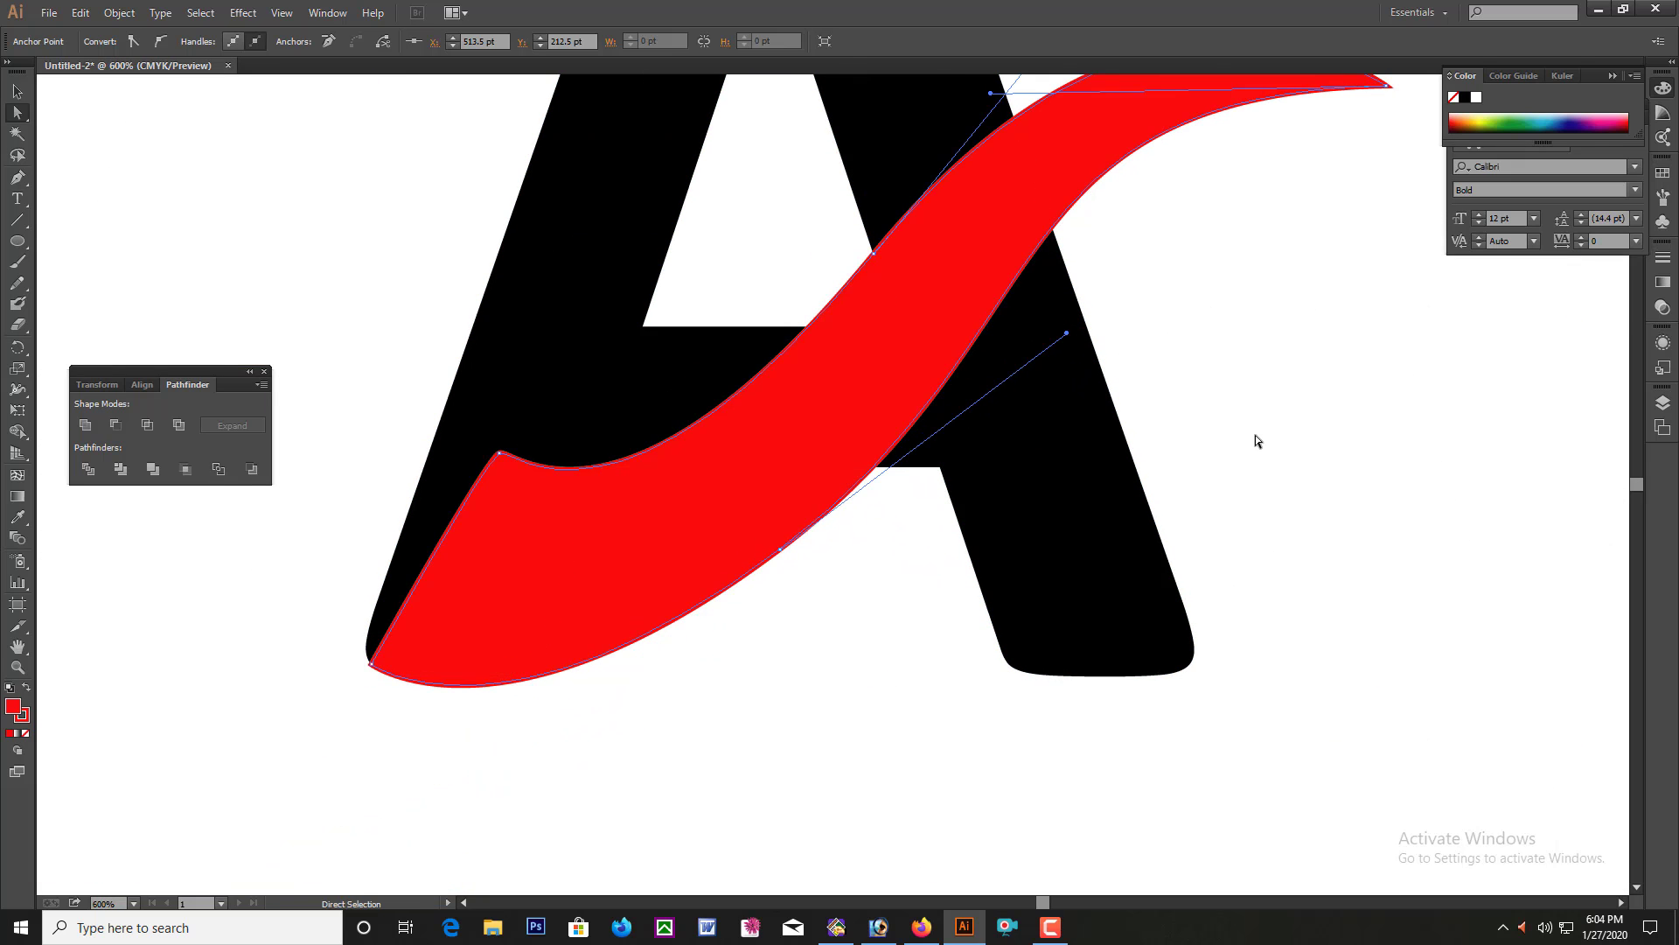
pyautogui.hotkey('ctrl', '-')
pyautogui.hotkey('ctrl', '-')
pyautogui.hotkey('ctrl', '-')
pyautogui.click(19, 92)
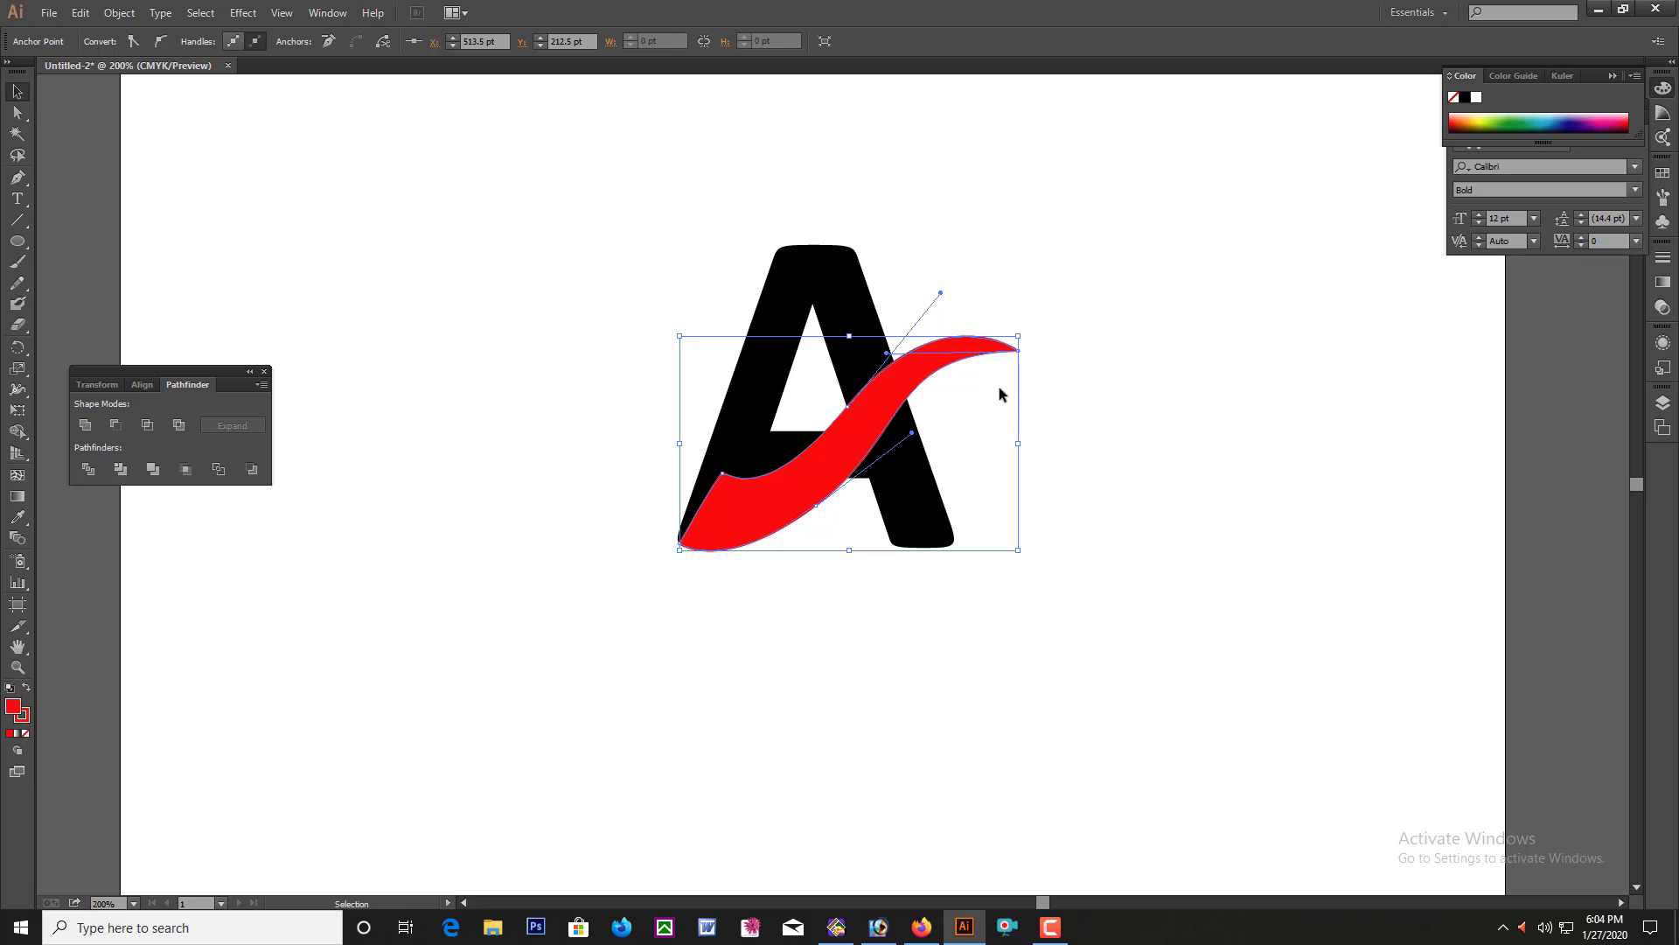
pyautogui.moveTo(705, 217); pyautogui.dragTo(1100, 558)
pyautogui.click(1253, 479)
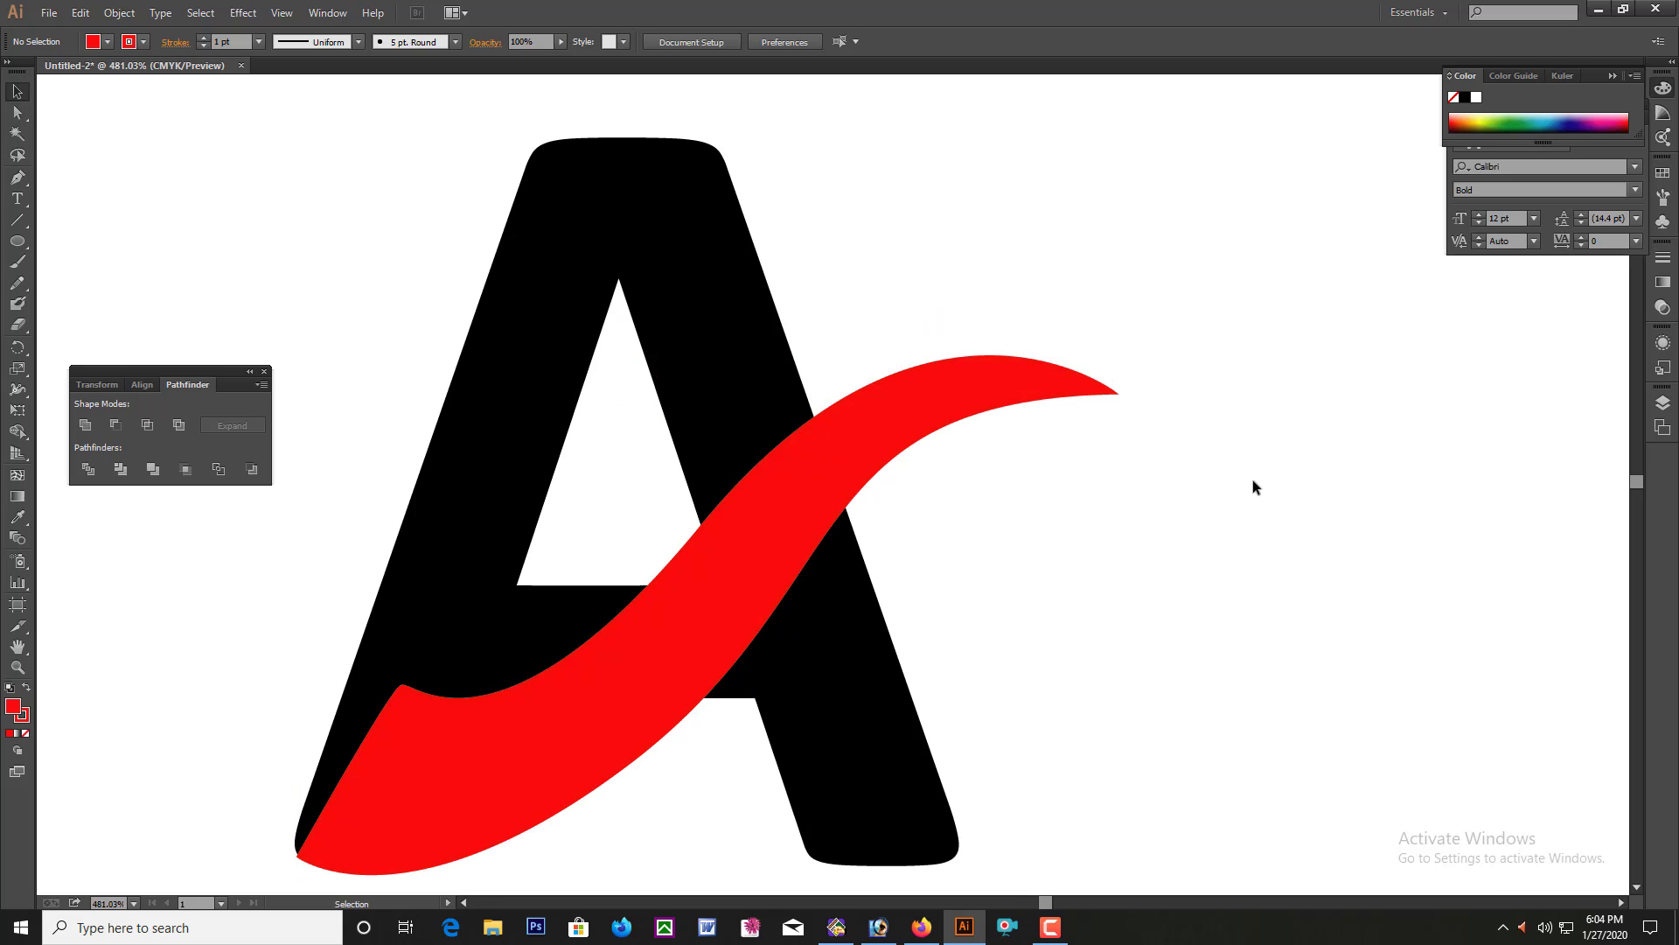
# Draw a Pen triangle from the A's inner apex to the inner bottom corners of its two legs.
pyautogui.hotkey('ctrl', '-')
pyautogui.hotkey('ctrl', '-')
pyautogui.hotkey('ctrl', '-')
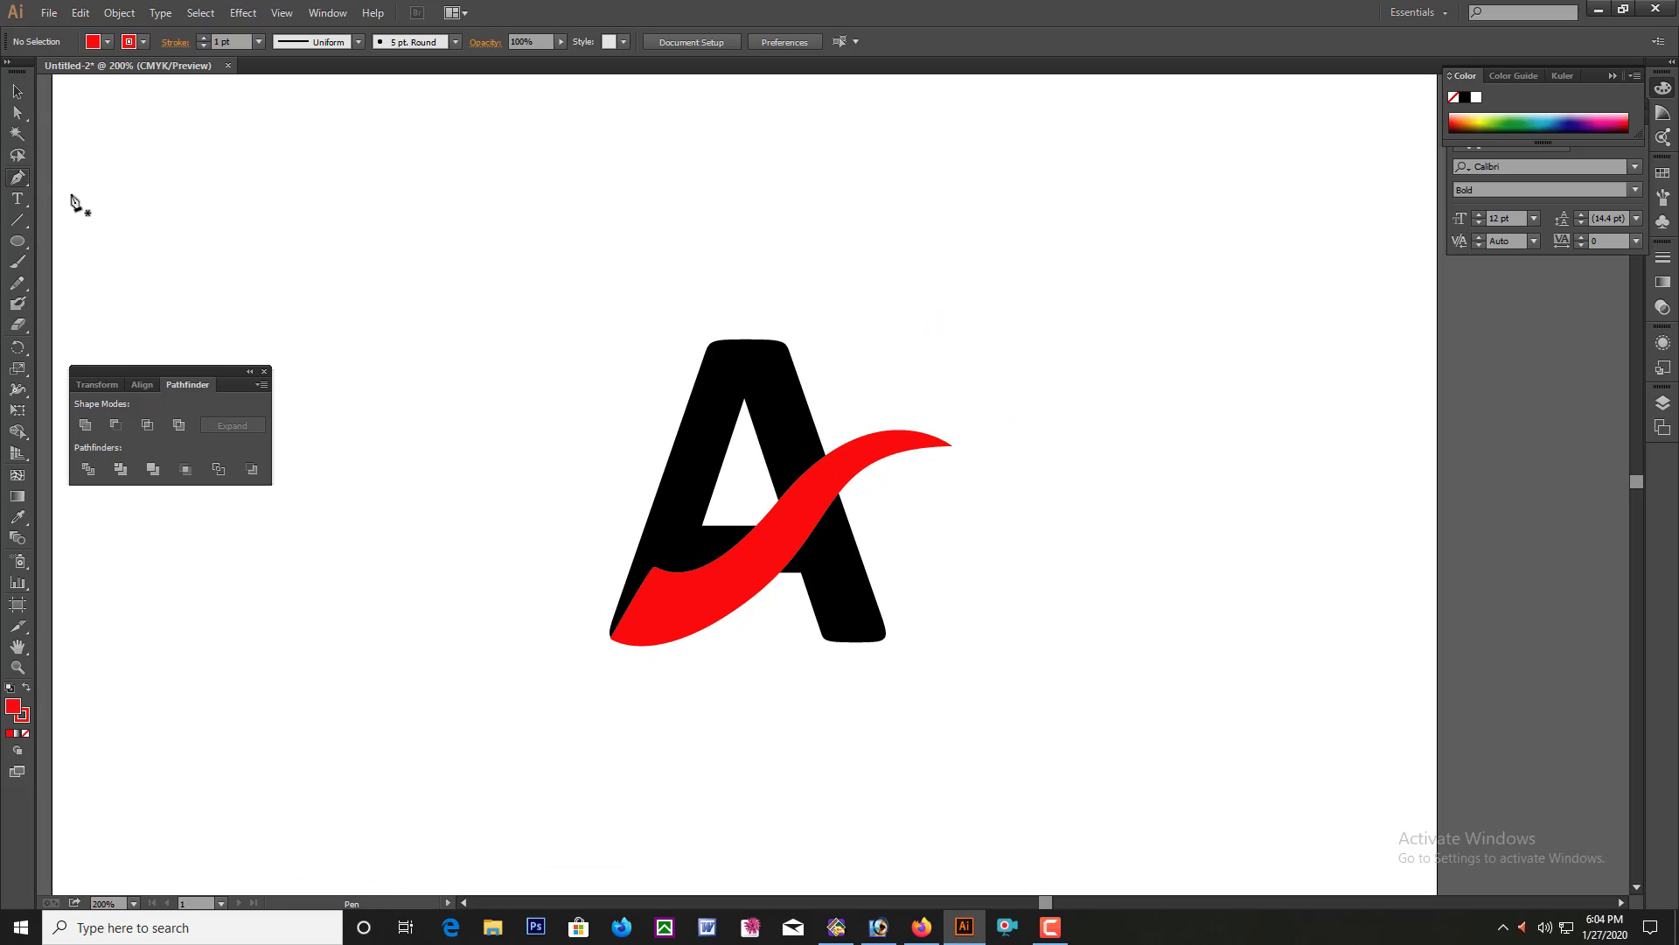
pyautogui.click(744, 398)
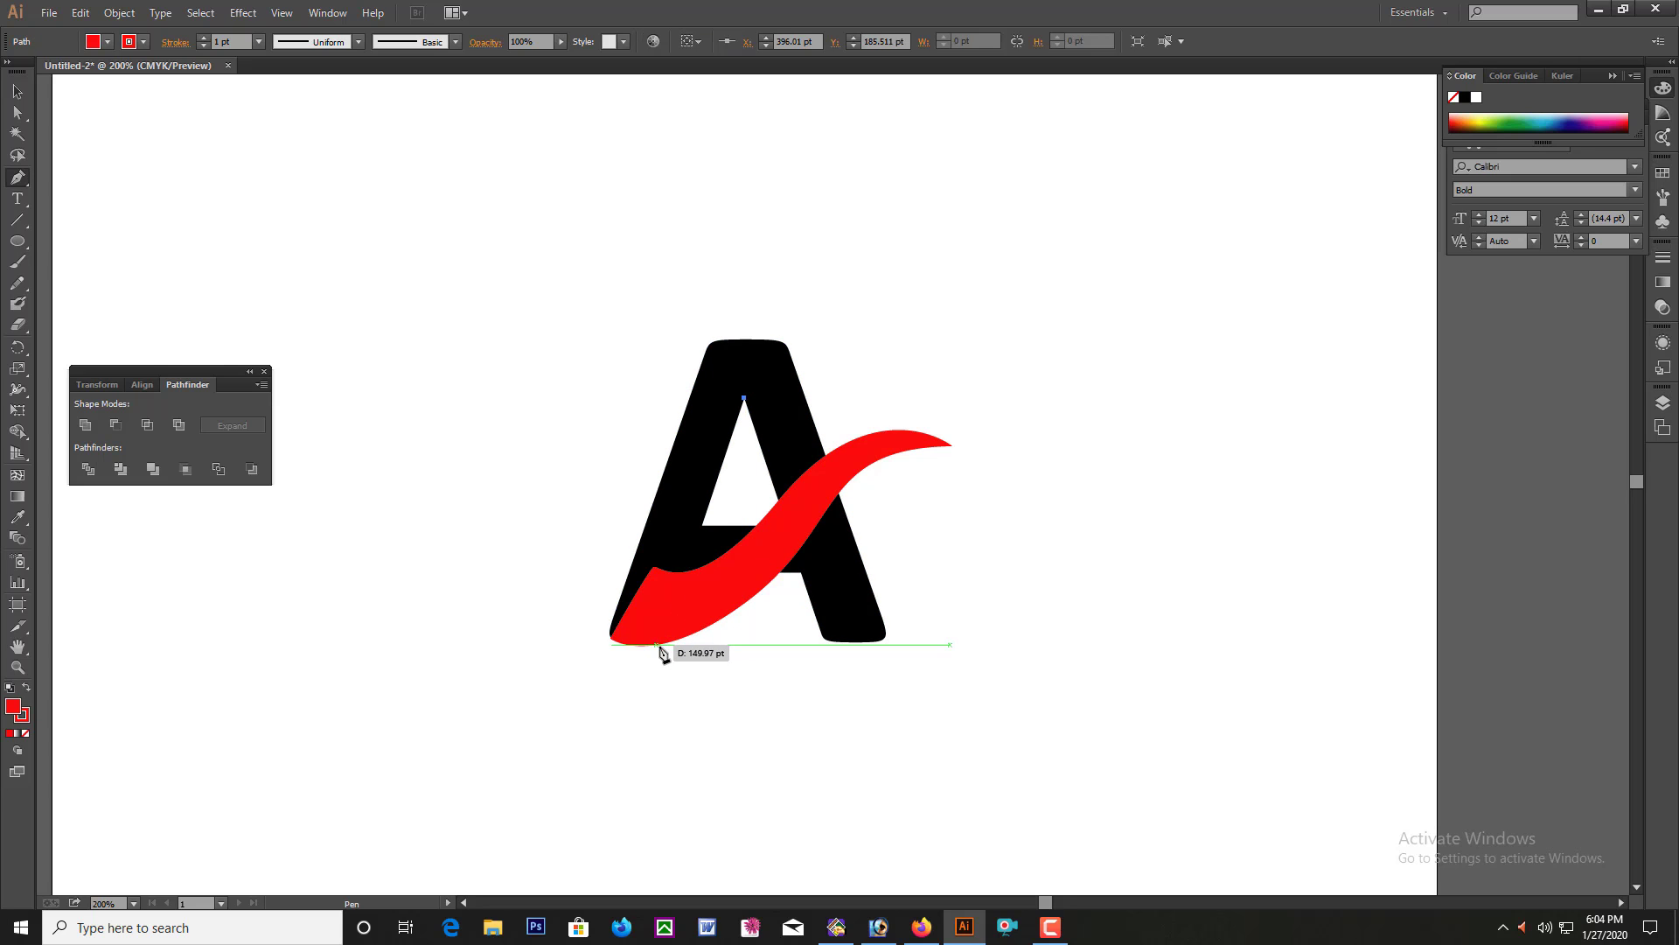
pyautogui.click(656, 646)
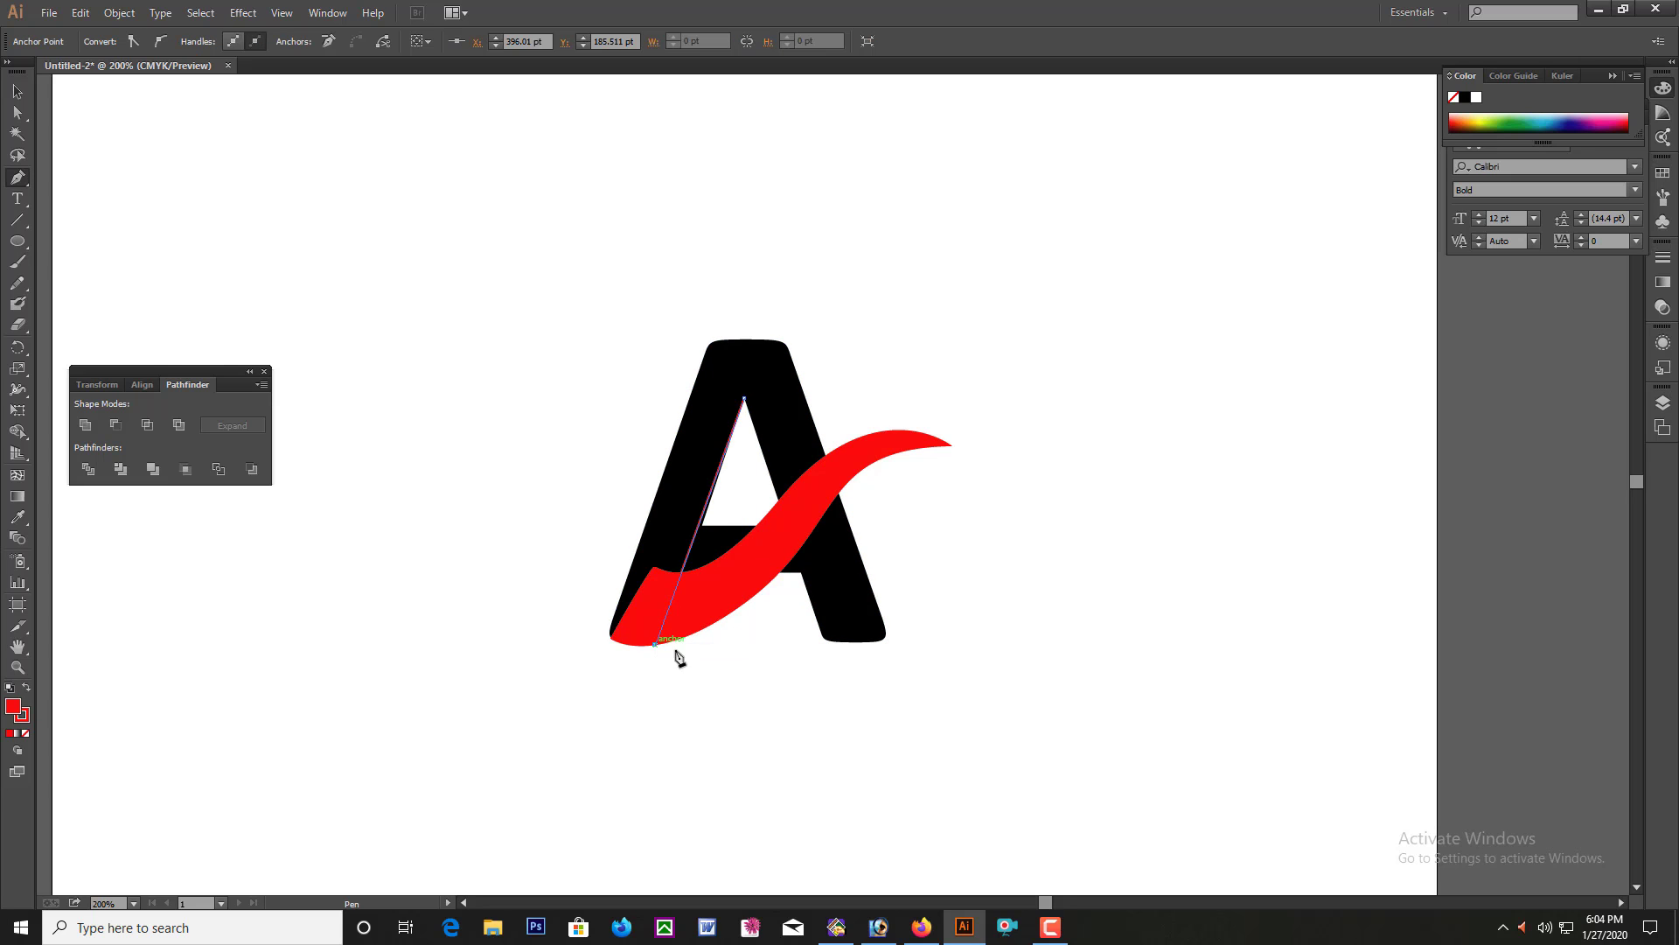
pyautogui.click(823, 639)
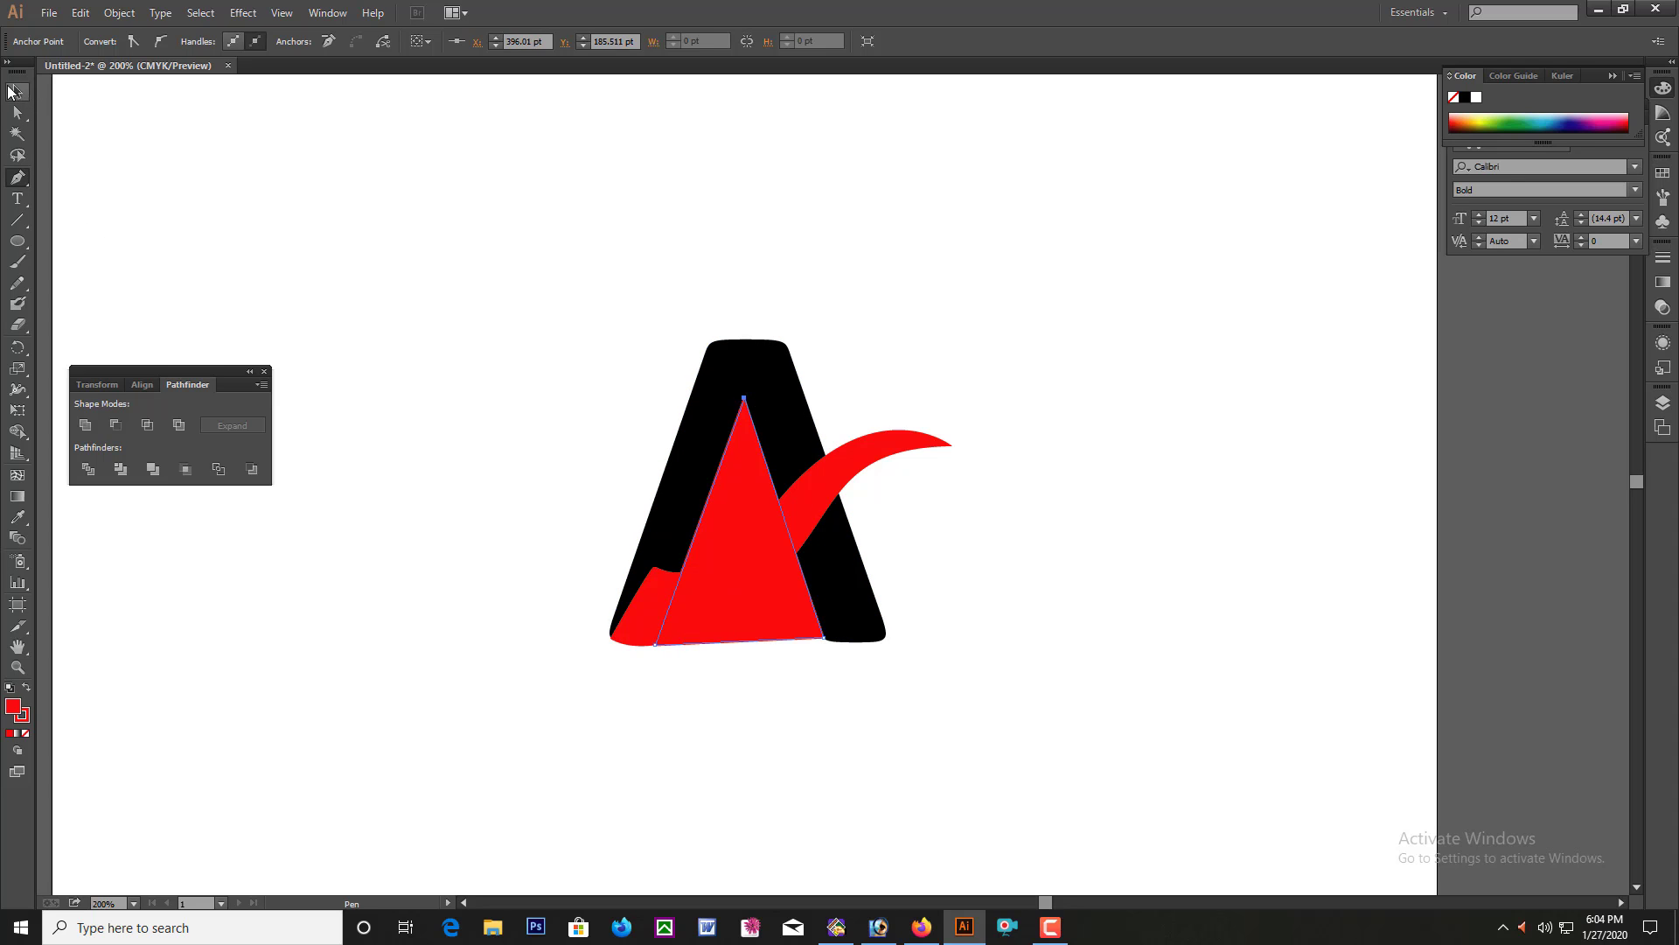
# Select the A outline with the triangle and subtract the triangle using Minus Front to remove the crossbar.
pyautogui.click(17, 91)
pyautogui.hotkey('ctrl', 'a')
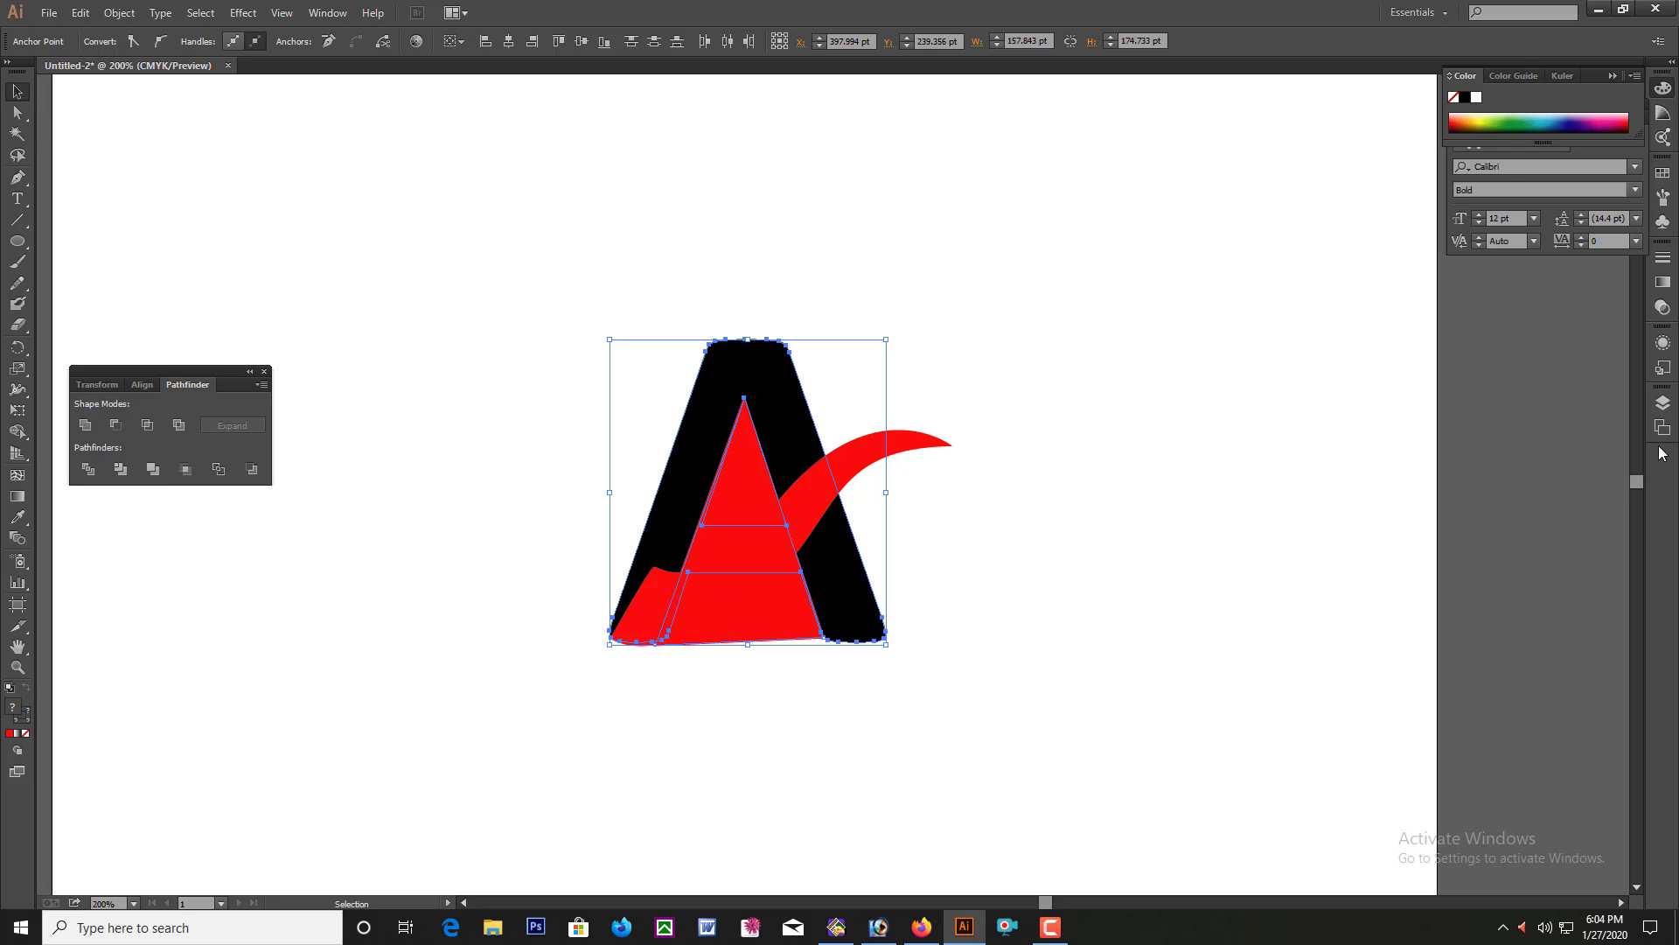
pyautogui.click(116, 430)
pyautogui.click(926, 454)
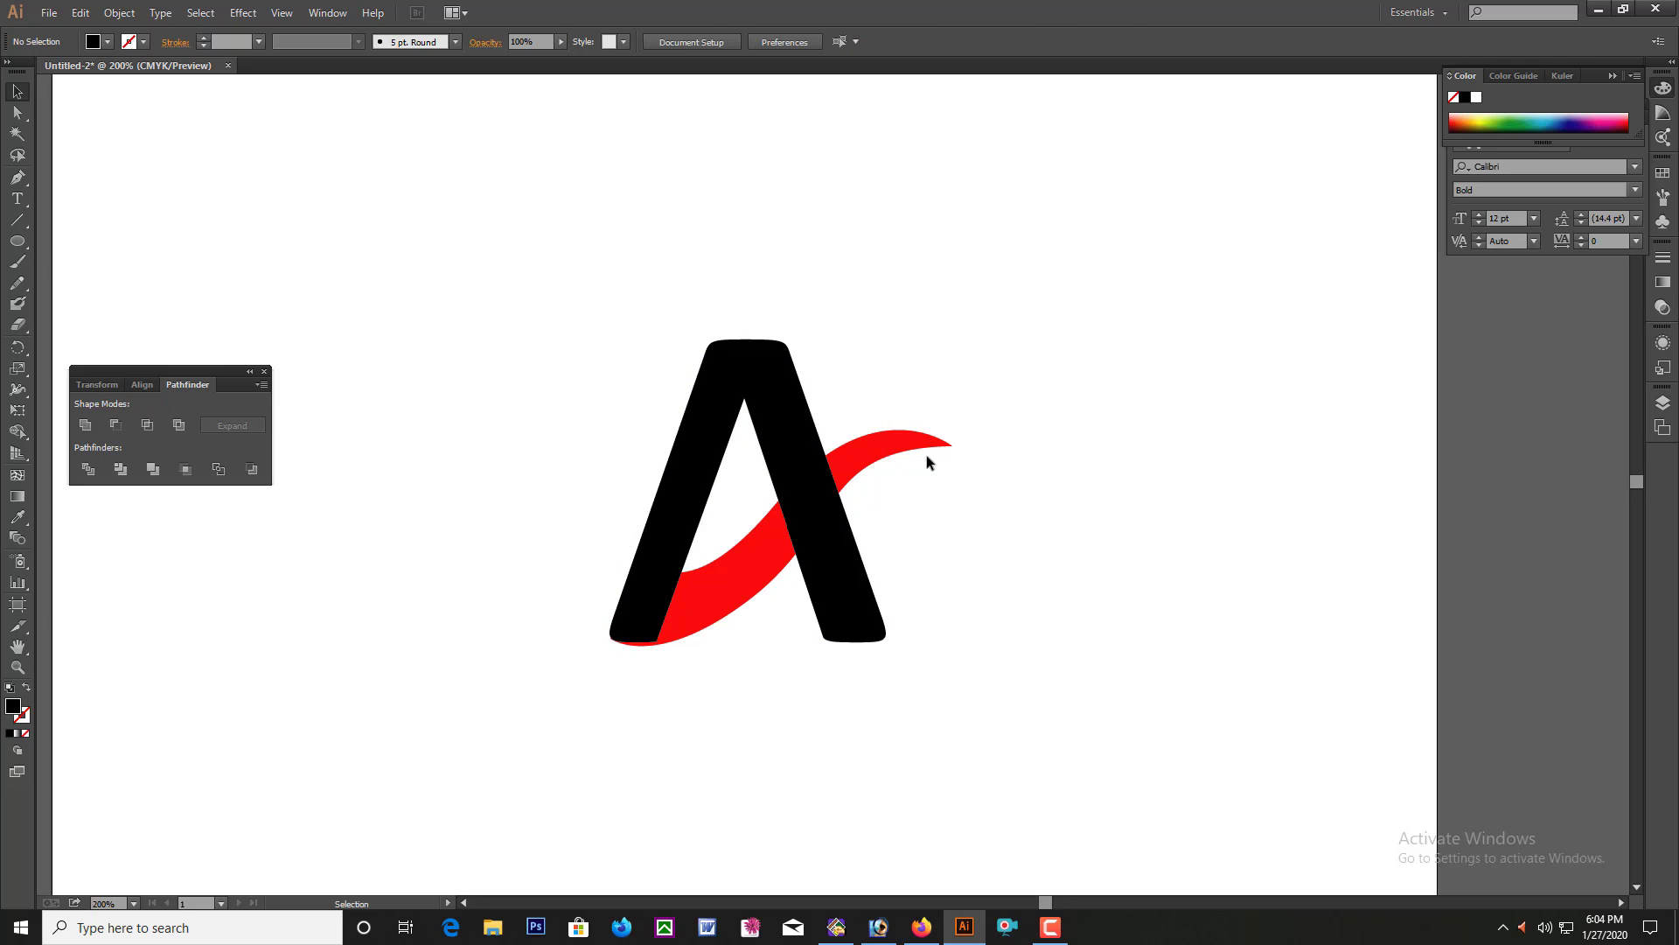
# Bring the red swoosh to the front of the A and deselect it.
pyautogui.click(922, 438)
pyautogui.rightClick(918, 444)
pyautogui.moveTo(978, 696)
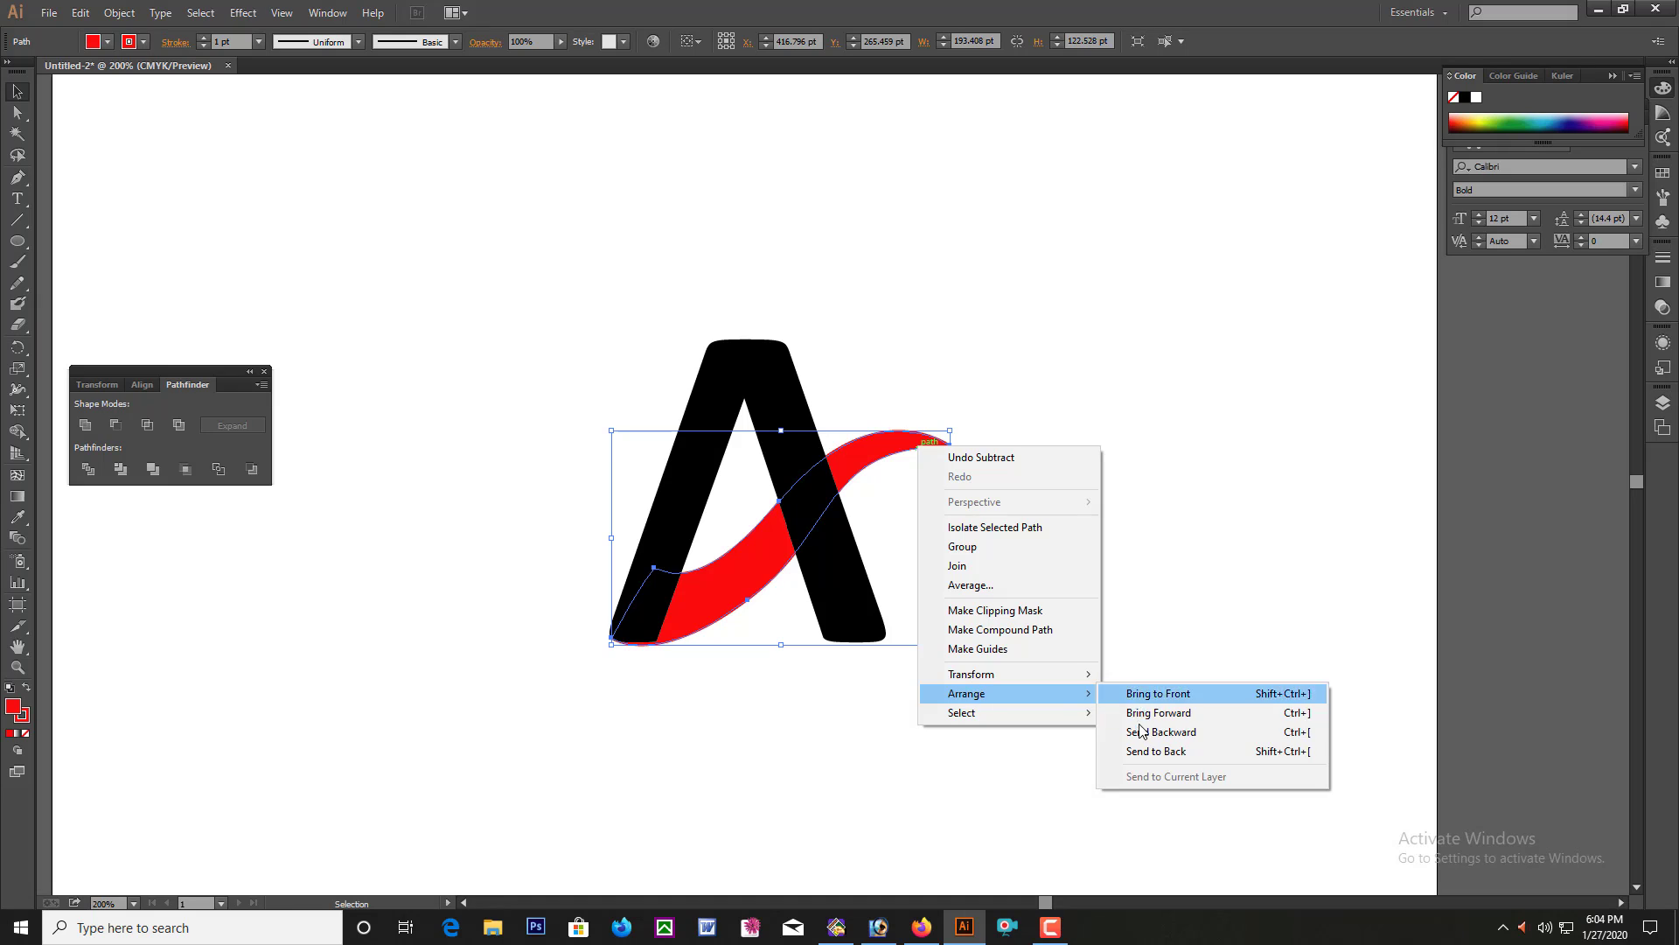
pyautogui.click(1137, 693)
pyautogui.click(570, 288)
# Draw a curved Pen segment along the swoosh's upper edge, from the inner to the outer side of the A's right leg.
pyautogui.moveTo(571, 288); pyautogui.dragTo(925, 637)
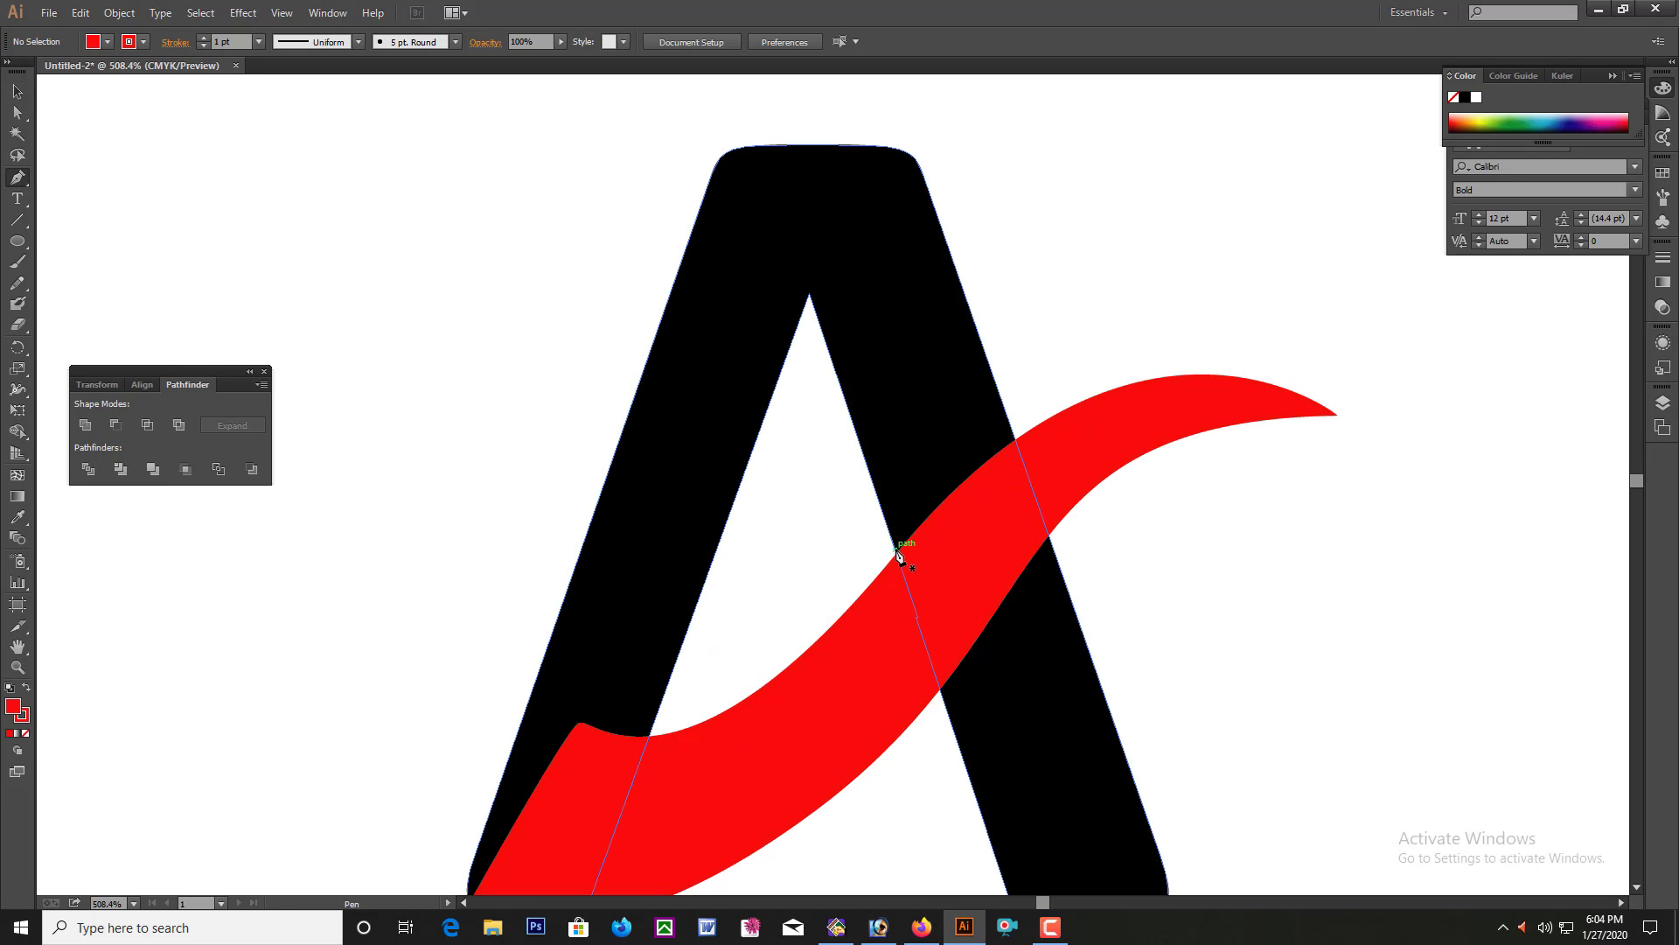
pyautogui.moveTo(894, 549); pyautogui.dragTo(1044, 422)
pyautogui.hotkey('ctrl', 'z')
pyautogui.moveTo(950, 388); pyautogui.dragTo(1102, 580)
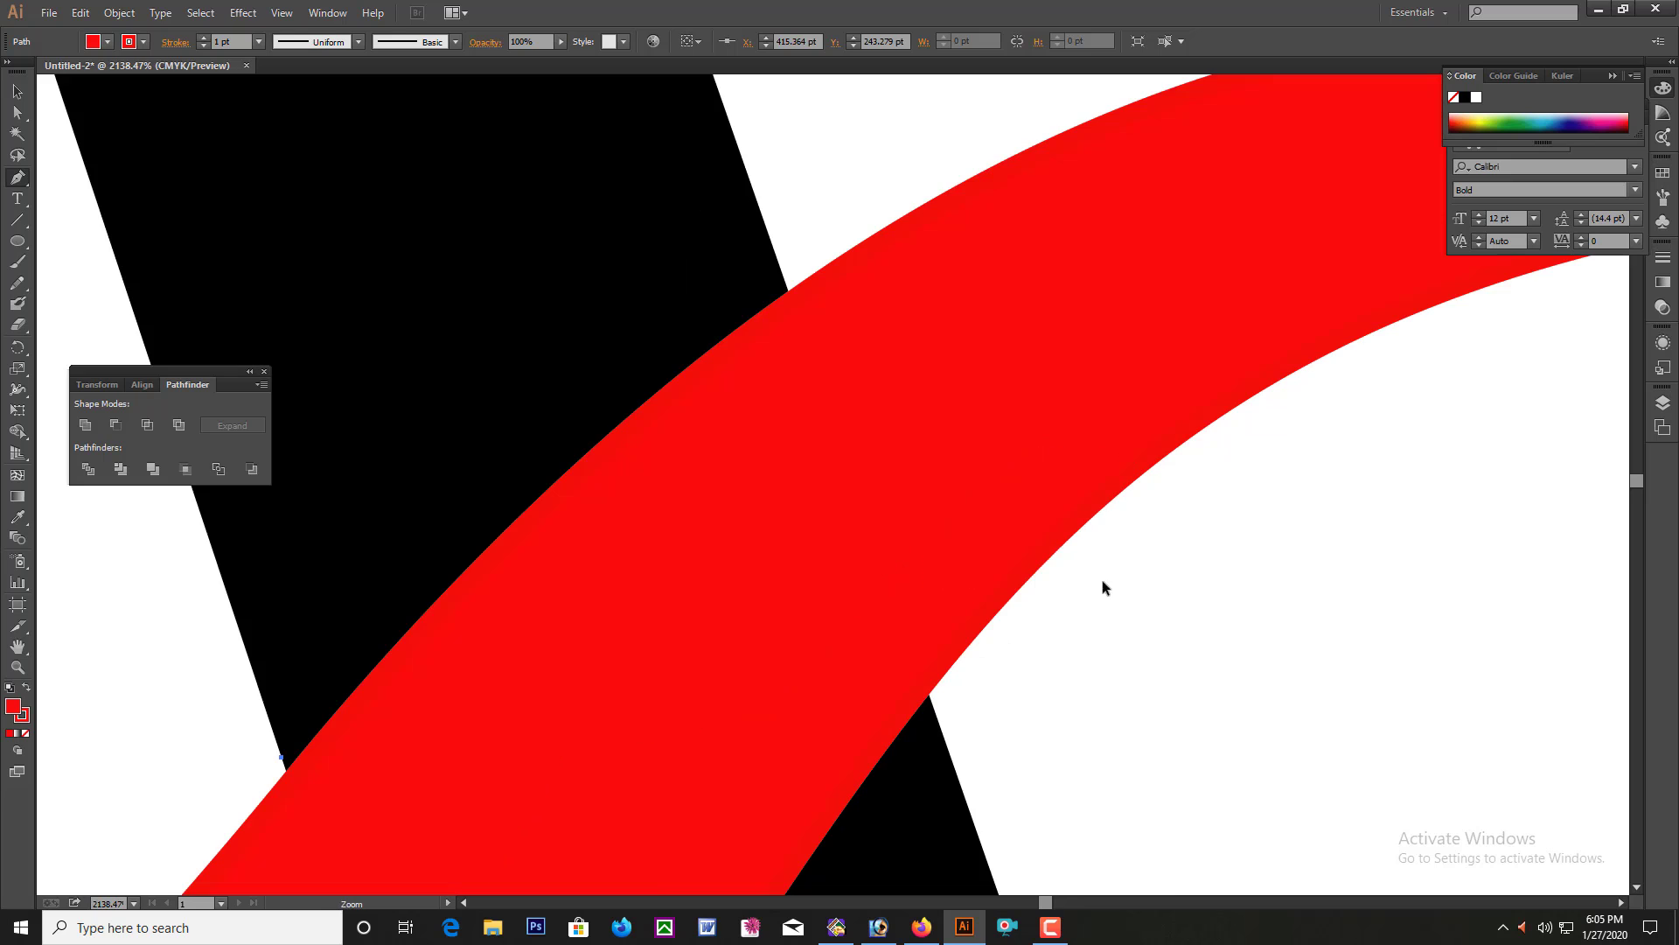
pyautogui.moveTo(396, 623); pyautogui.dragTo(394, 622)
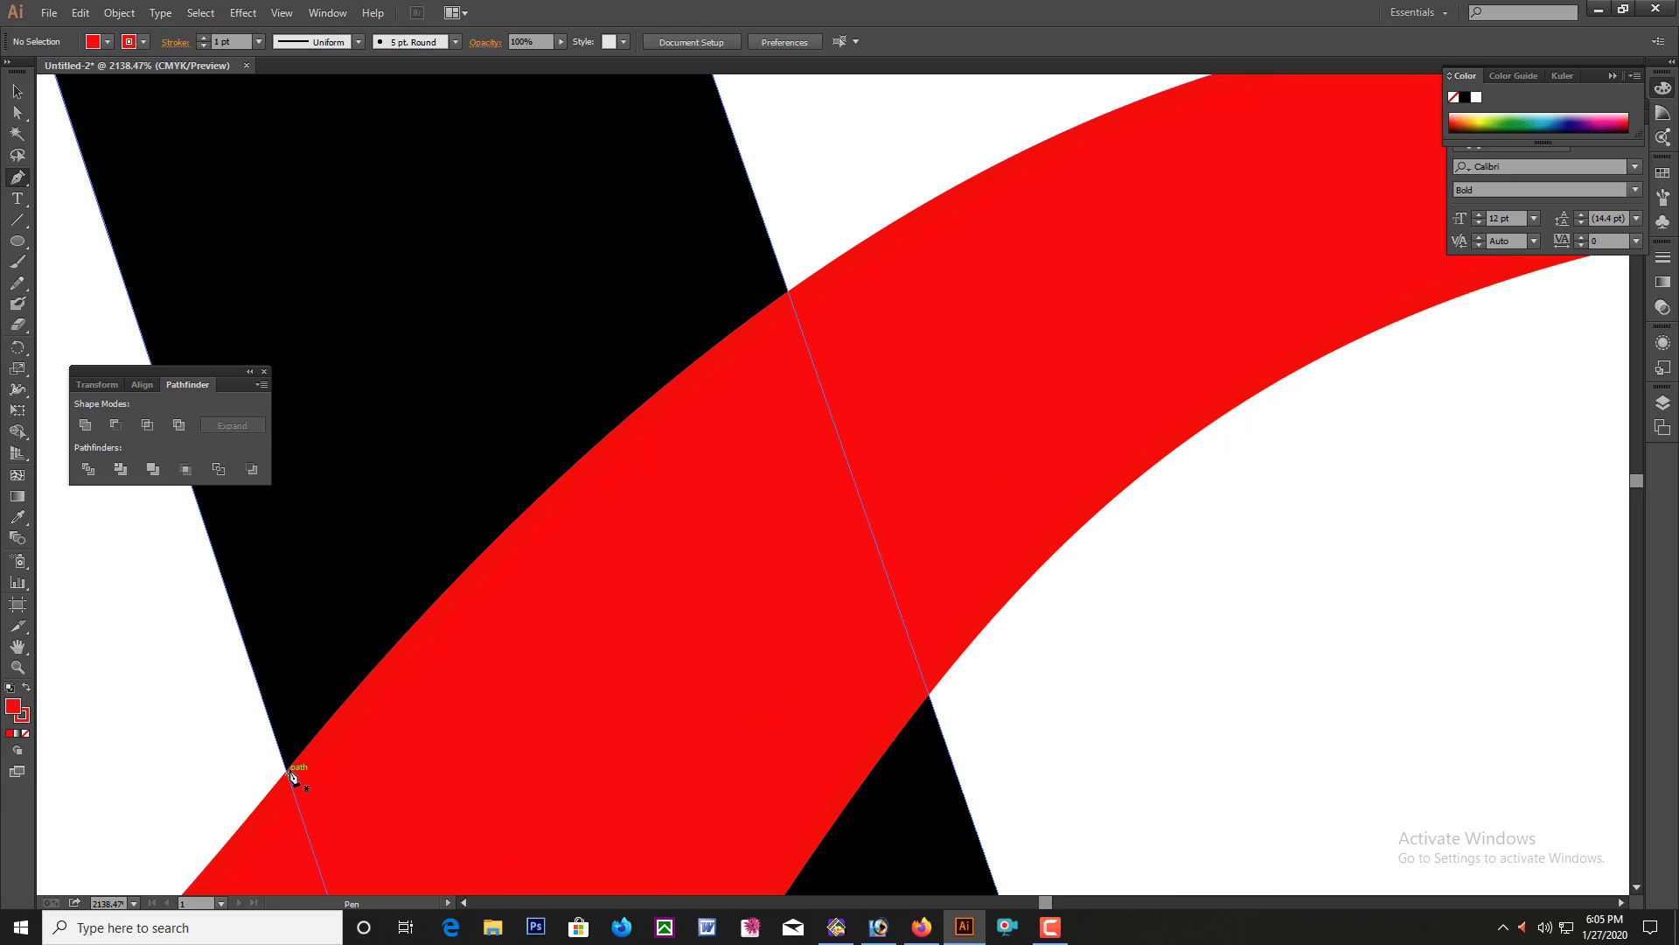
pyautogui.moveTo(292, 774); pyautogui.dragTo(777, 355)
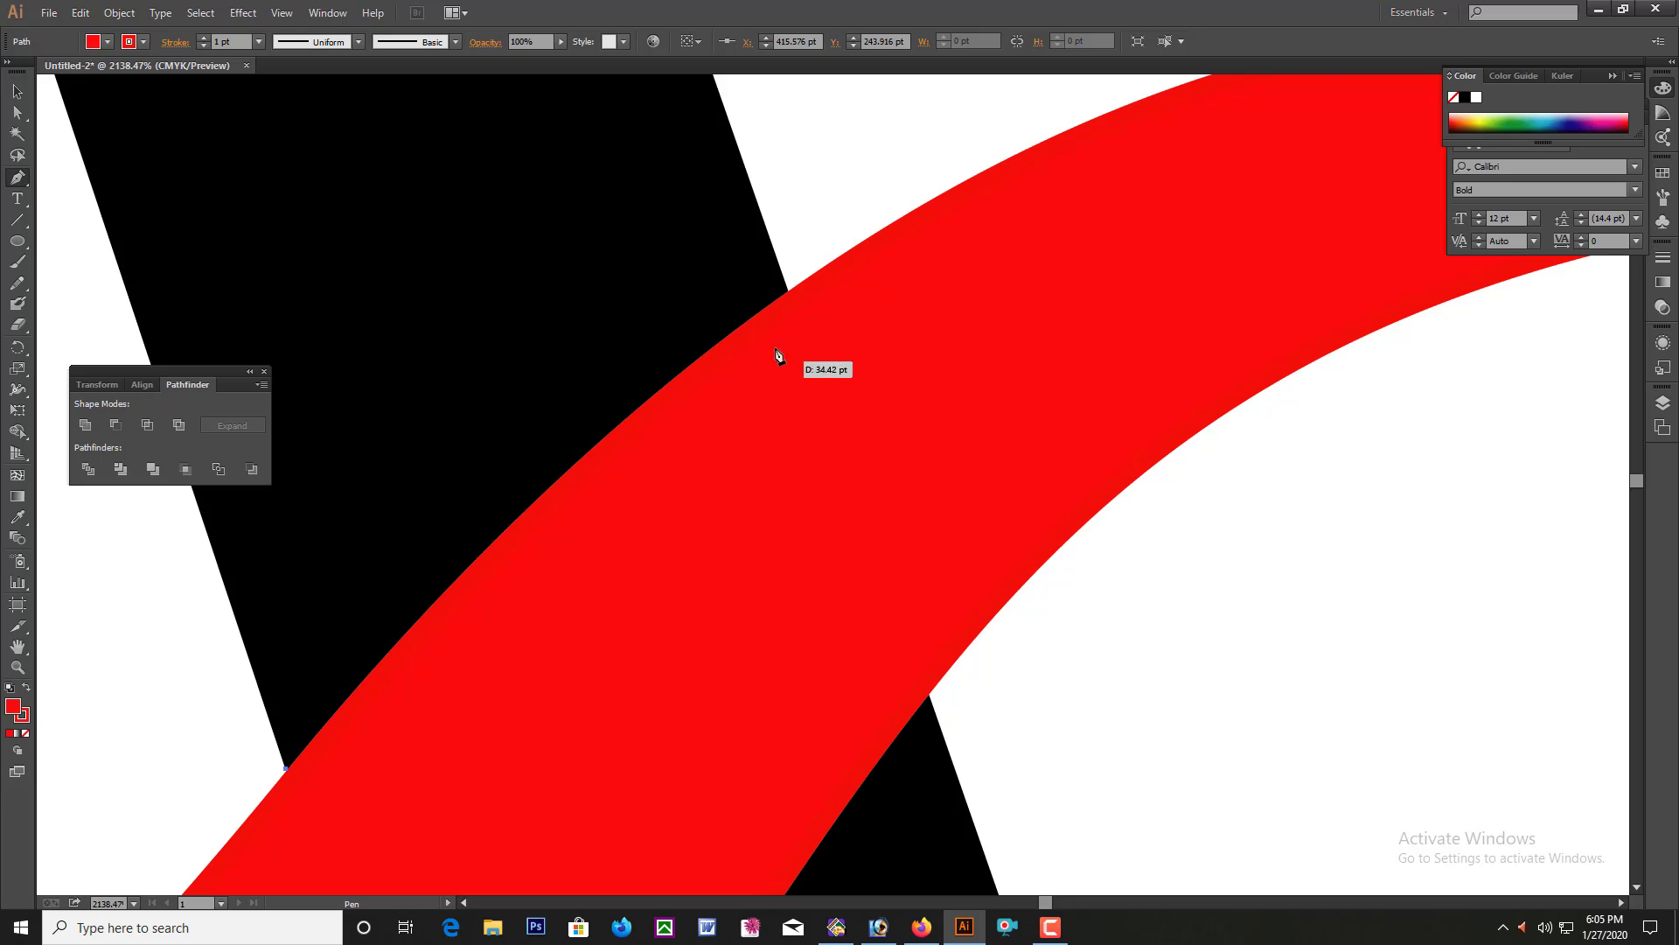
pyautogui.moveTo(792, 293); pyautogui.dragTo(932, 233)
pyautogui.hotkey('ctrl', '-')
pyautogui.hotkey('ctrl', '-')
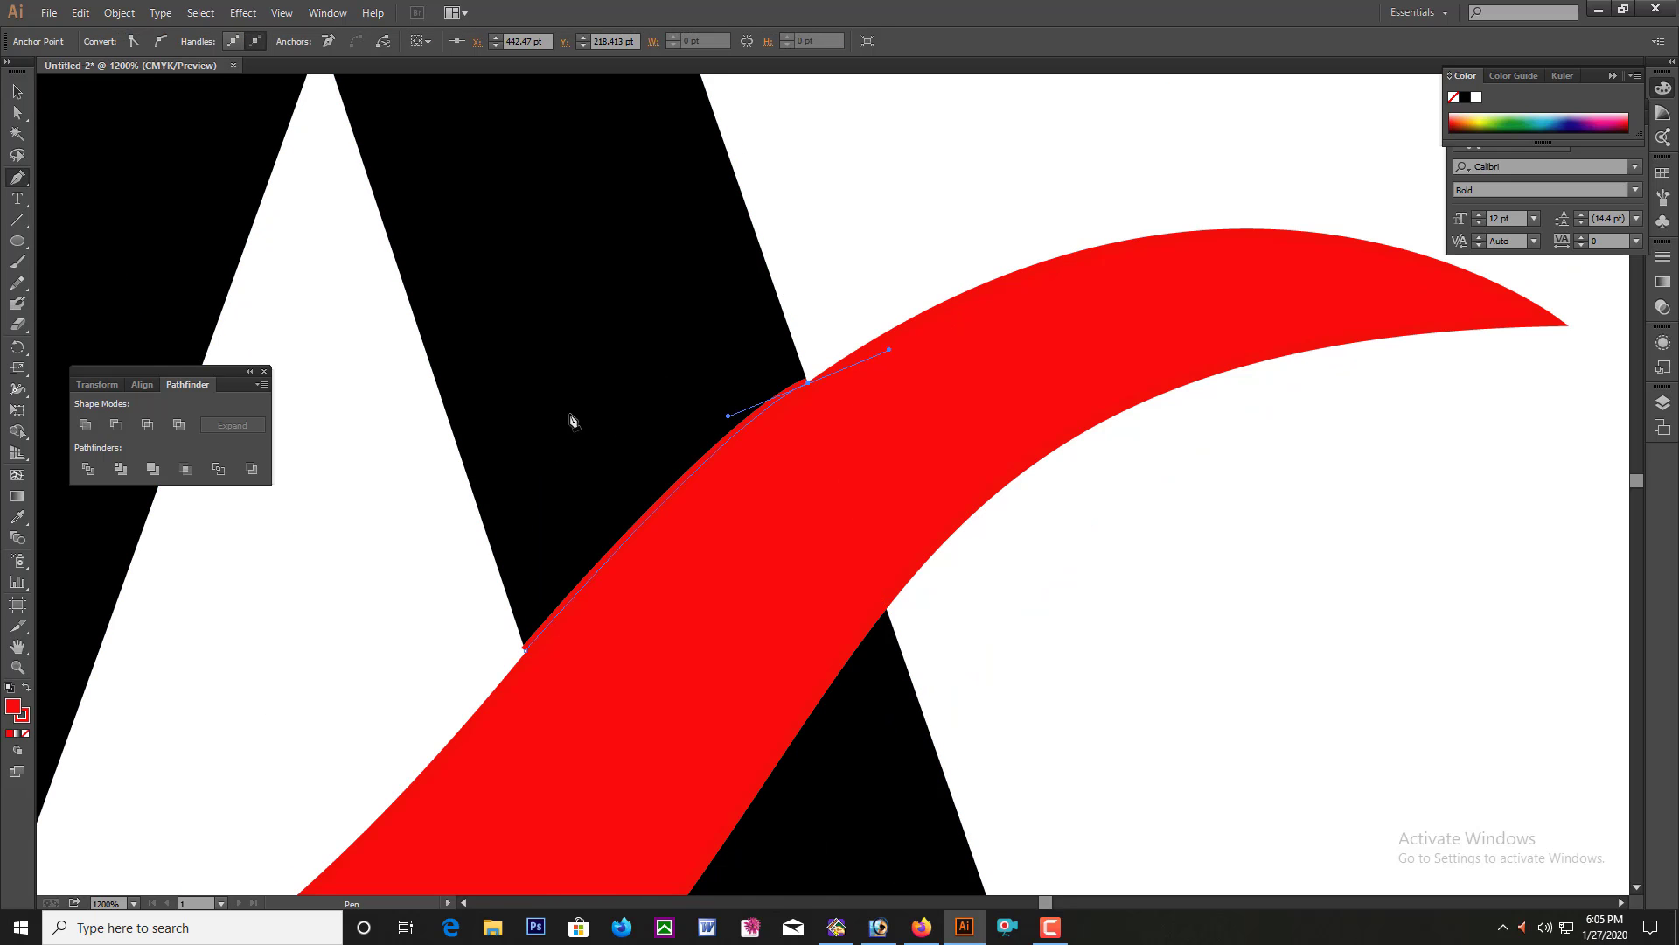
# Continue the Pen path above the swoosh and close it as a rounded band across the right leg, then narrow its inner end slightly.
pyautogui.click(809, 385)
pyautogui.moveTo(789, 303); pyautogui.dragTo(750, 300)
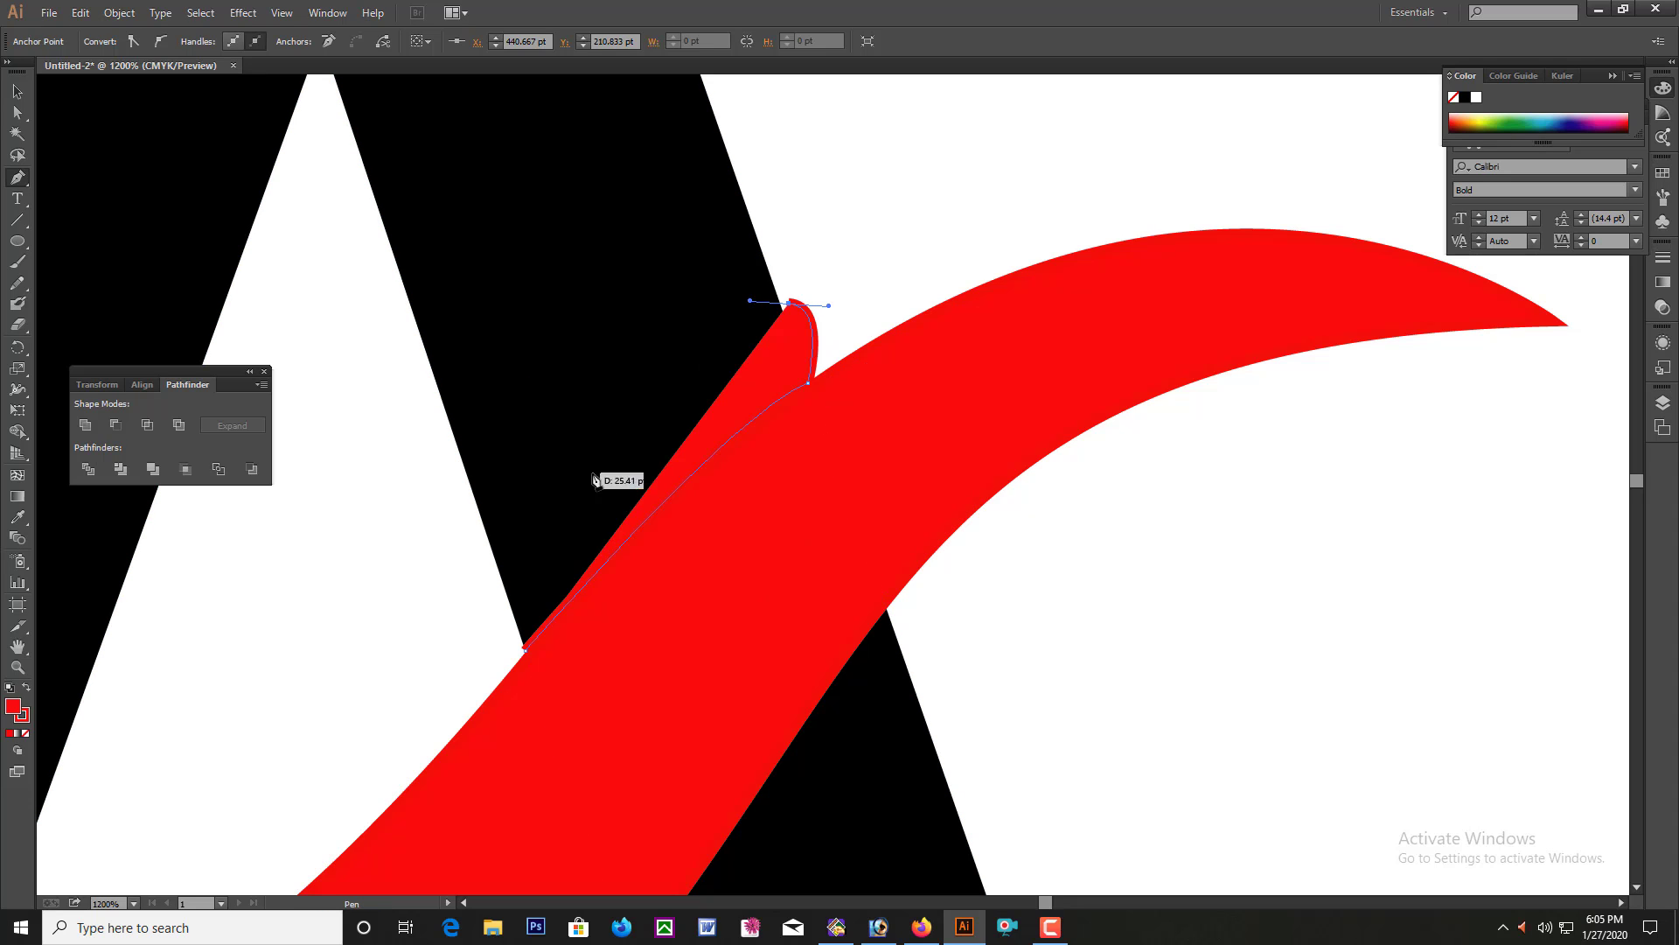
pyautogui.click(487, 535)
pyautogui.click(487, 650)
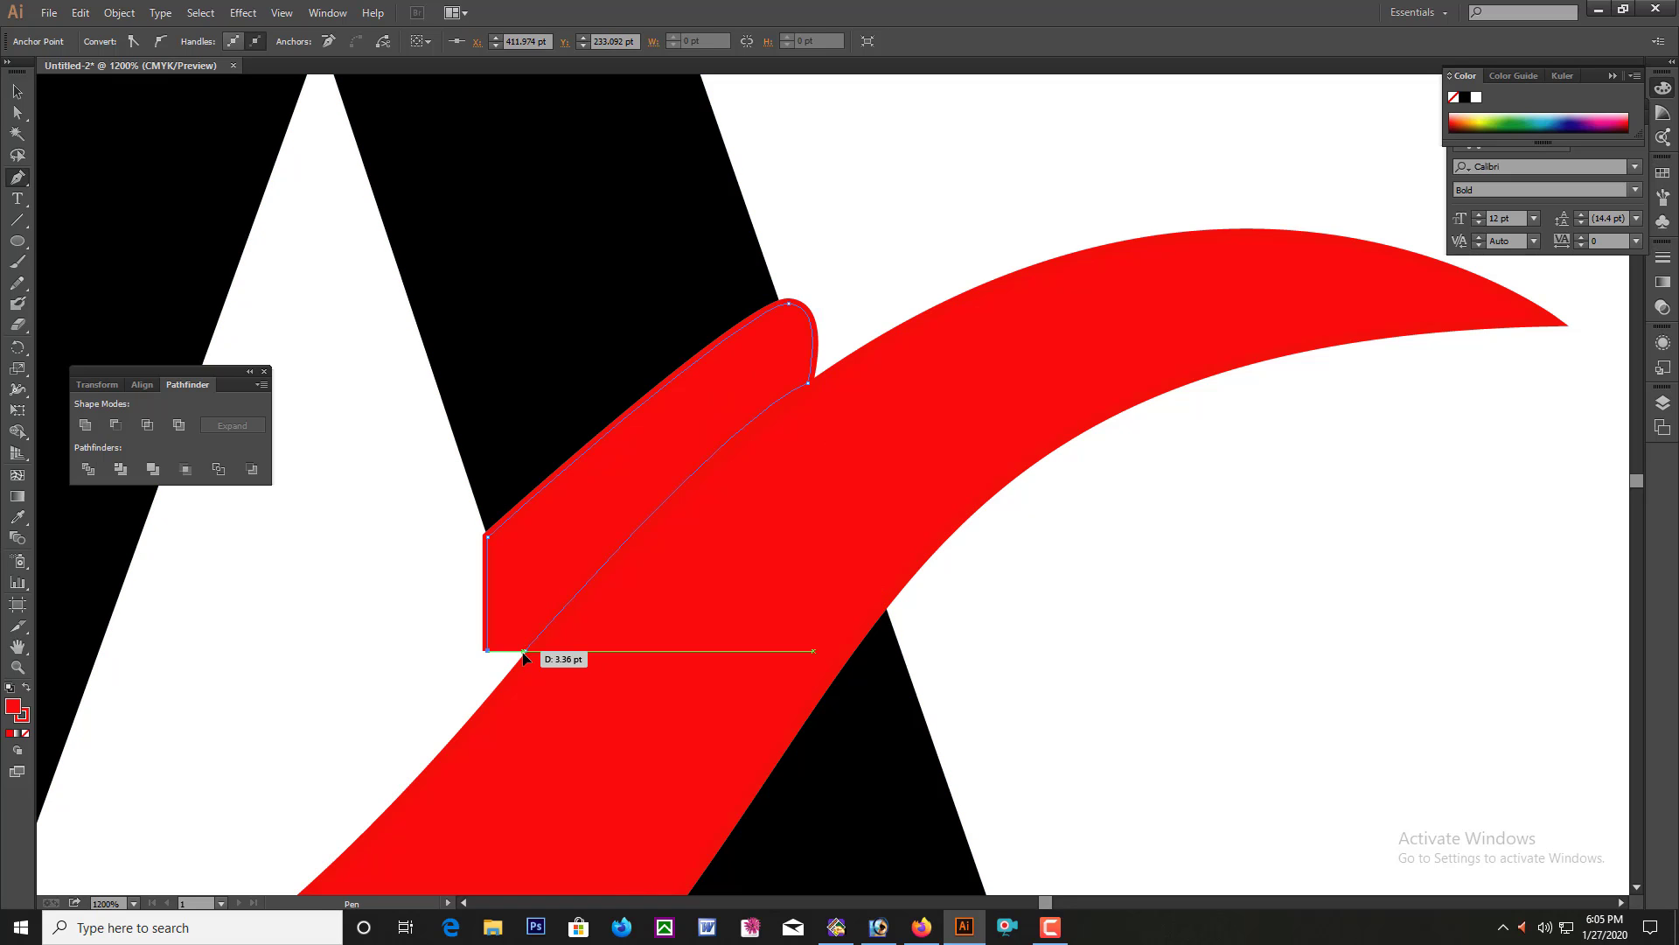
pyautogui.click(525, 653)
pyautogui.press('v')
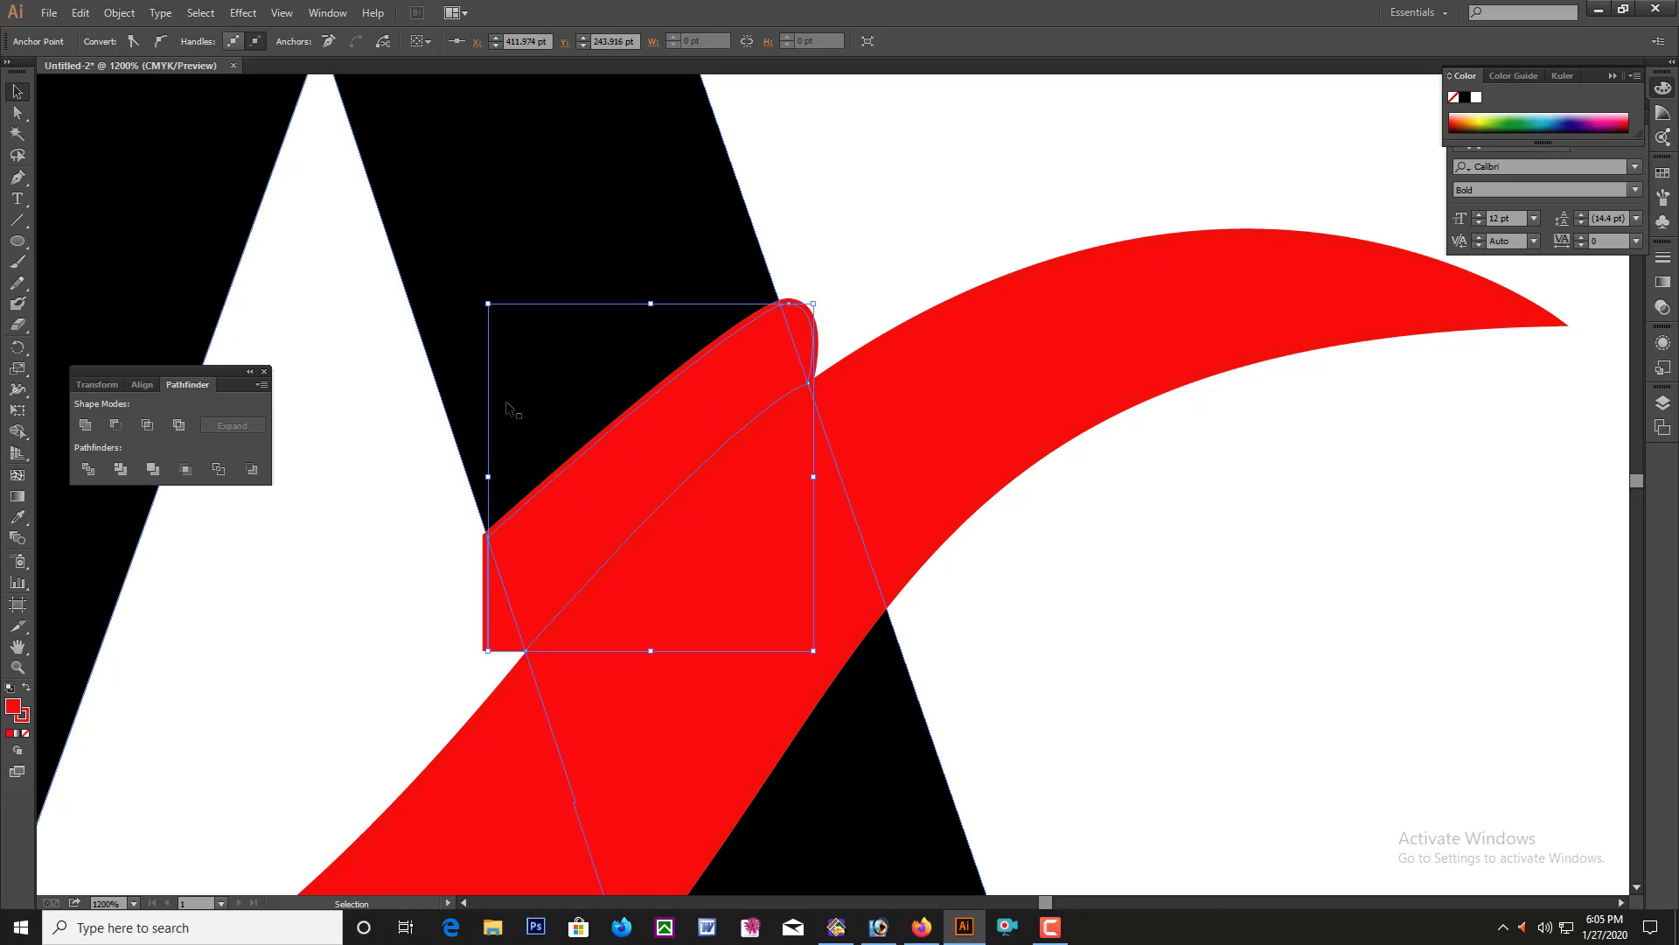
pyautogui.moveTo(487, 652); pyautogui.dragTo(499, 651)
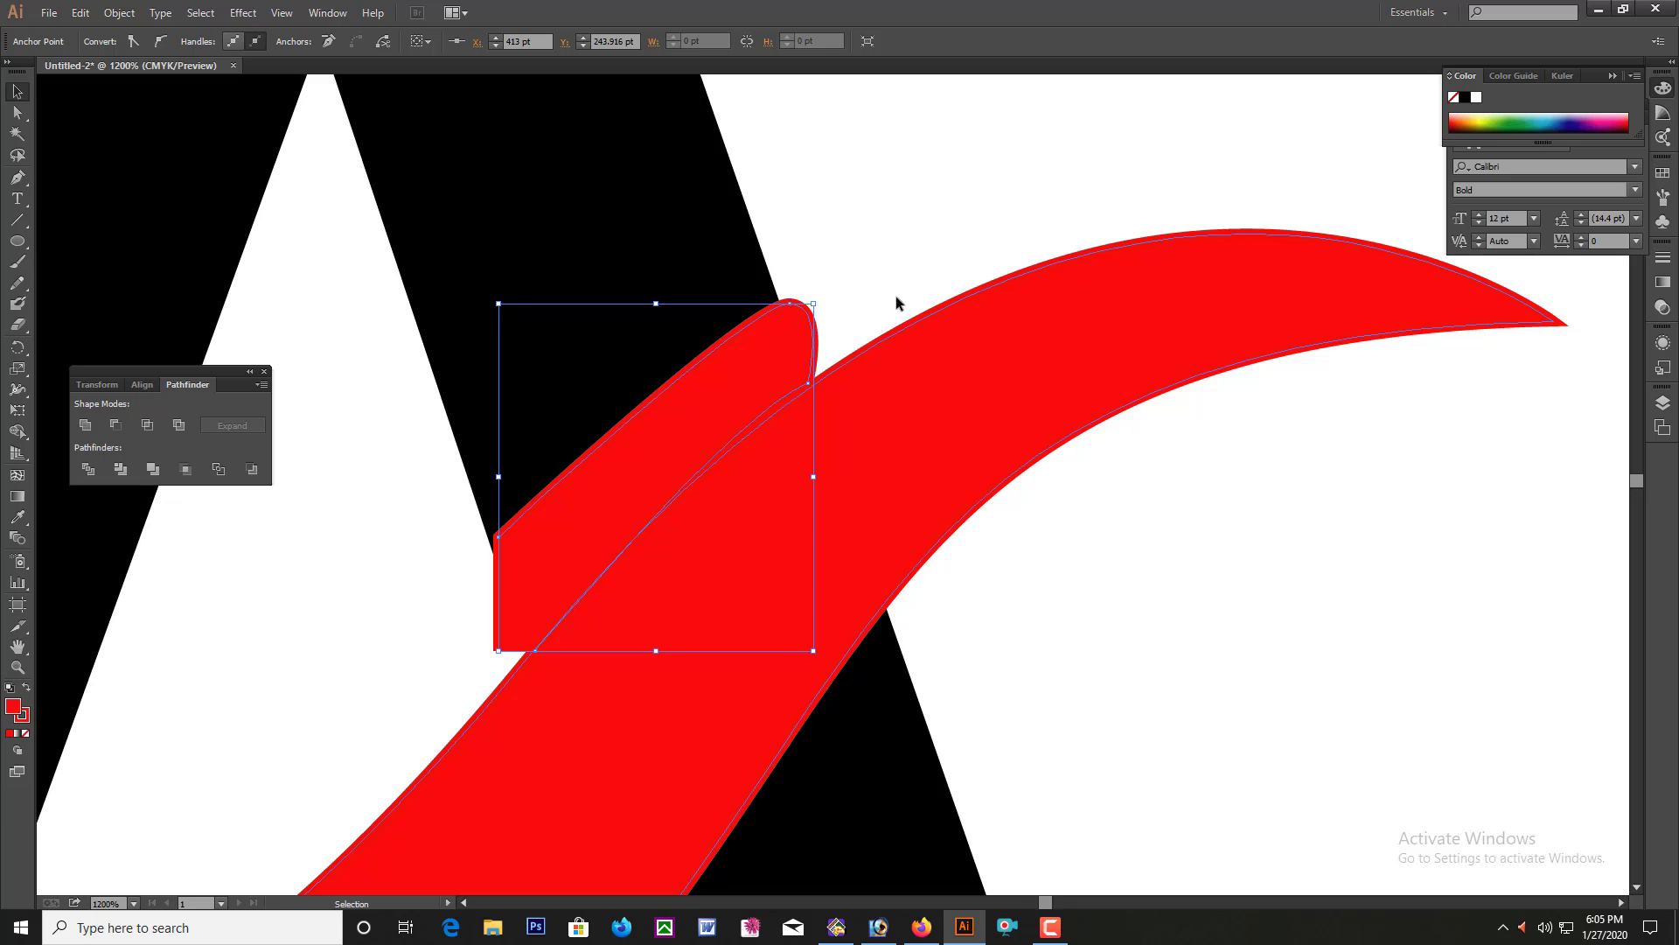
# Select the band together with the A and subtract it using Minus Front to cut a gap in the right leg above the swoosh.
pyautogui.hotkey('ctrl', '-')
pyautogui.hotkey('ctrl', '-')
pyautogui.hotkey('ctrl', '-')
pyautogui.keyDown('shift'); pyautogui.click(798, 385); pyautogui.keyUp('shift')
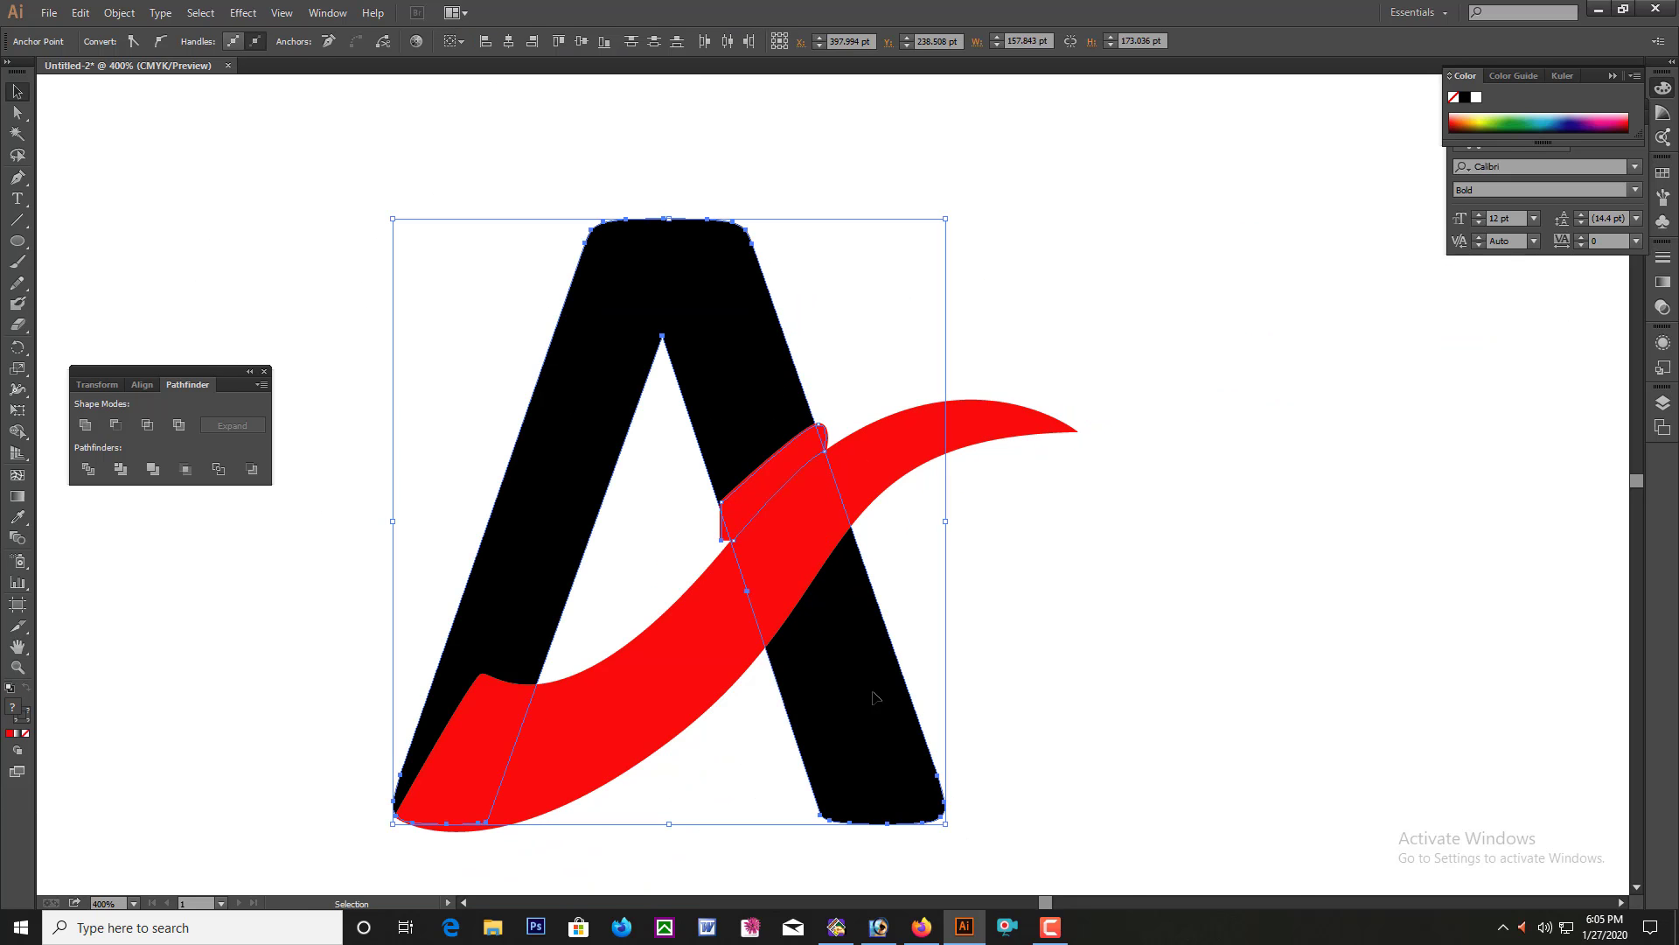
pyautogui.click(115, 426)
pyautogui.click(862, 519)
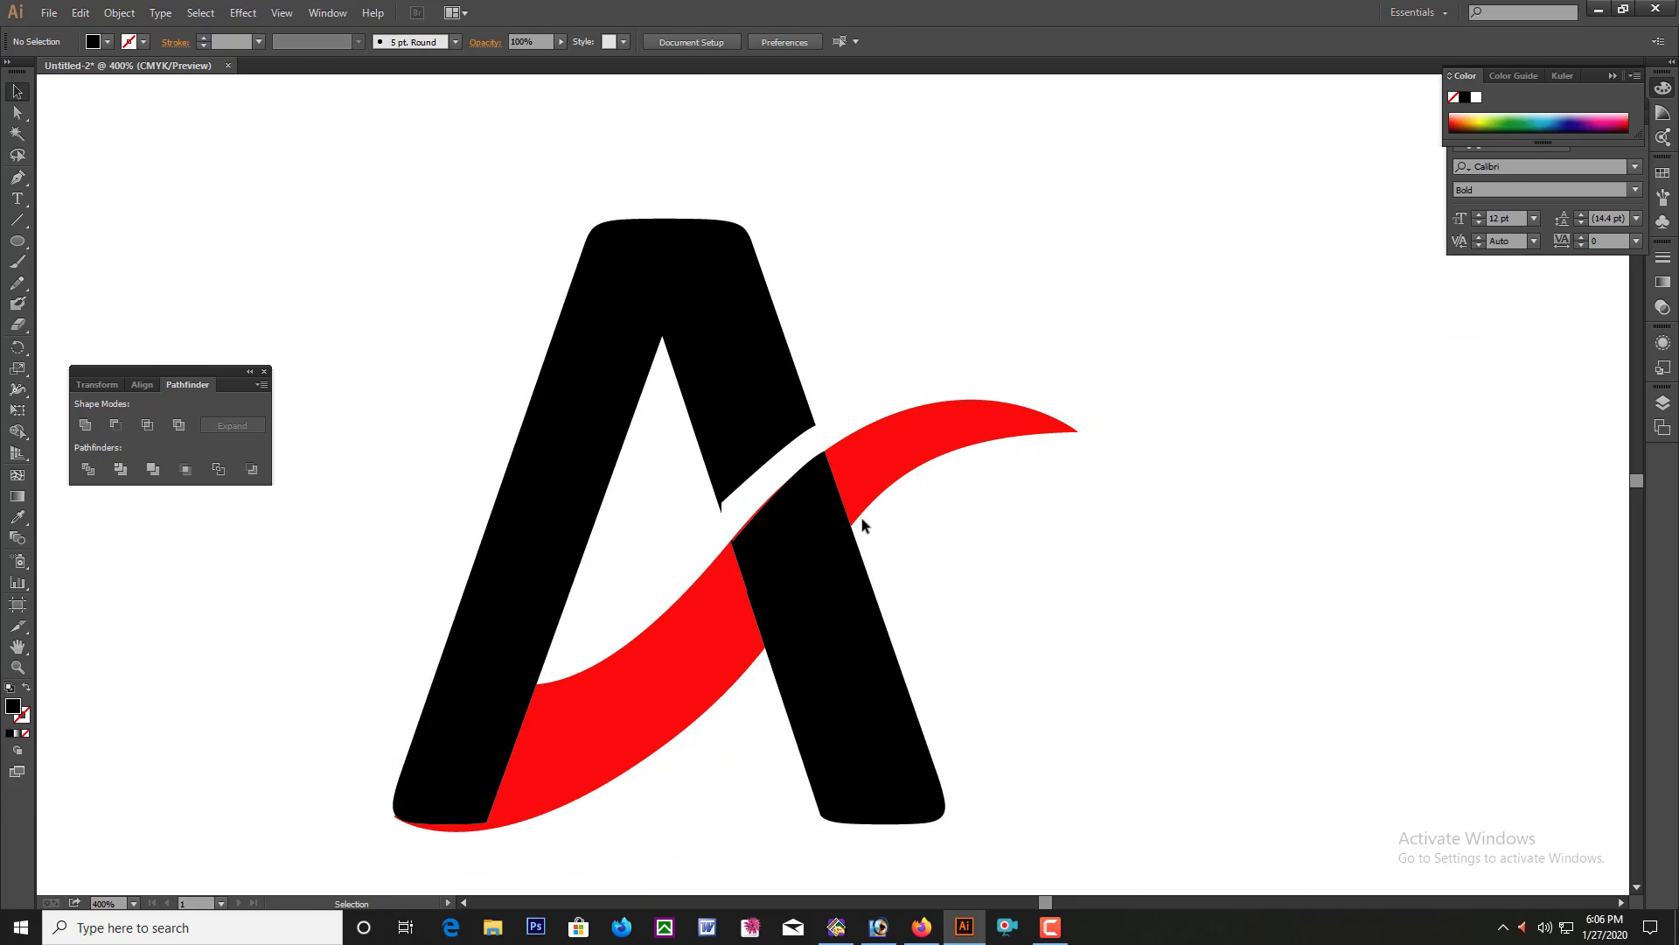
# Bring the red swoosh back in front of the cut A and deselect it.
pyautogui.moveTo(885, 644); pyautogui.dragTo(886, 645)
pyautogui.click(504, 684)
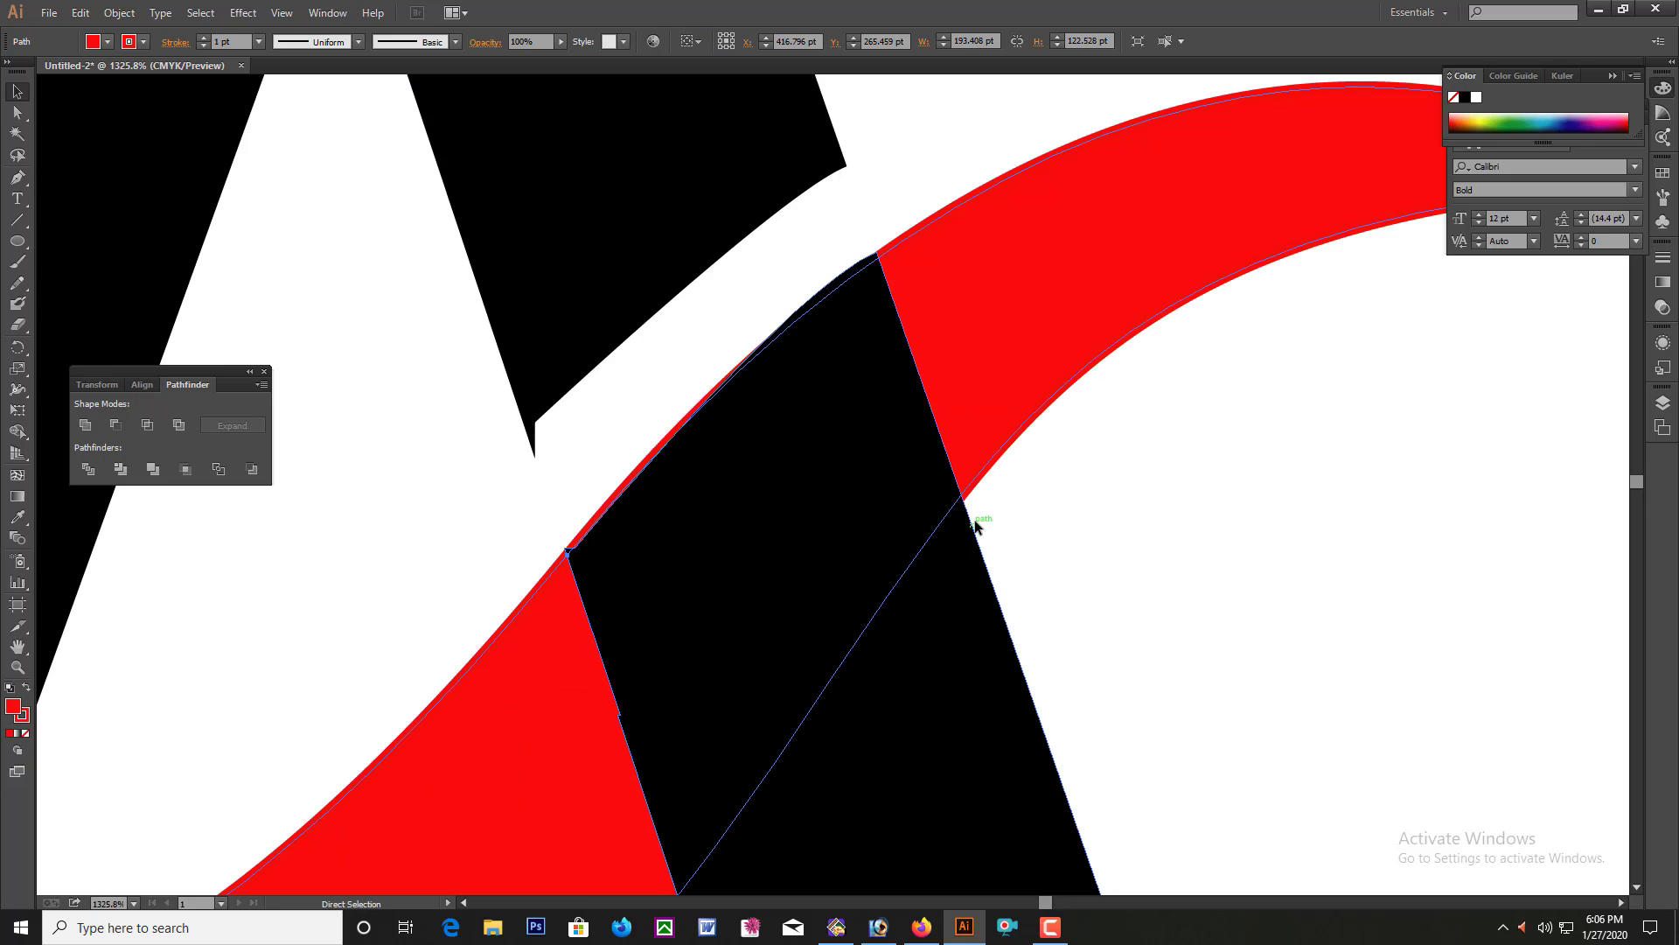
pyautogui.press('Delete')
pyautogui.click(1236, 522)
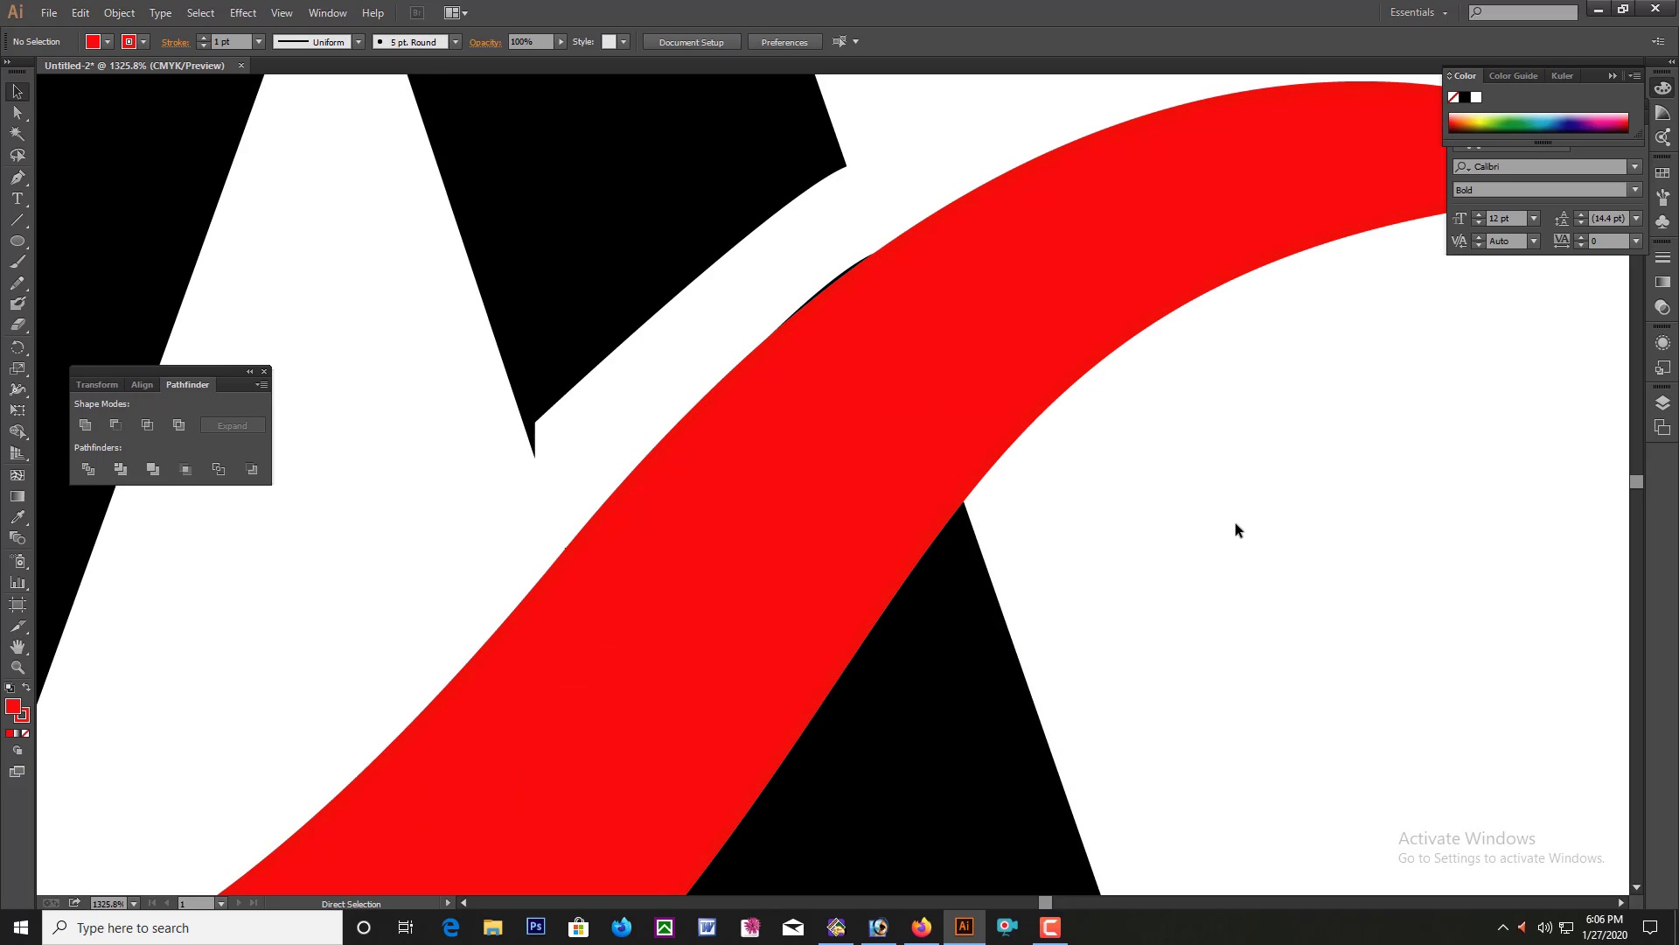
pyautogui.hotkey('ctrl', '-')
pyautogui.hotkey('ctrl', '-')
pyautogui.hotkey('ctrl', '-')
pyautogui.hotkey('ctrl', '-')
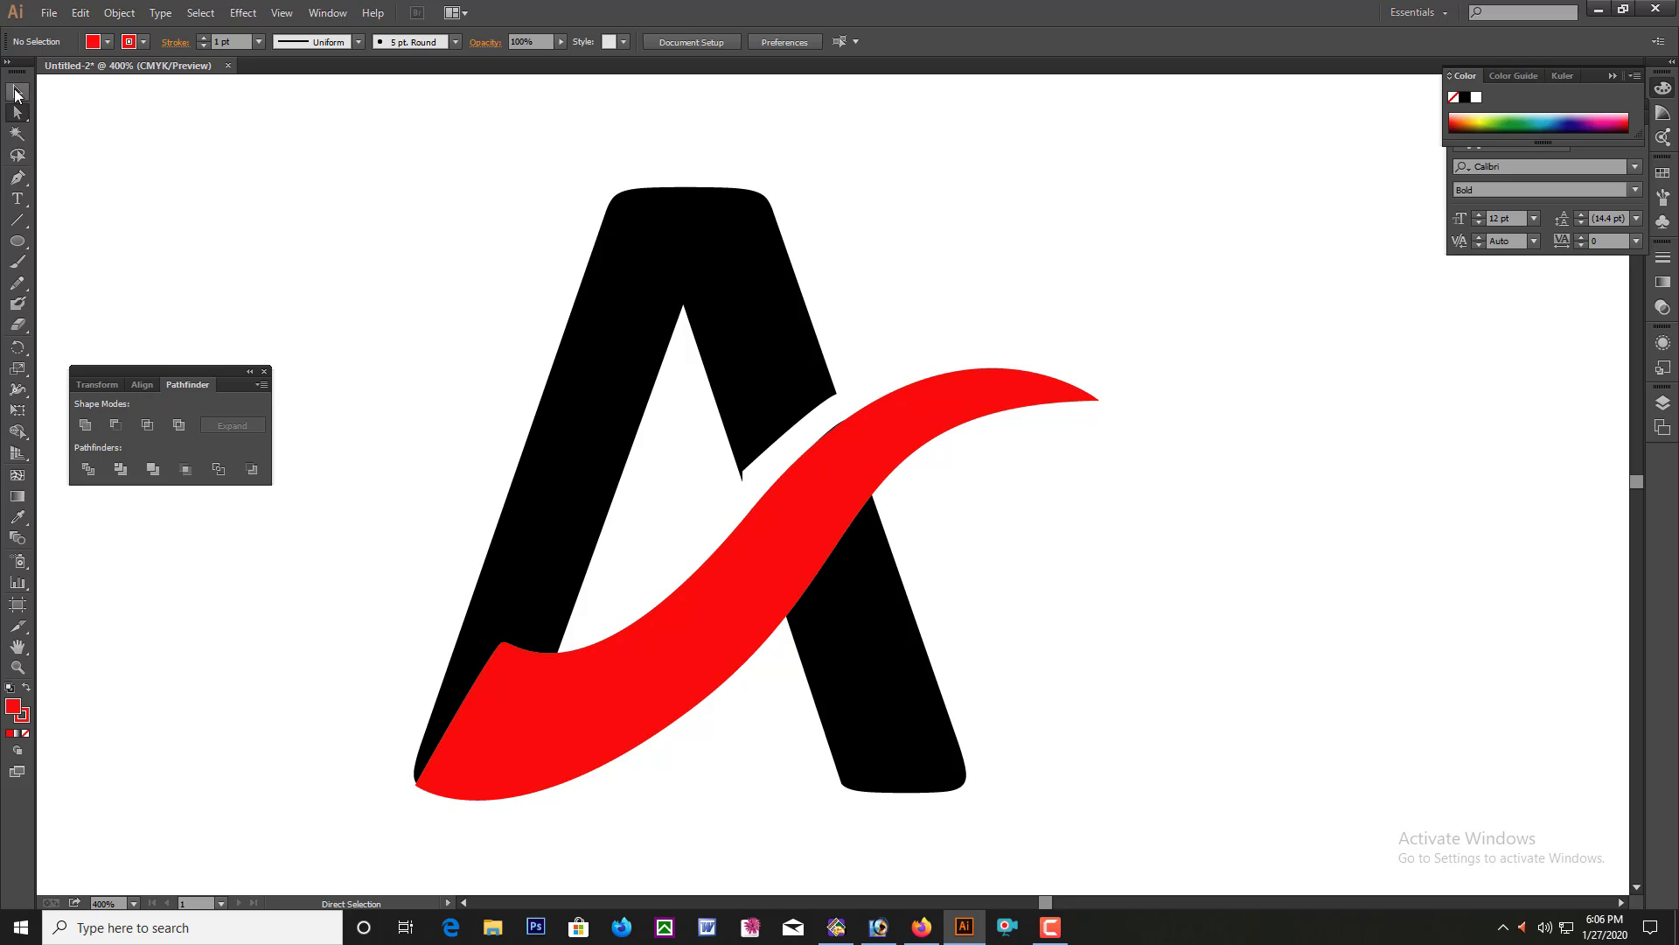
pyautogui.click(742, 478)
pyautogui.click(781, 456)
pyautogui.moveTo(798, 356); pyautogui.dragTo(835, 445)
pyautogui.hotkey('ctrl', '-')
pyautogui.hotkey('ctrl', '-')
pyautogui.hotkey('ctrl', '-')
pyautogui.hotkey('ctrl', '-')
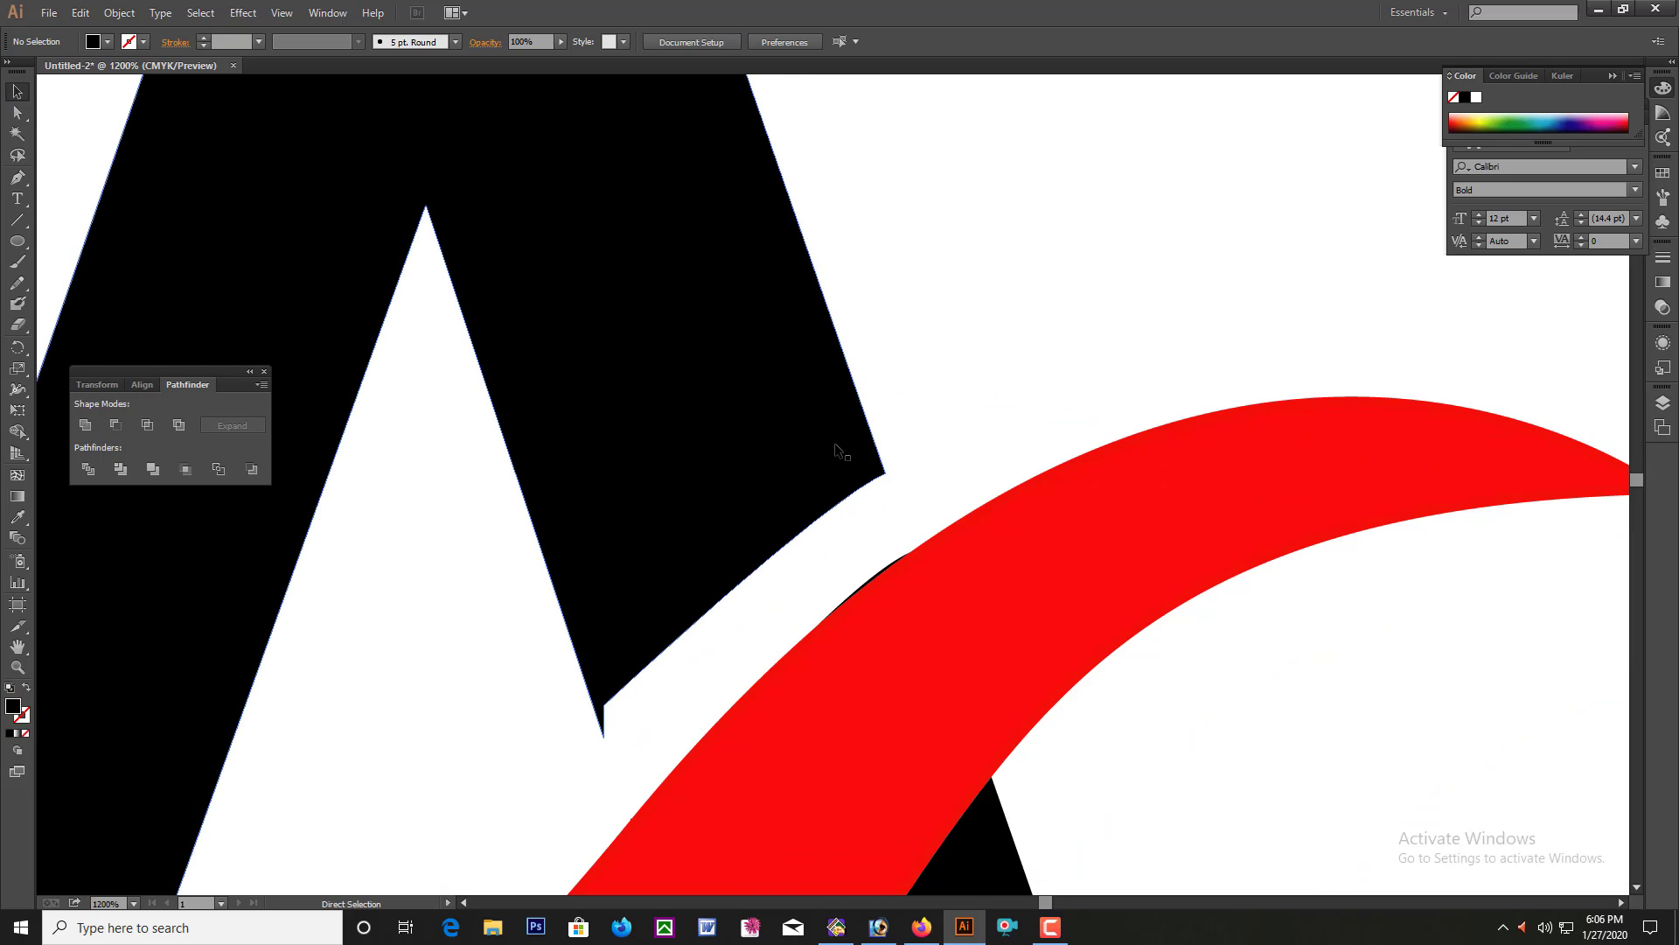
pyautogui.hotkey('ctrl', '-')
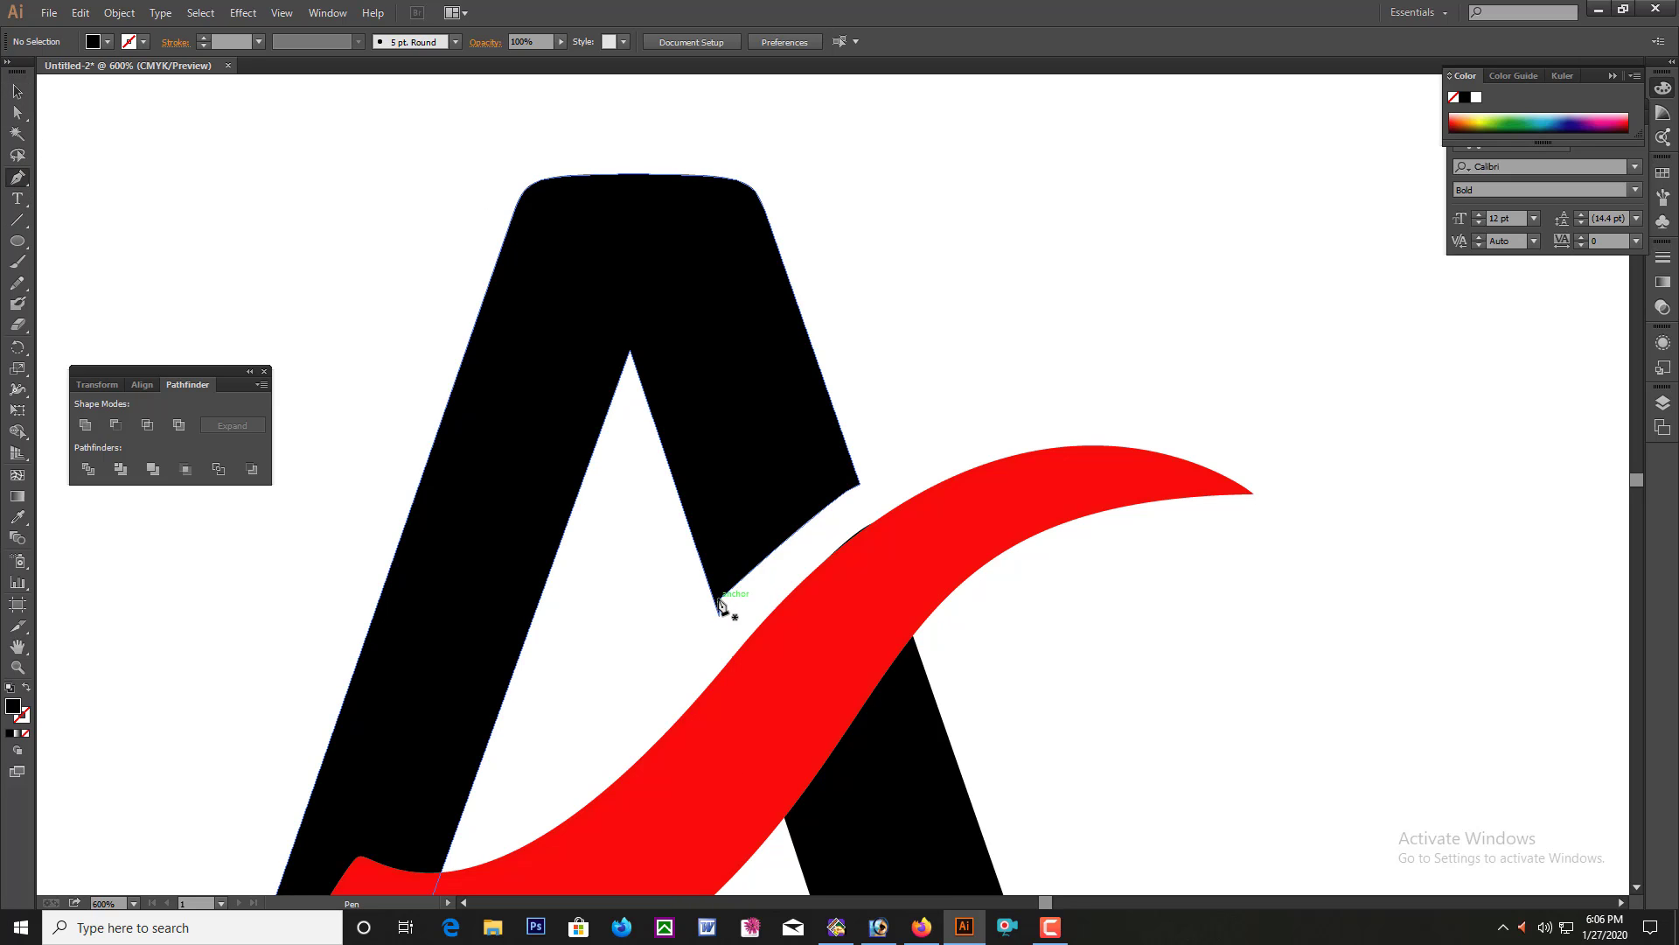
# Draw a black Pen crescent about 45 by 30 pt from the gap's lower inner corner along its upper edge to a tip beyond the right leg.
pyautogui.click(718, 600)
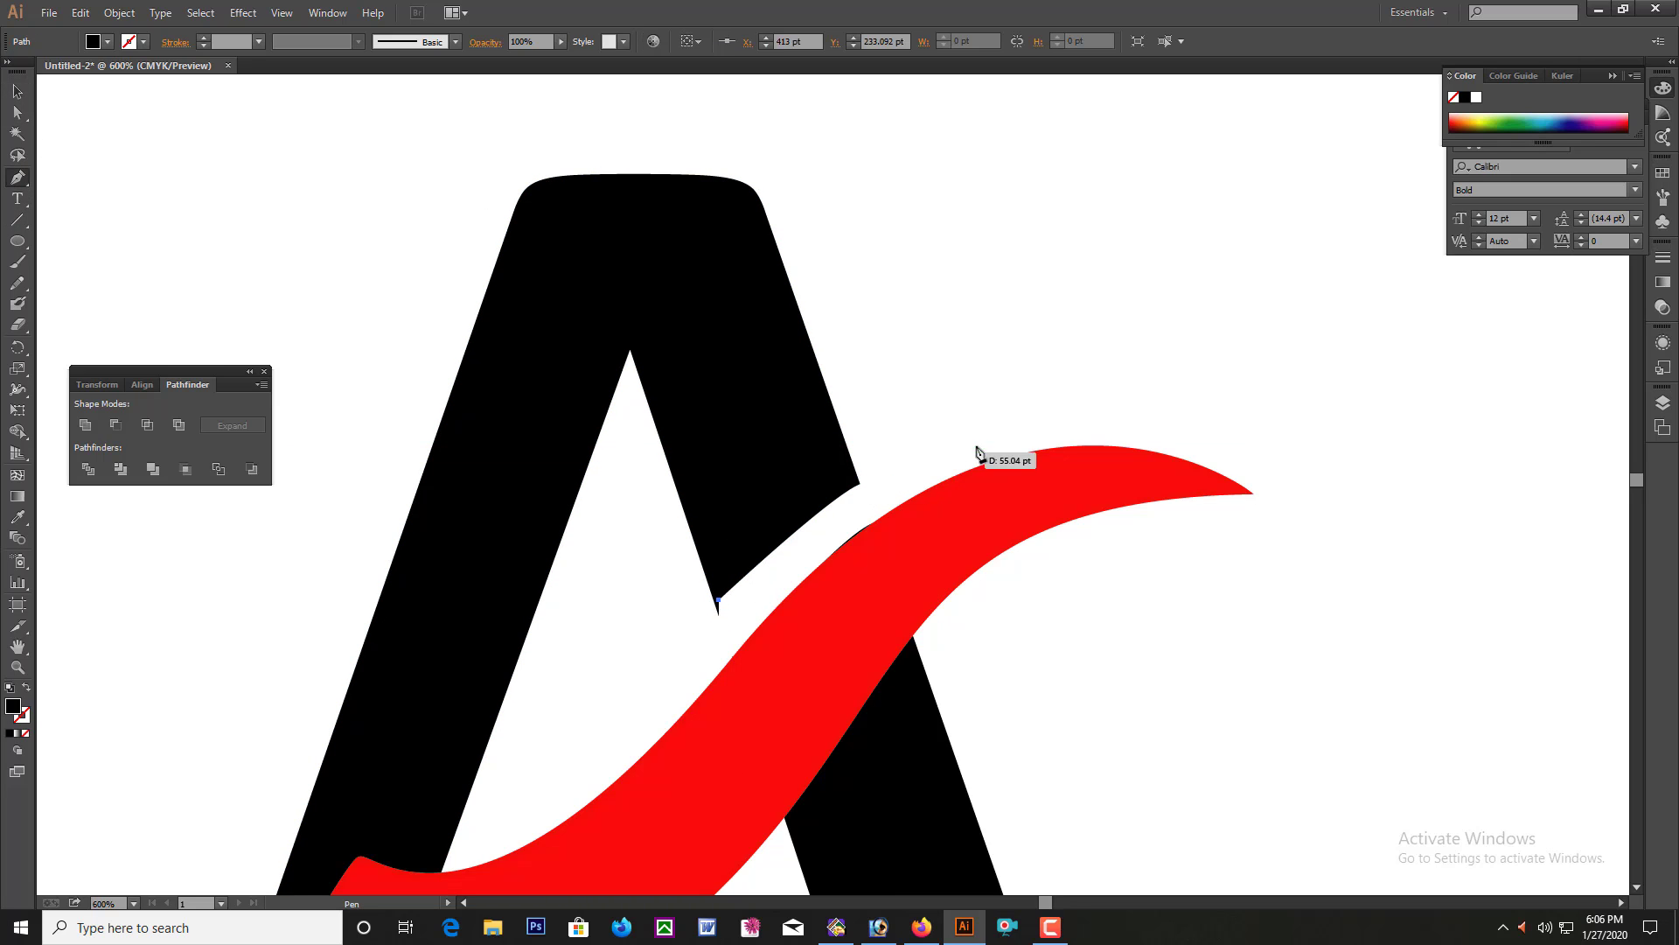
pyautogui.moveTo(953, 444); pyautogui.dragTo(1050, 434)
pyautogui.click(953, 444)
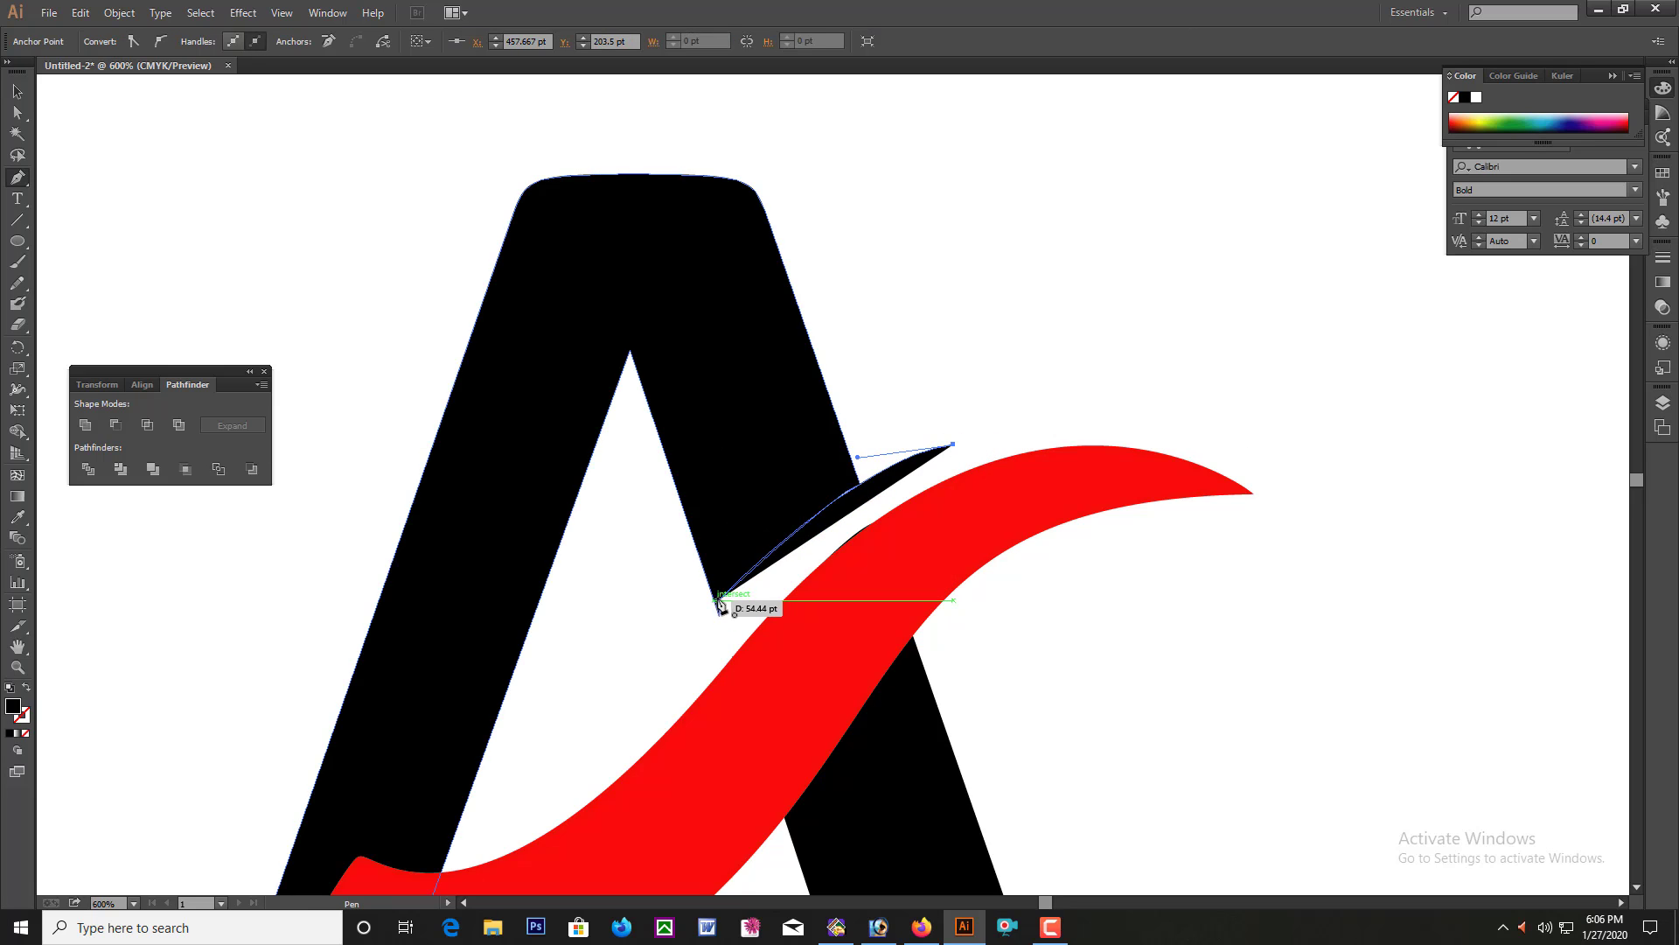
pyautogui.moveTo(718, 600); pyautogui.dragTo(623, 764)
pyautogui.click(18, 91)
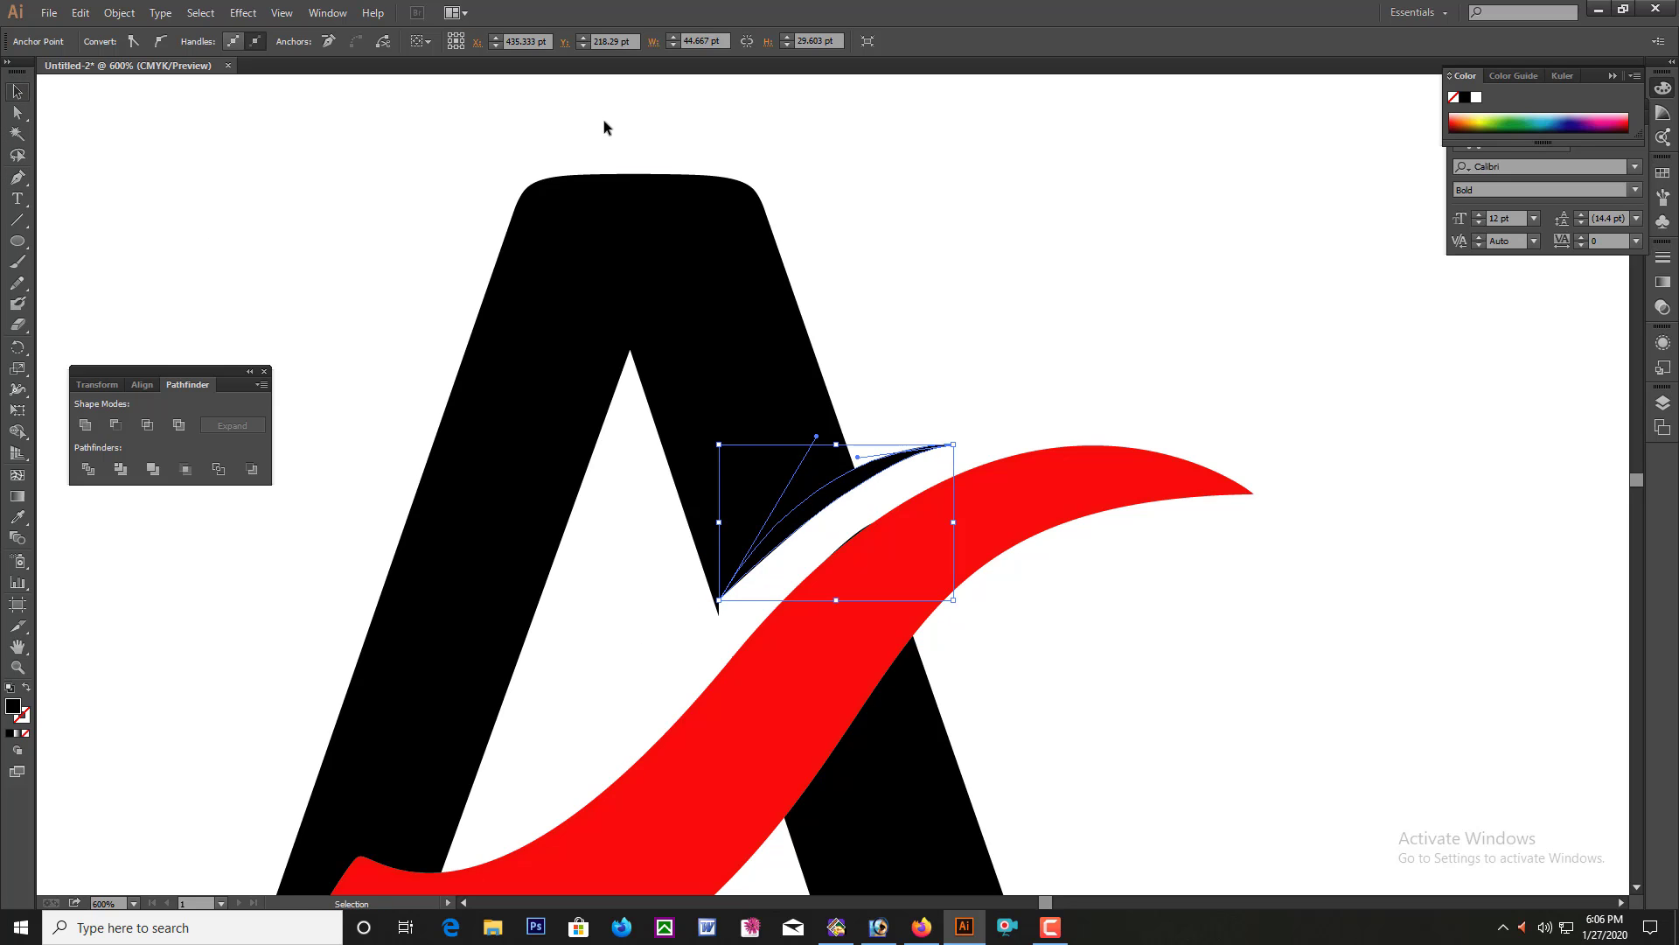
pyautogui.click(942, 404)
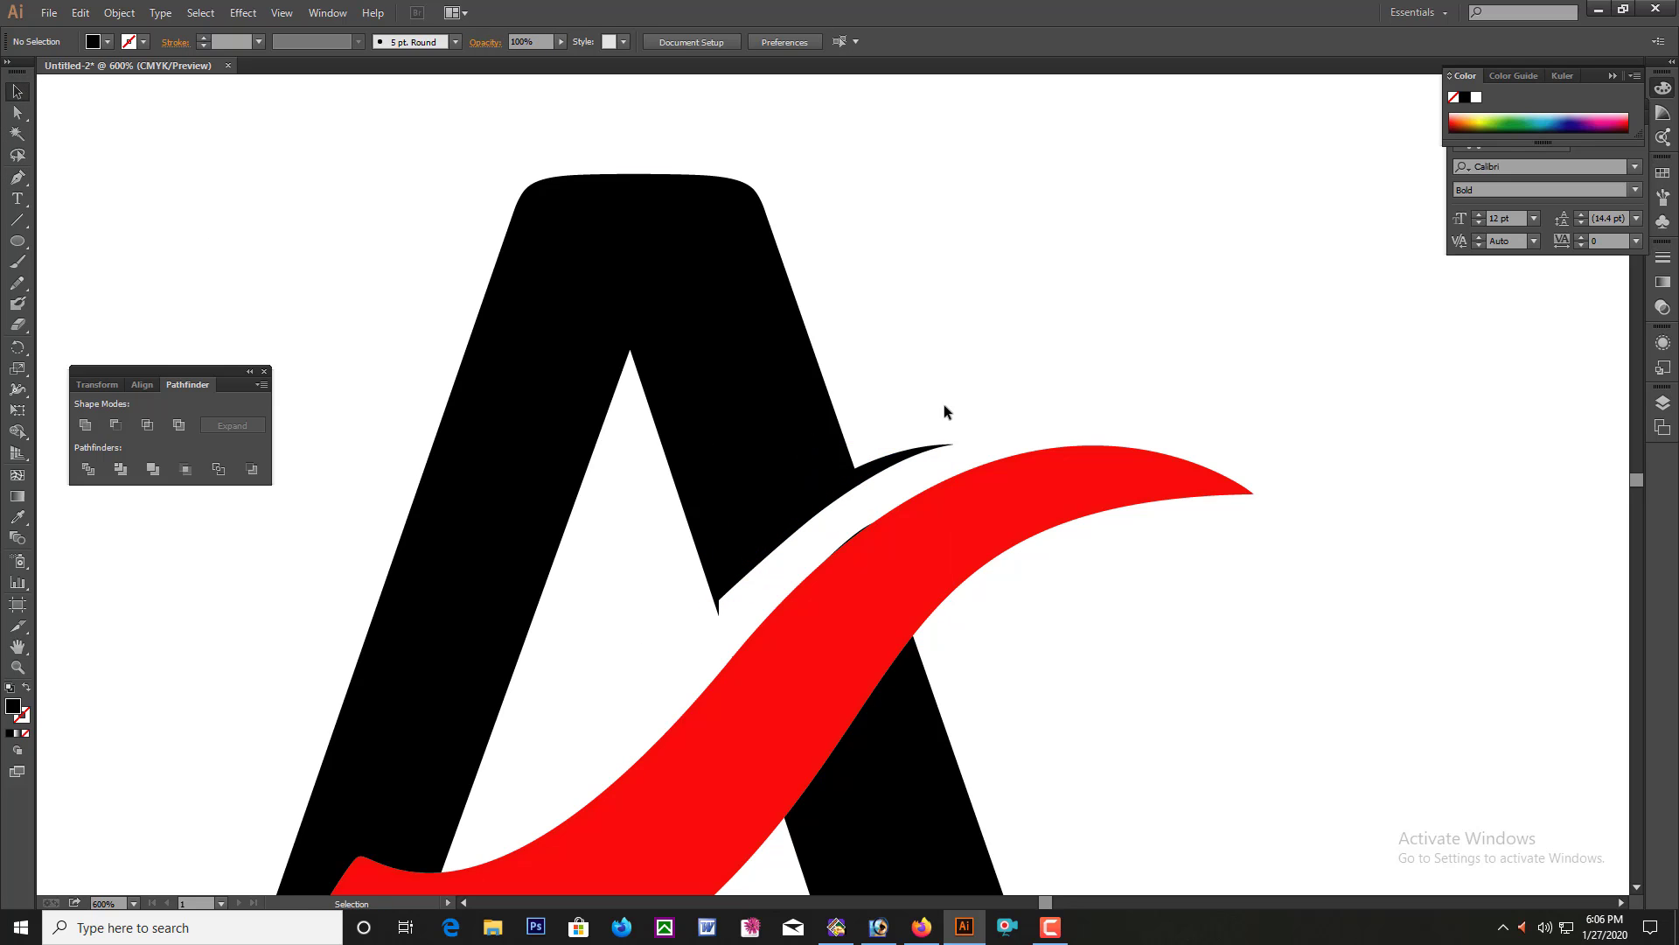
# Widen the black crescent to about 45.7 pt at its lower tip and nudge it down 1 pt.
pyautogui.click(805, 517)
pyautogui.moveTo(716, 606); pyautogui.dragTo(715, 600)
pyautogui.click(1004, 412)
pyautogui.click(872, 472)
pyautogui.press('Down')
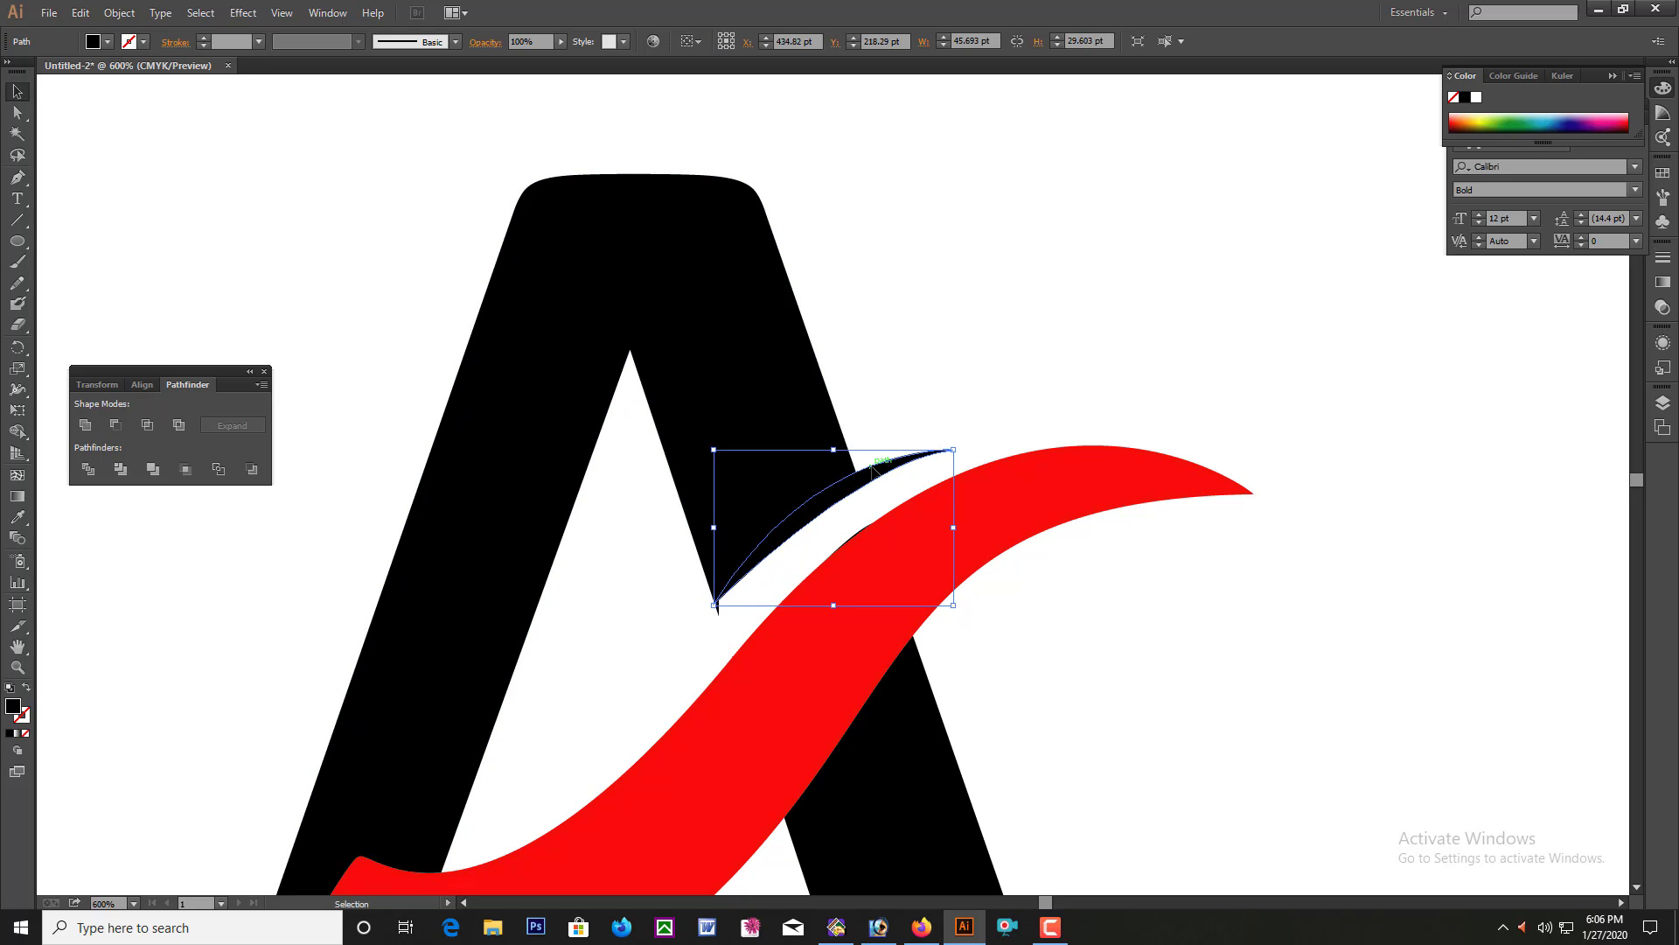
pyautogui.hotkey('ctrl', '-')
pyautogui.hotkey('ctrl', '-')
pyautogui.hotkey('ctrl', '-')
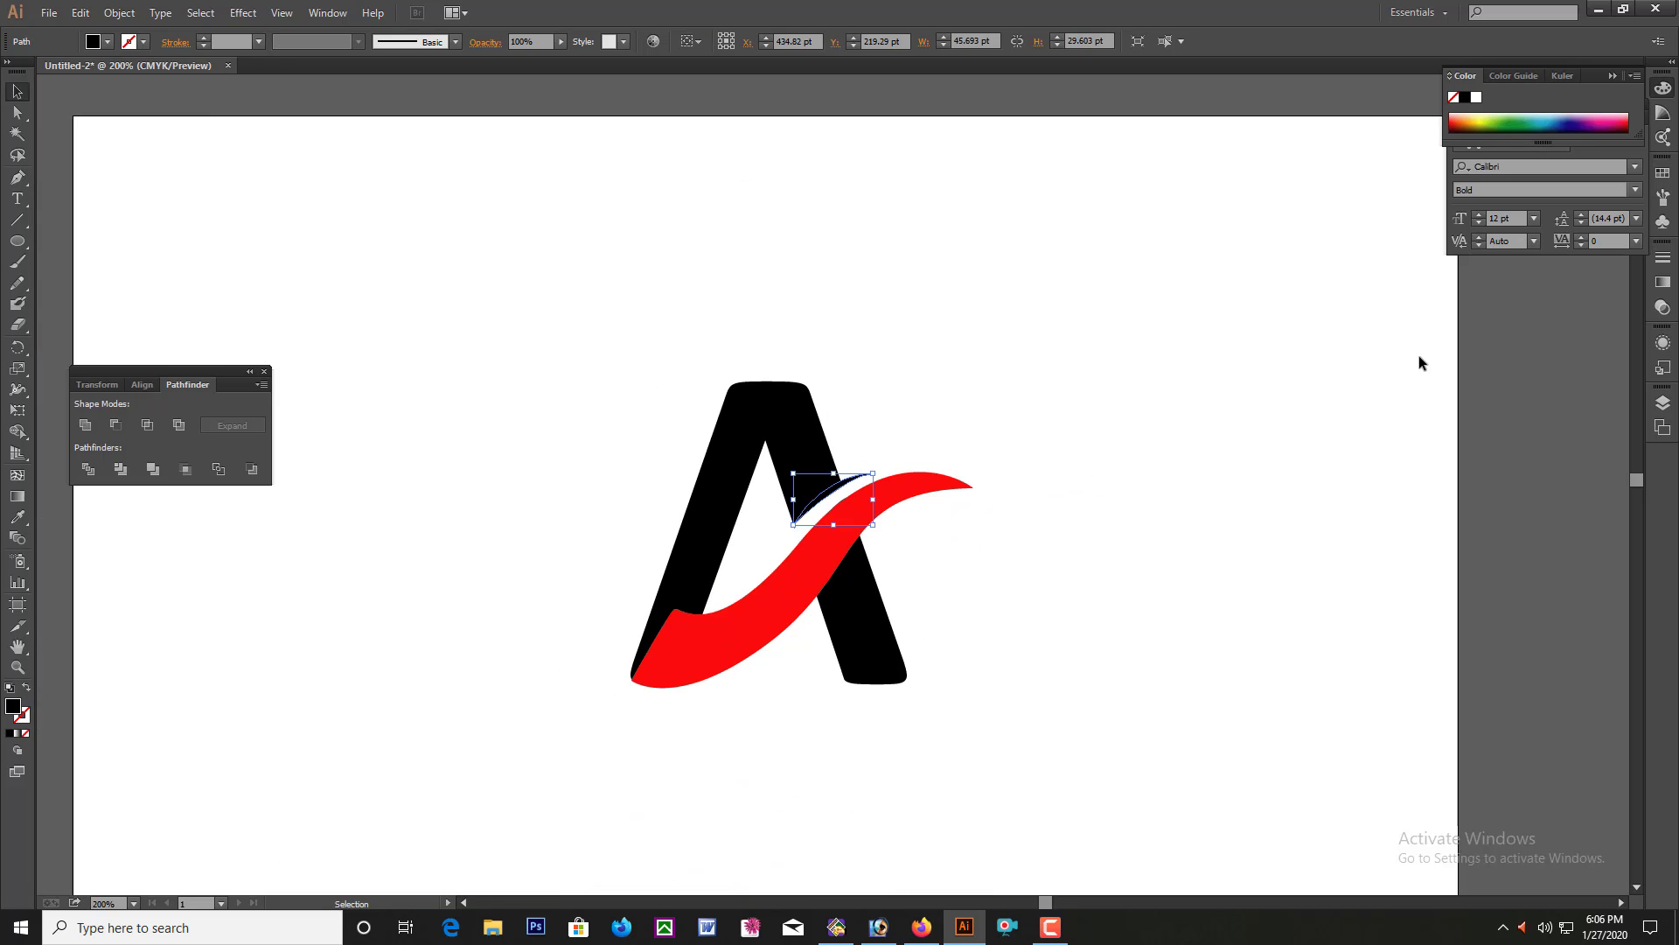
pyautogui.click(18, 112)
pyautogui.click(301, 276)
# Draw a closed Pen shape about 25 by 34 pt along the swoosh's lower edge inside the right leg, with its outer side curving into the leg.
pyautogui.moveTo(546, 312); pyautogui.dragTo(918, 679)
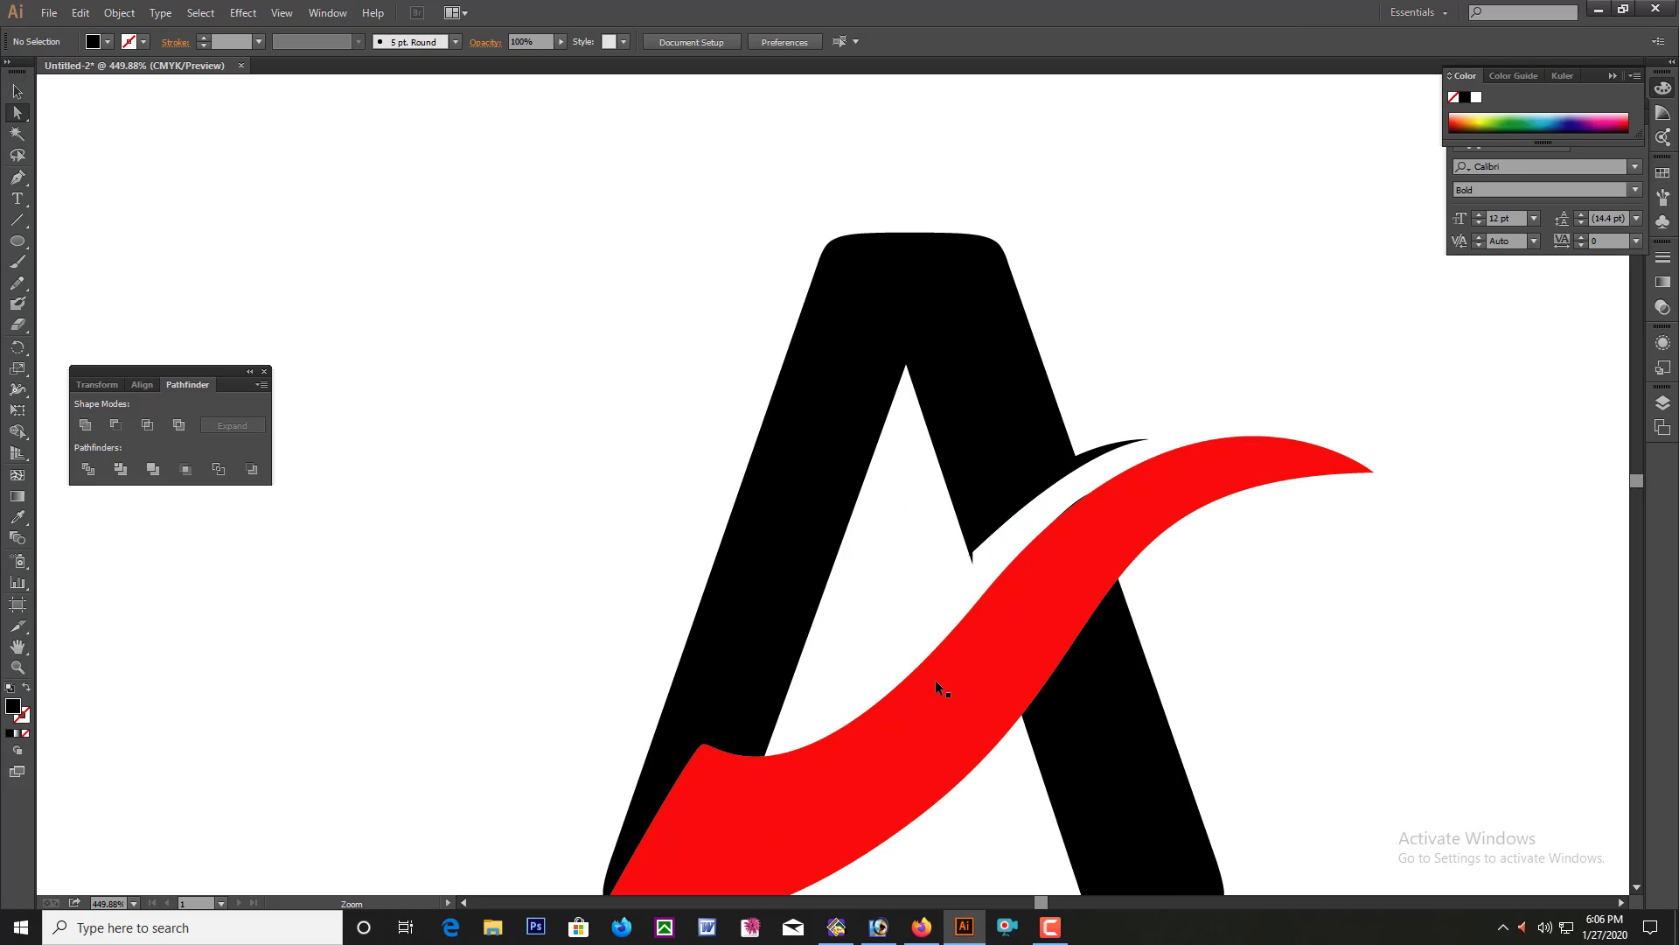
pyautogui.moveTo(1055, 592); pyautogui.dragTo(1159, 732)
pyautogui.hotkey('ctrl', '-')
pyautogui.hotkey('ctrl', '-')
pyautogui.hotkey('ctrl', '-')
pyautogui.hotkey('ctrl', '-')
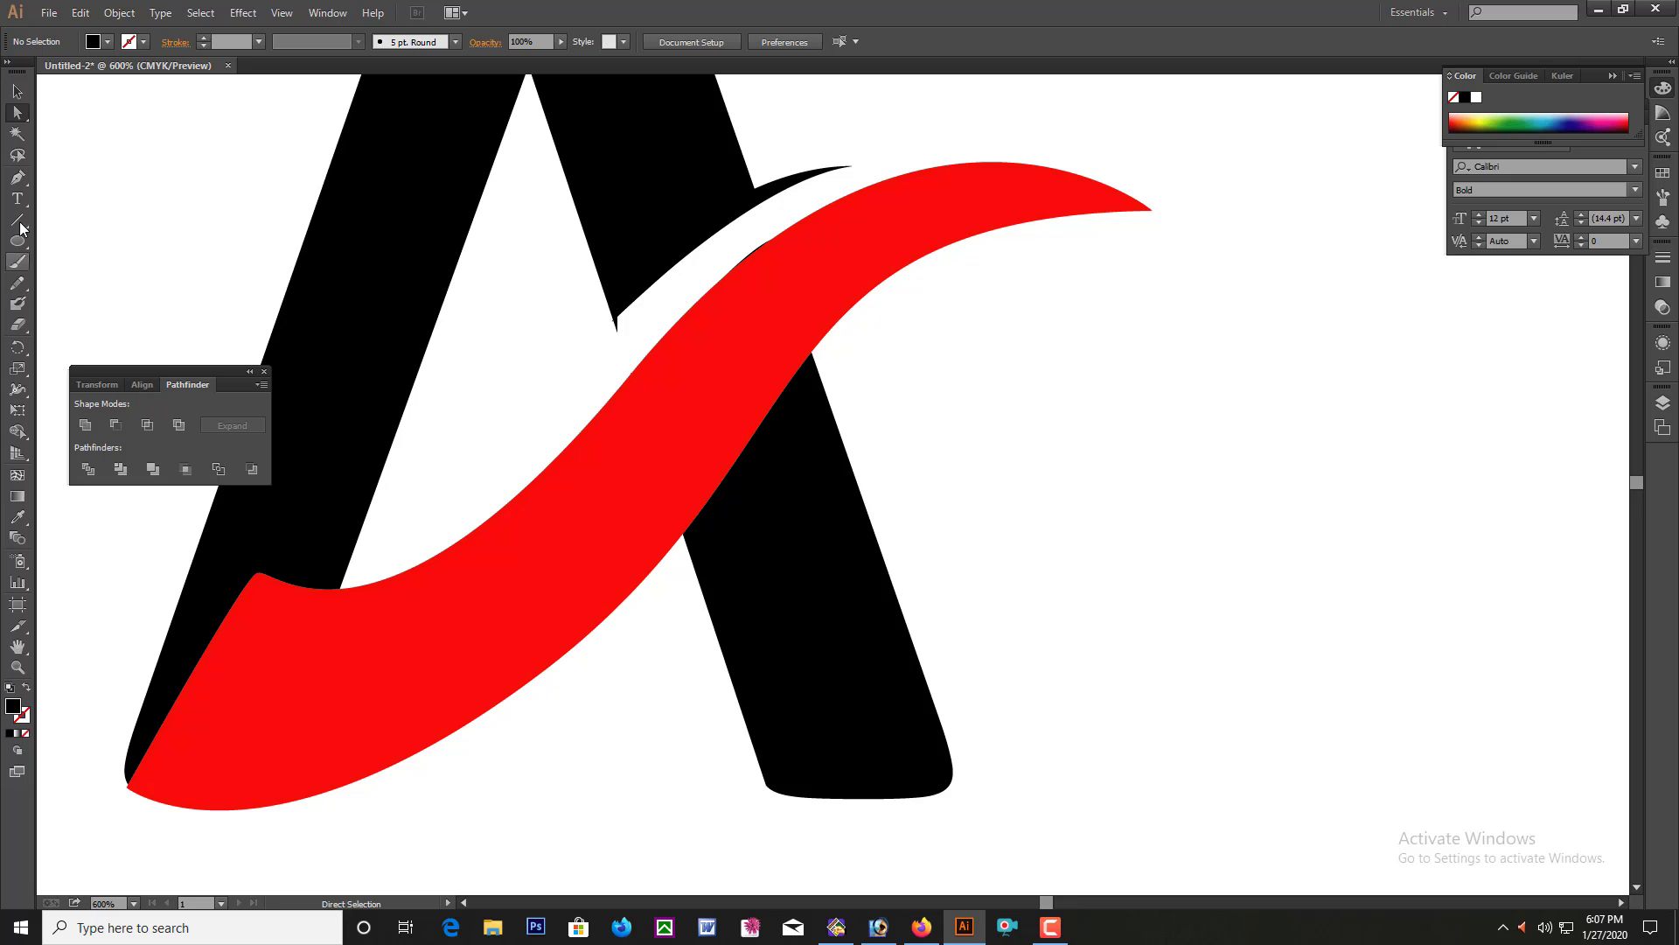
pyautogui.click(685, 536)
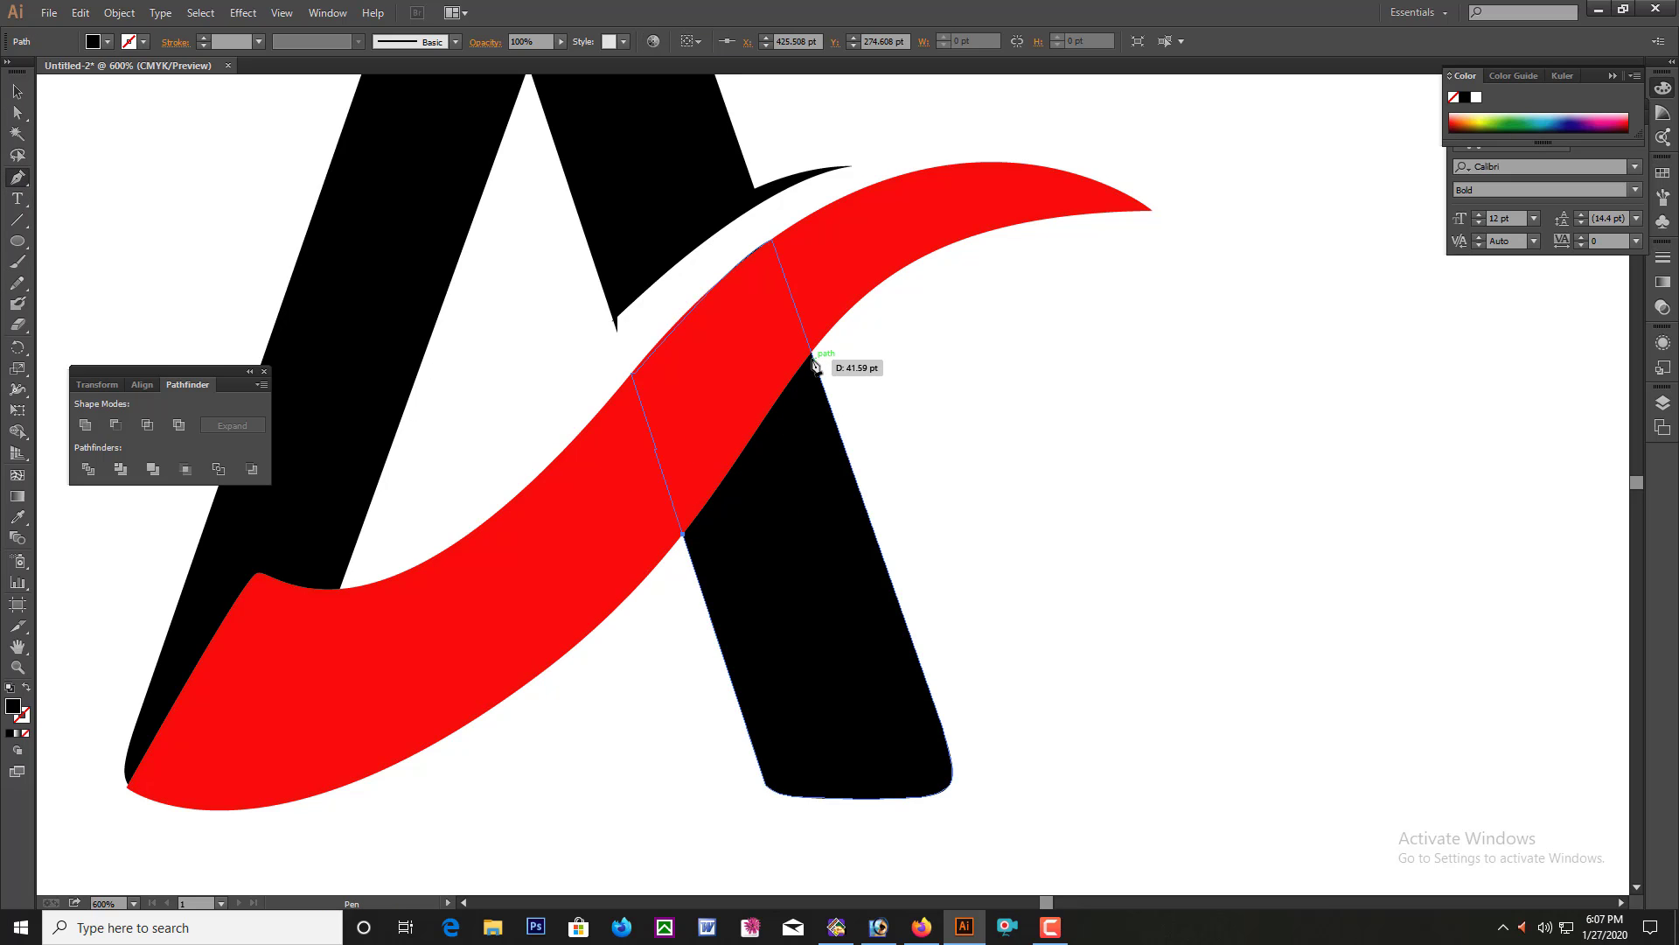
pyautogui.moveTo(814, 353); pyautogui.dragTo(831, 337)
pyautogui.click(813, 353)
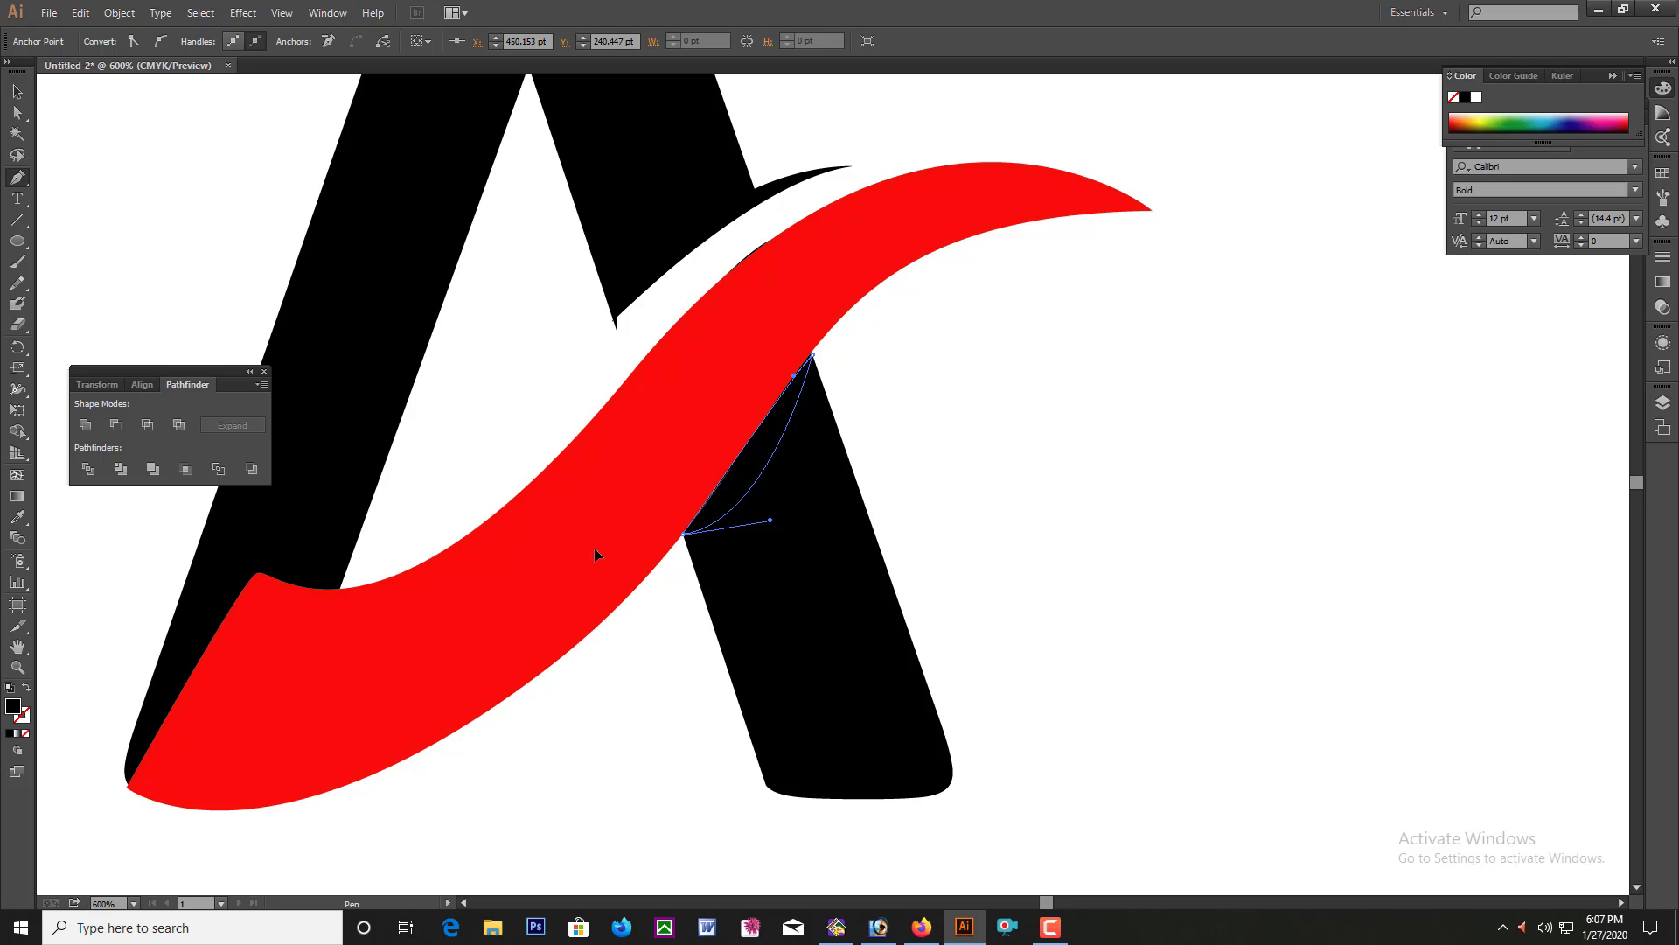
pyautogui.moveTo(538, 595); pyautogui.dragTo(539, 597)
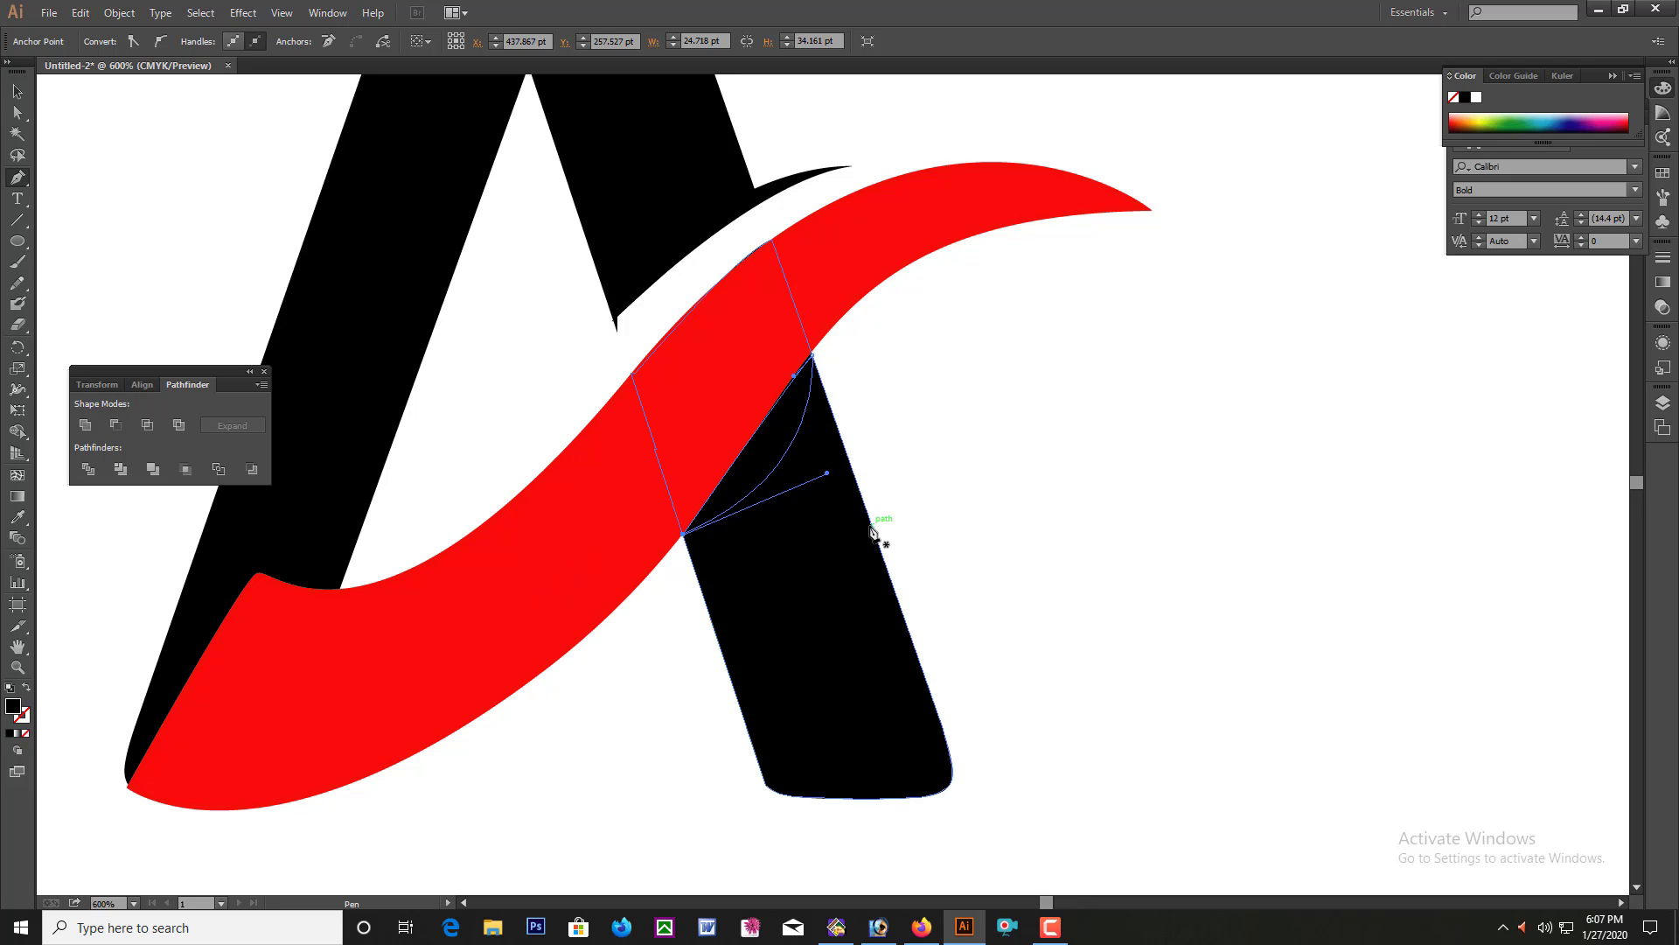
# Try to subtract the curved shape below the swoosh from the A using Minus Front, and undo the subtraction.
pyautogui.click(18, 92)
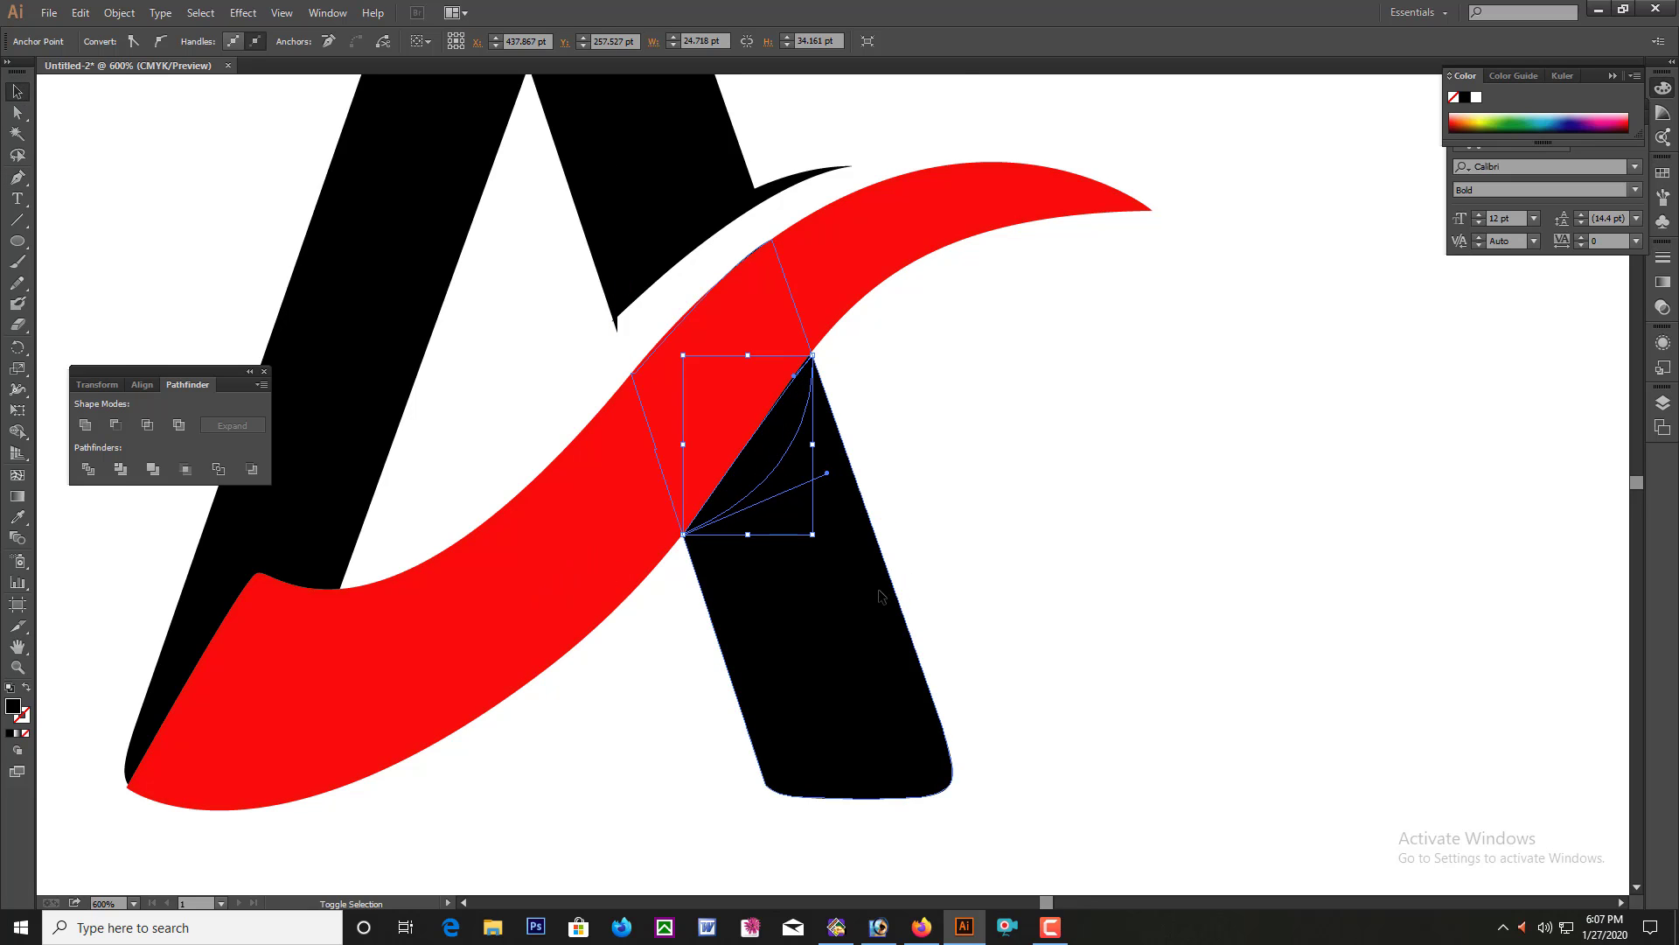
pyautogui.keyDown('shift'); pyautogui.click(877, 592); pyautogui.keyUp('shift')
pyautogui.click(115, 425)
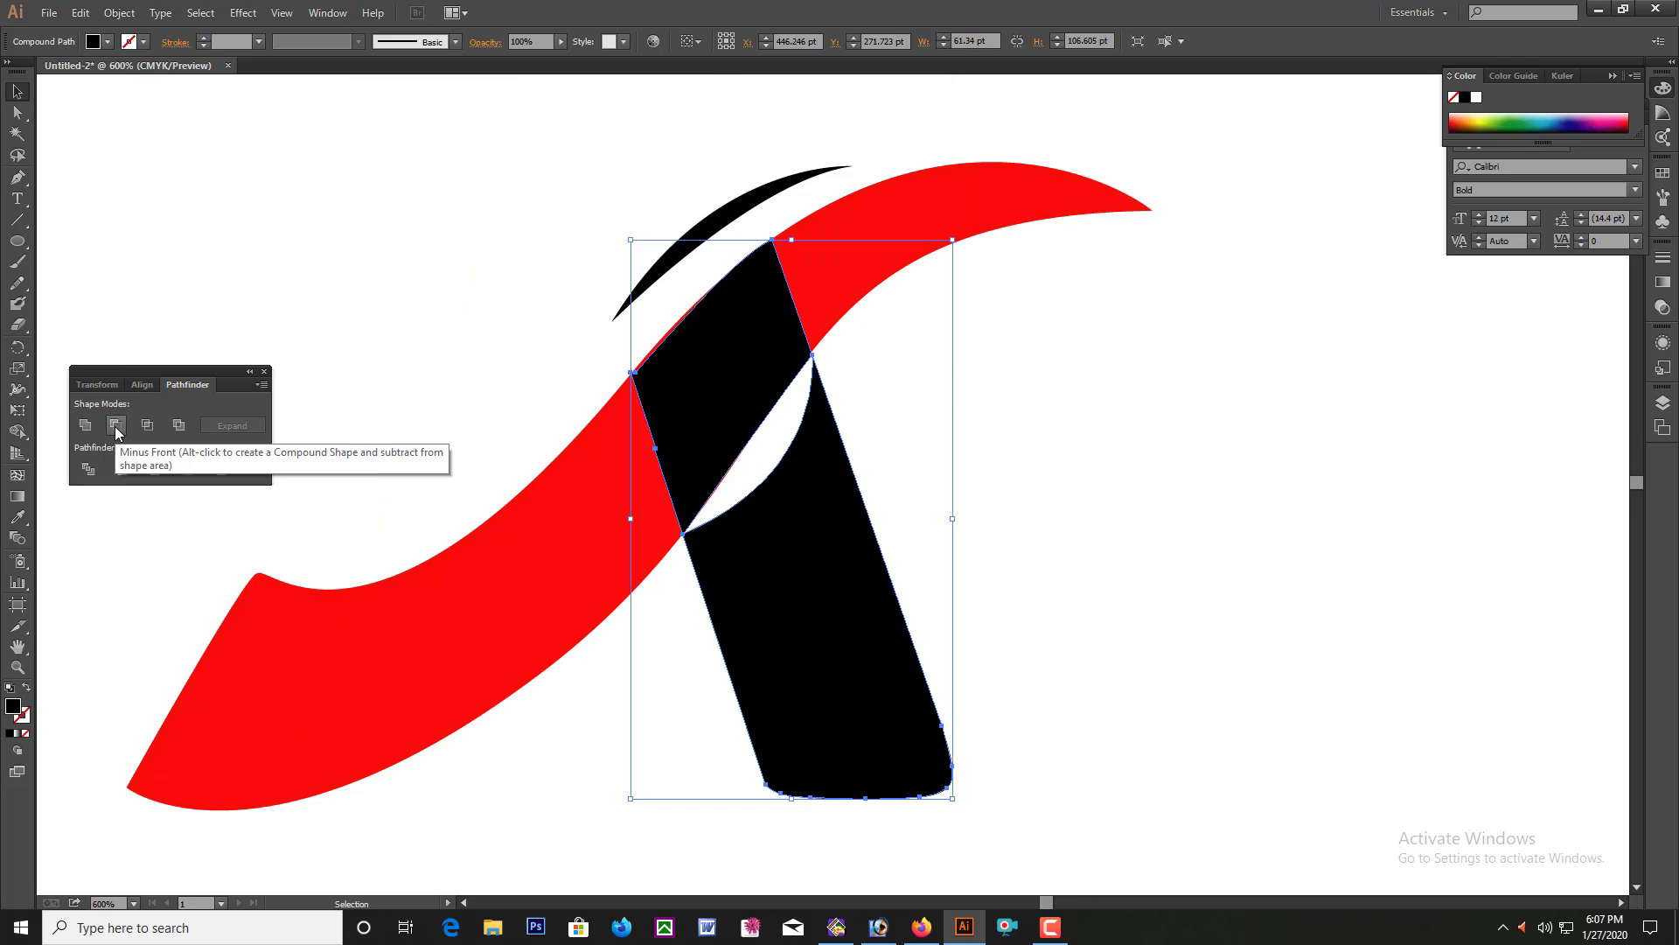
pyautogui.hotkey('ctrl', 'z')
pyautogui.click(1134, 440)
pyautogui.click(767, 461)
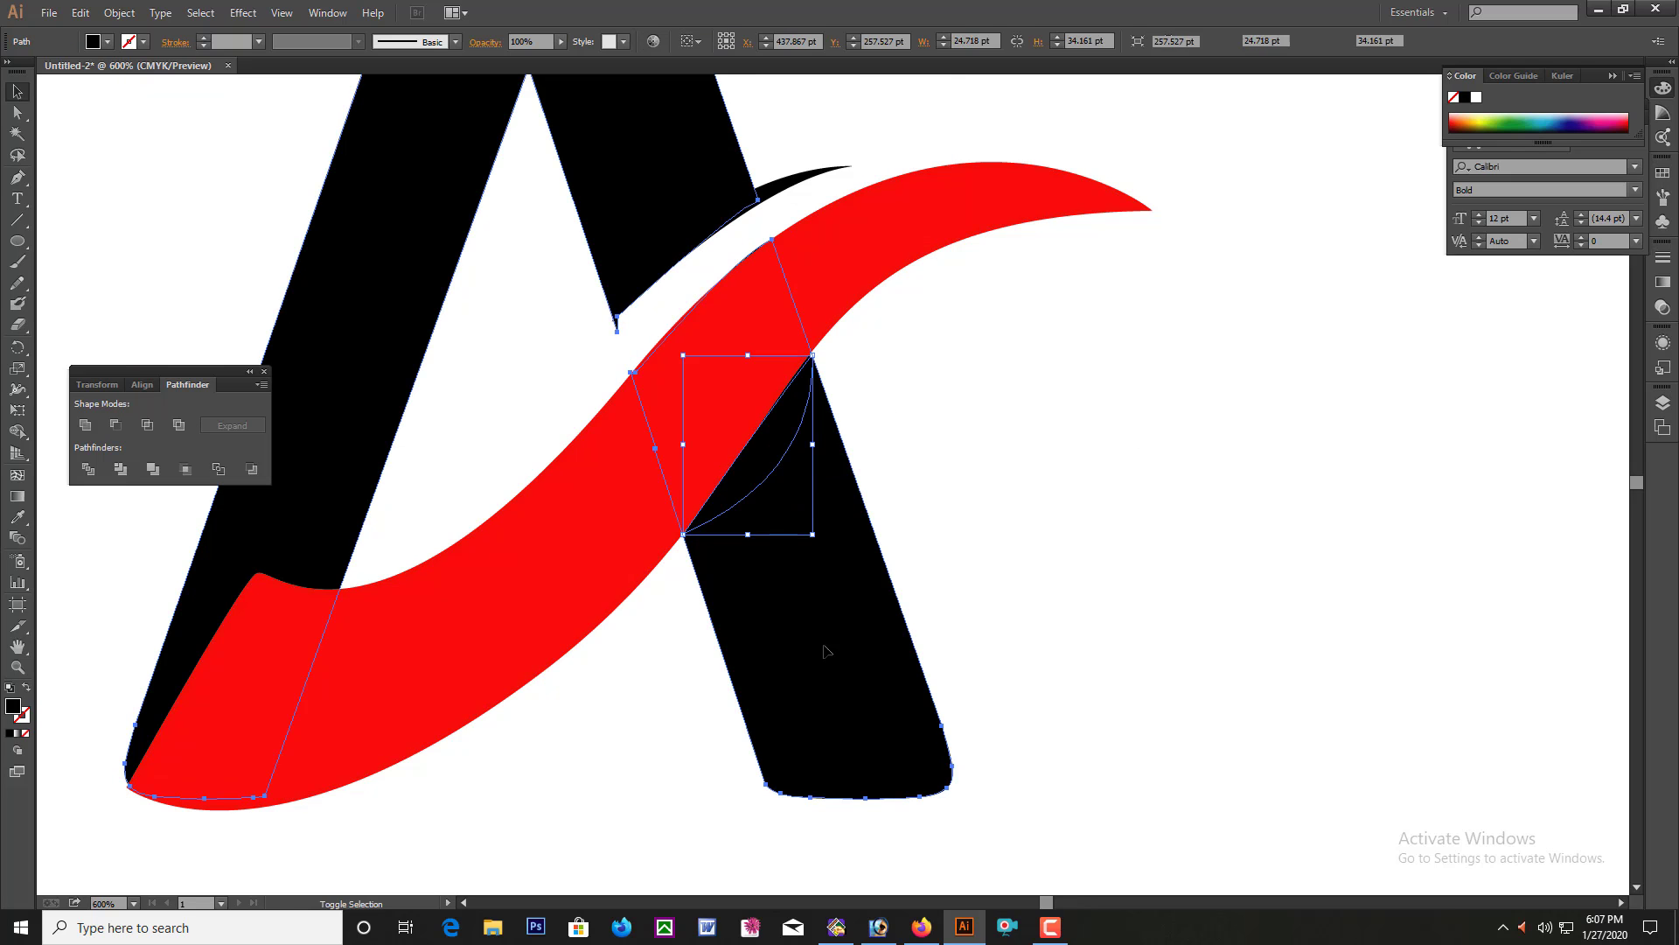
pyautogui.keyDown('shift'); pyautogui.click(878, 592); pyautogui.keyUp('shift')
pyautogui.click(115, 425)
pyautogui.hotkey('ctrl', 'z')
pyautogui.click(927, 488)
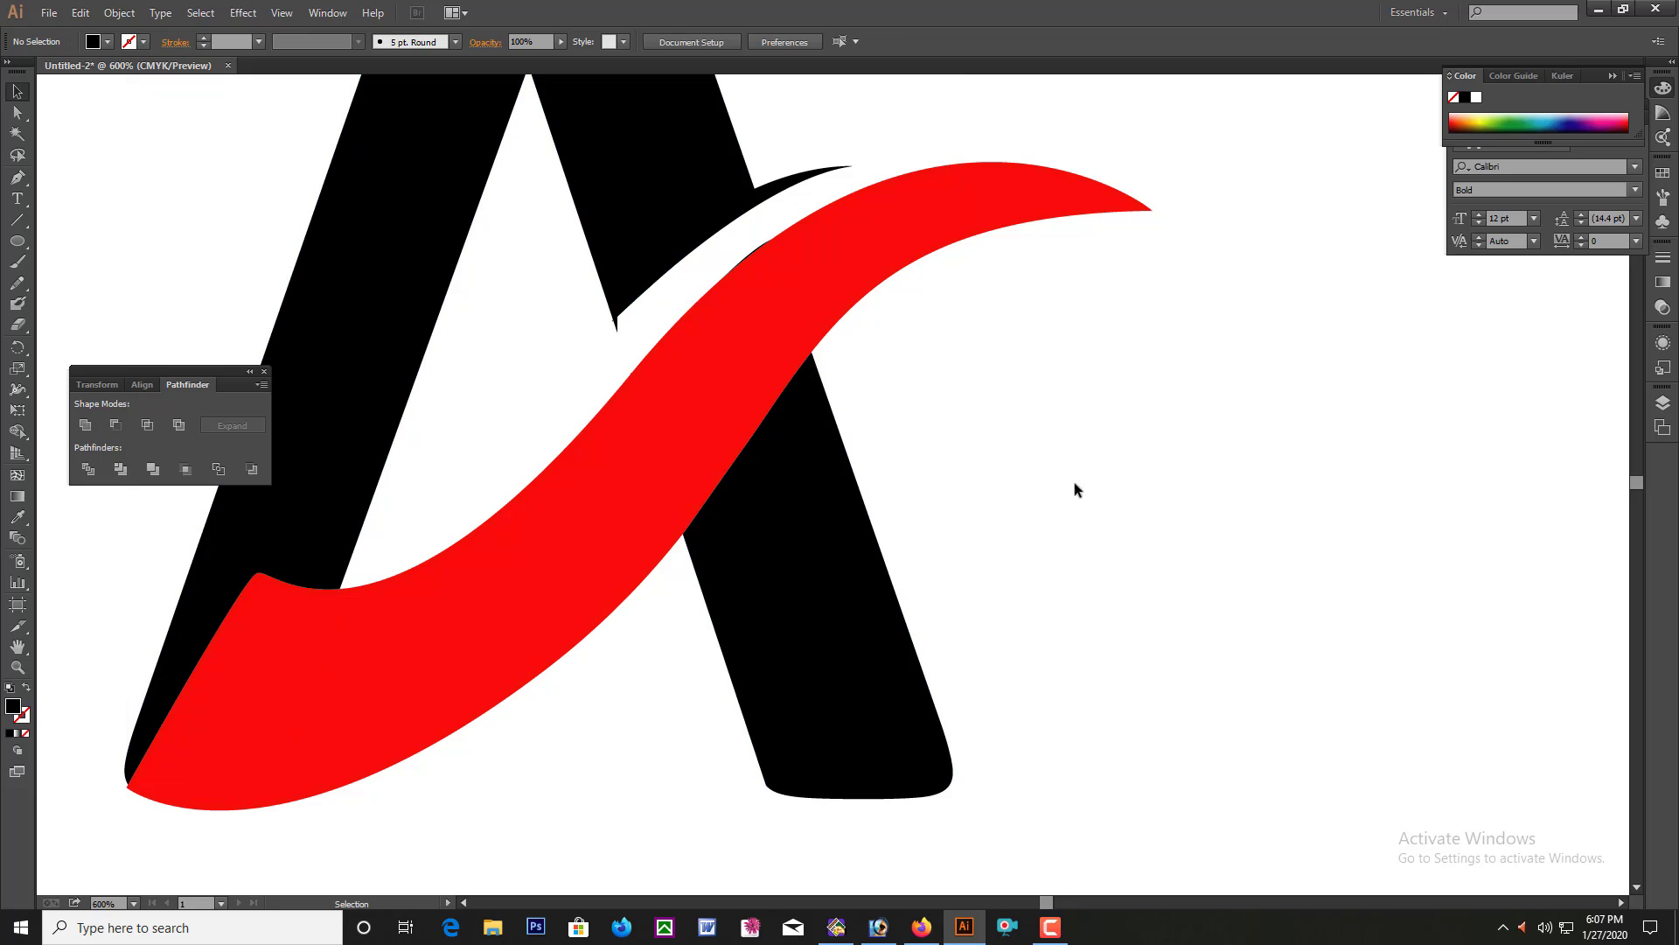
pyautogui.click(768, 461)
pyautogui.keyDown('shift'); pyautogui.click(881, 602); pyautogui.keyUp('shift')
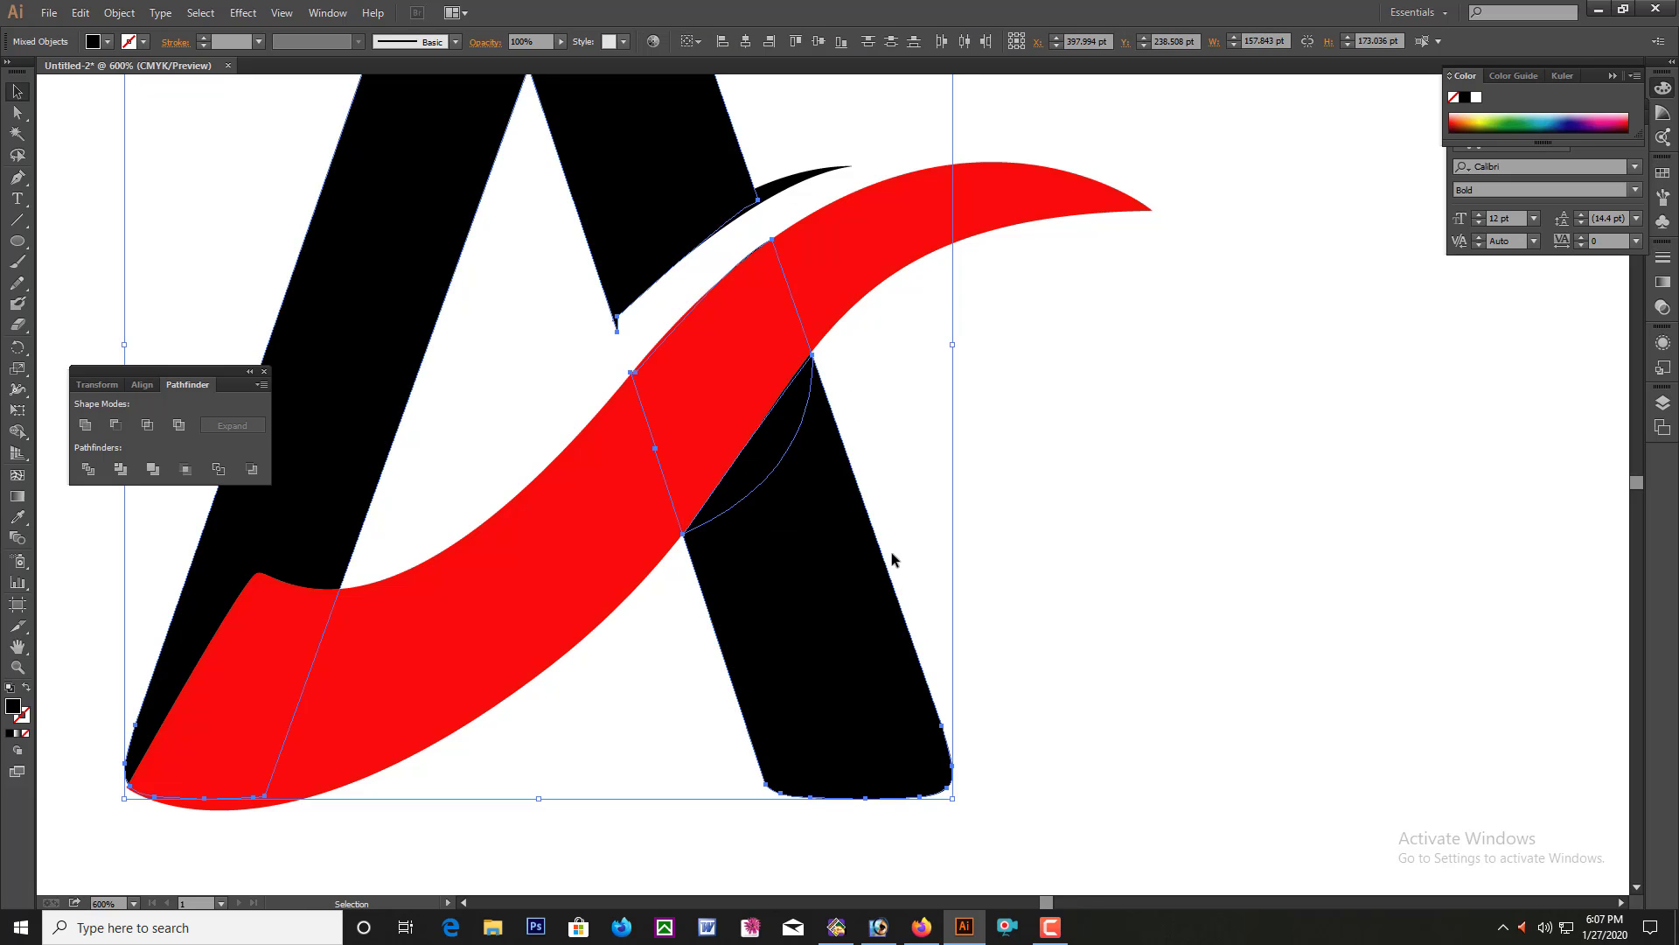
pyautogui.click(892, 553)
pyautogui.click(772, 463)
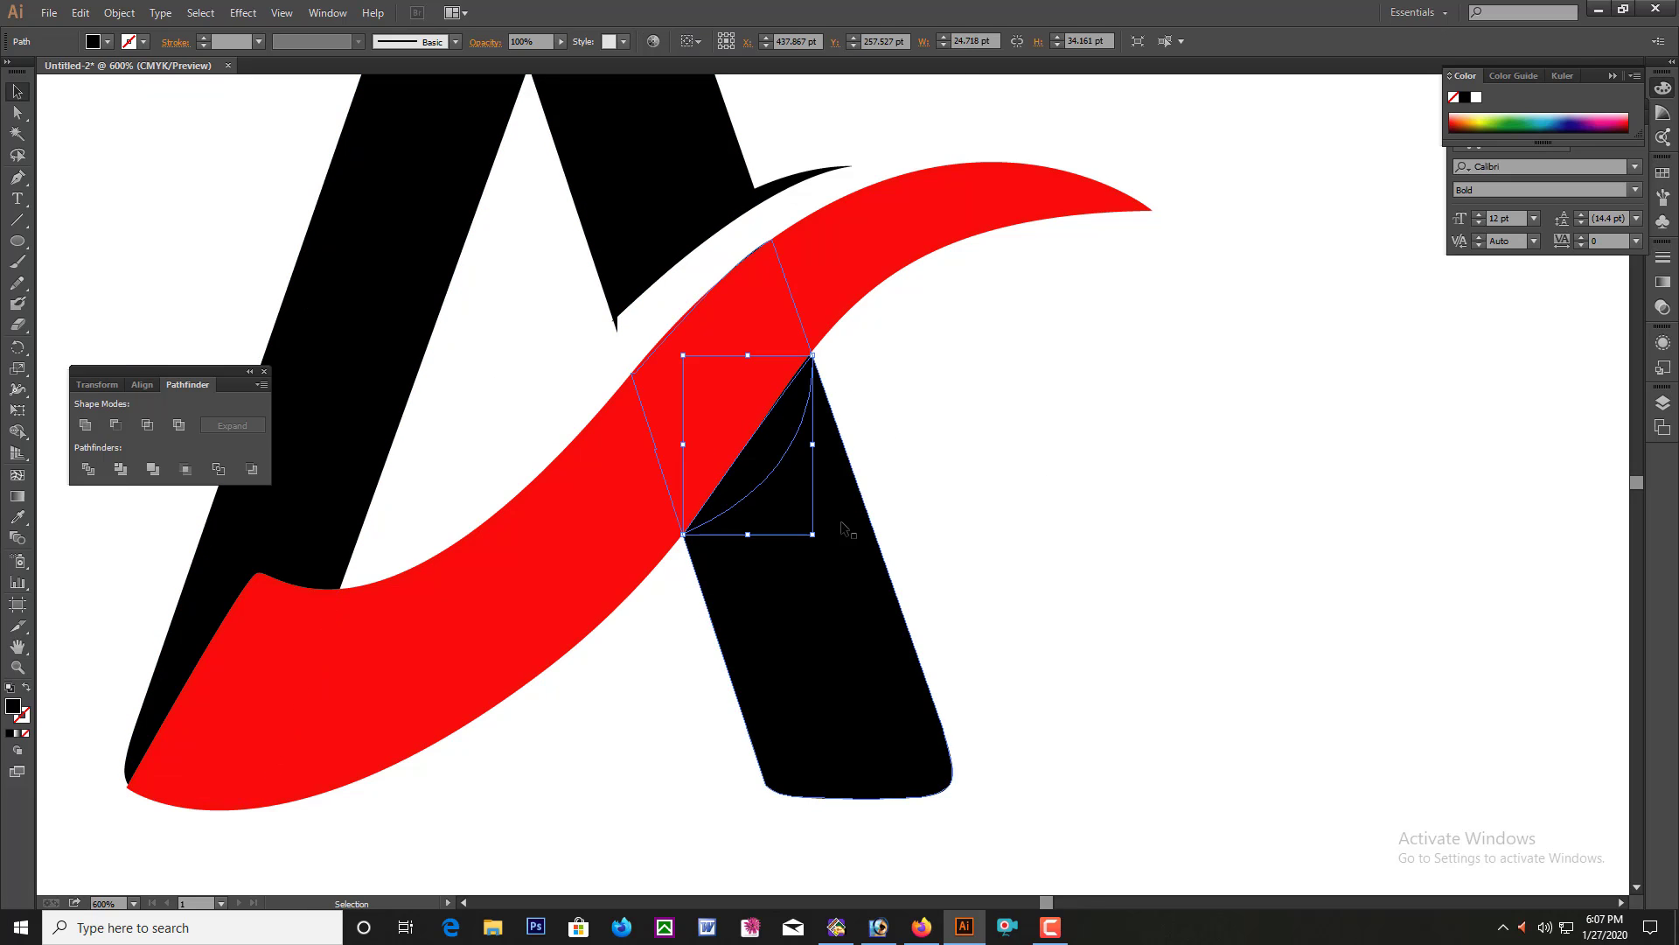
pyautogui.rightClick(834, 537)
pyautogui.click(892, 533)
pyautogui.click(803, 422)
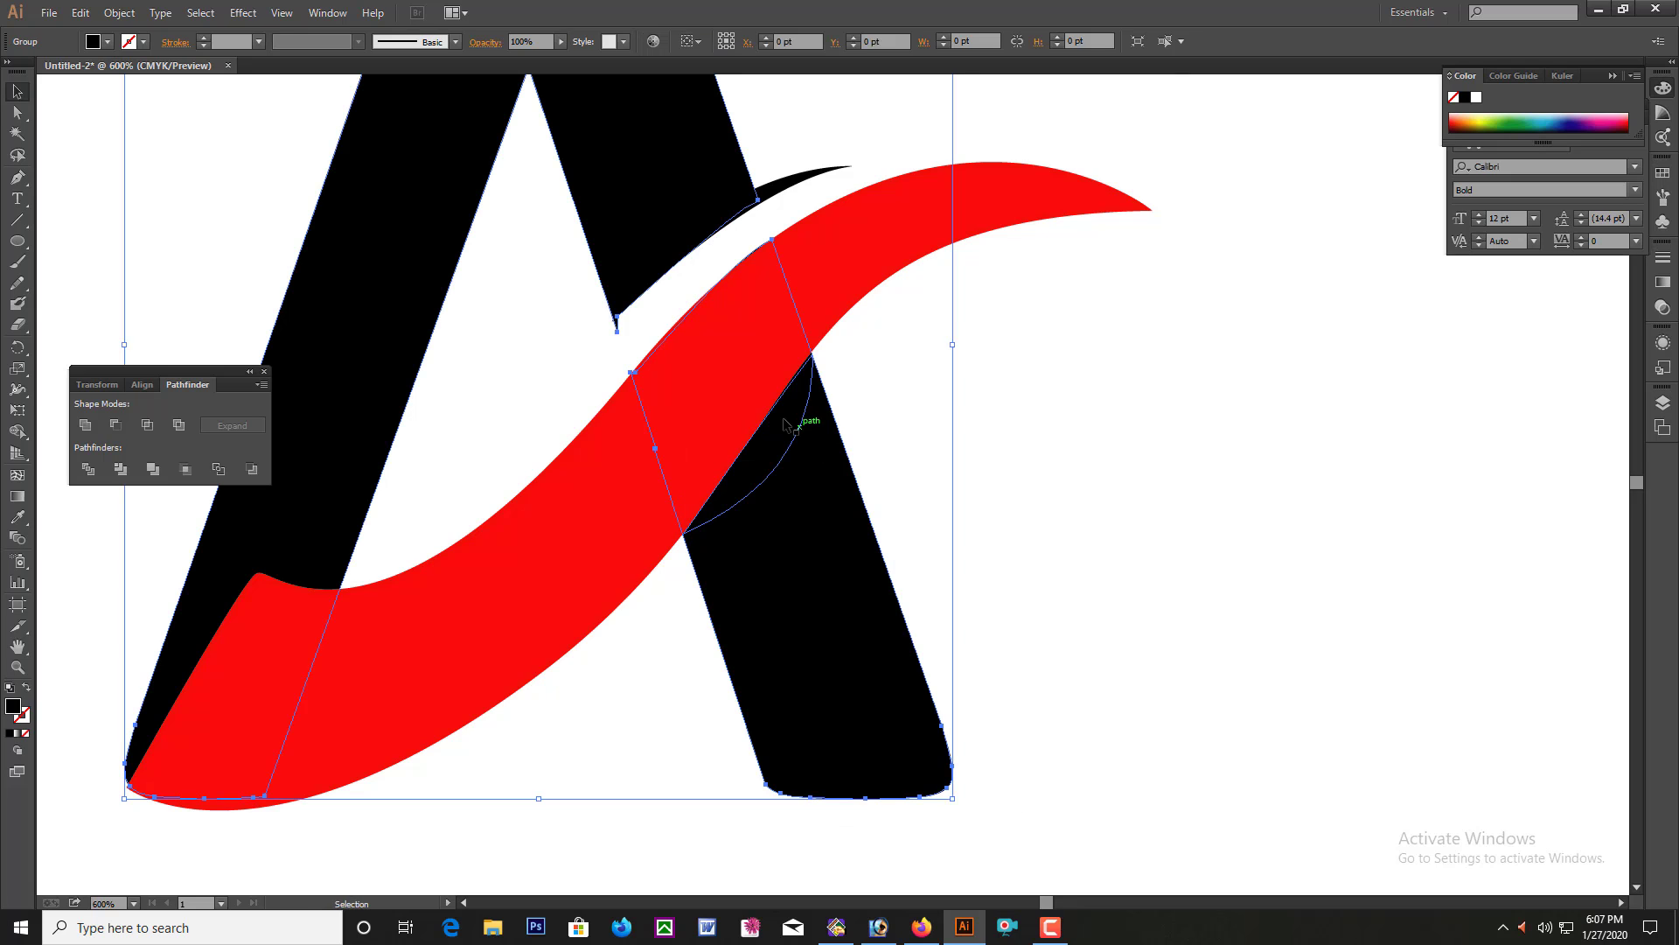
# Fill the curved shape below the swoosh on the right leg with white.
pyautogui.click(796, 423)
pyautogui.click(90, 42)
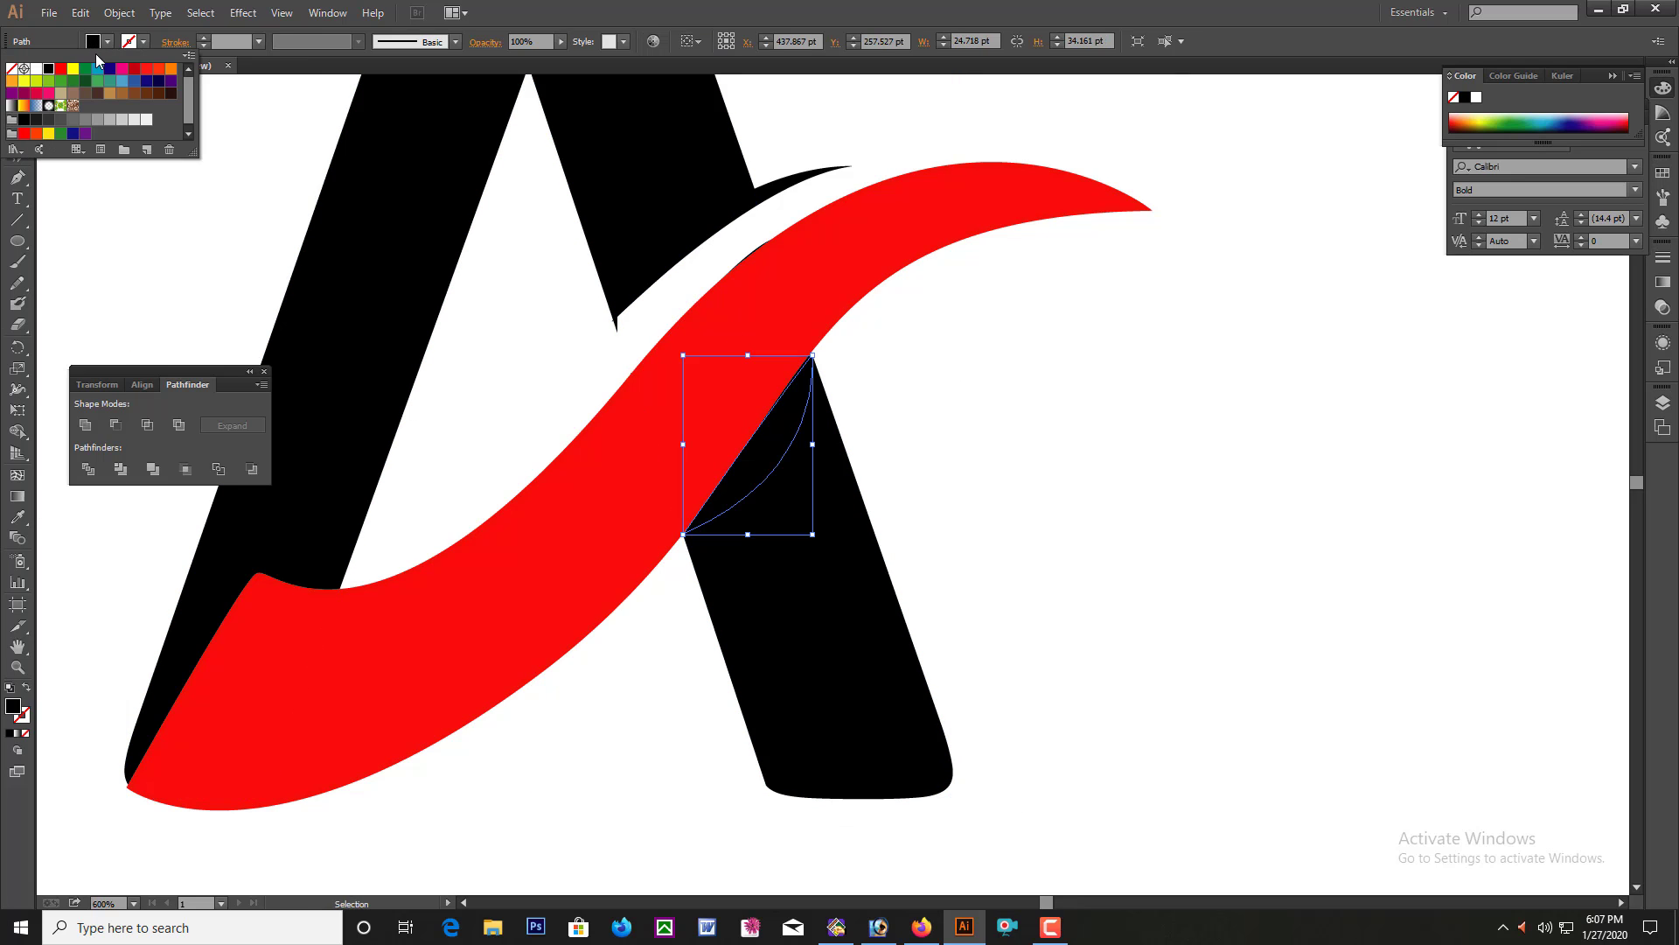
pyautogui.click(36, 69)
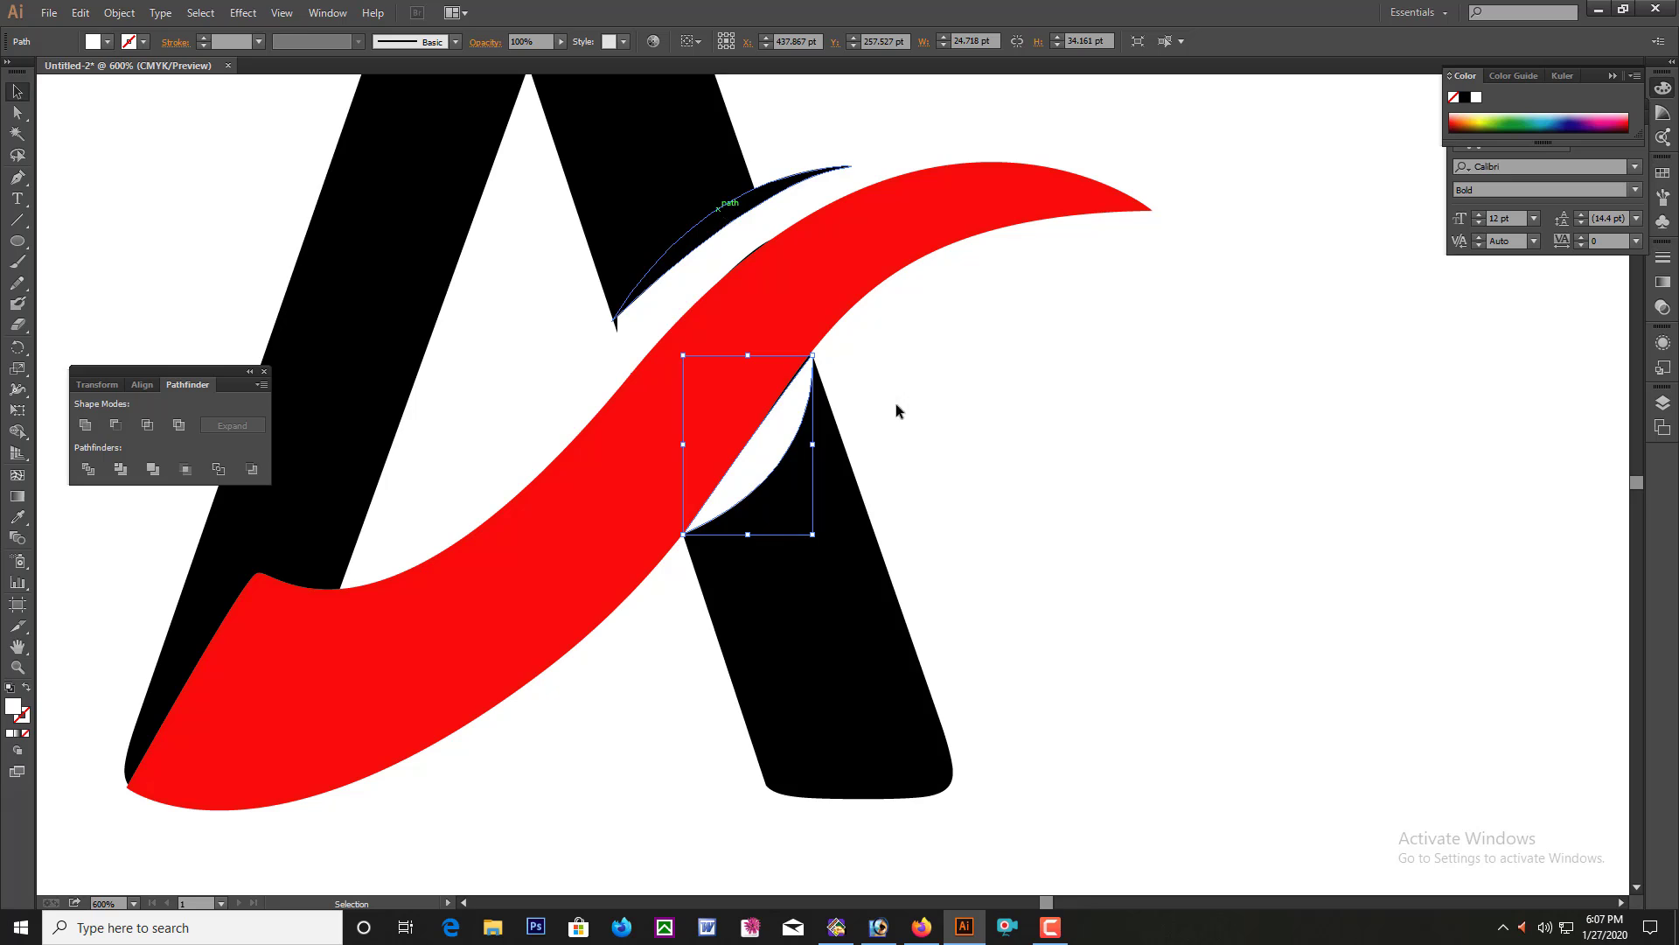
# Nudge the white curved shape up 1 pt against the swoosh's lower edge.
pyautogui.hotkey('ctrl', '-')
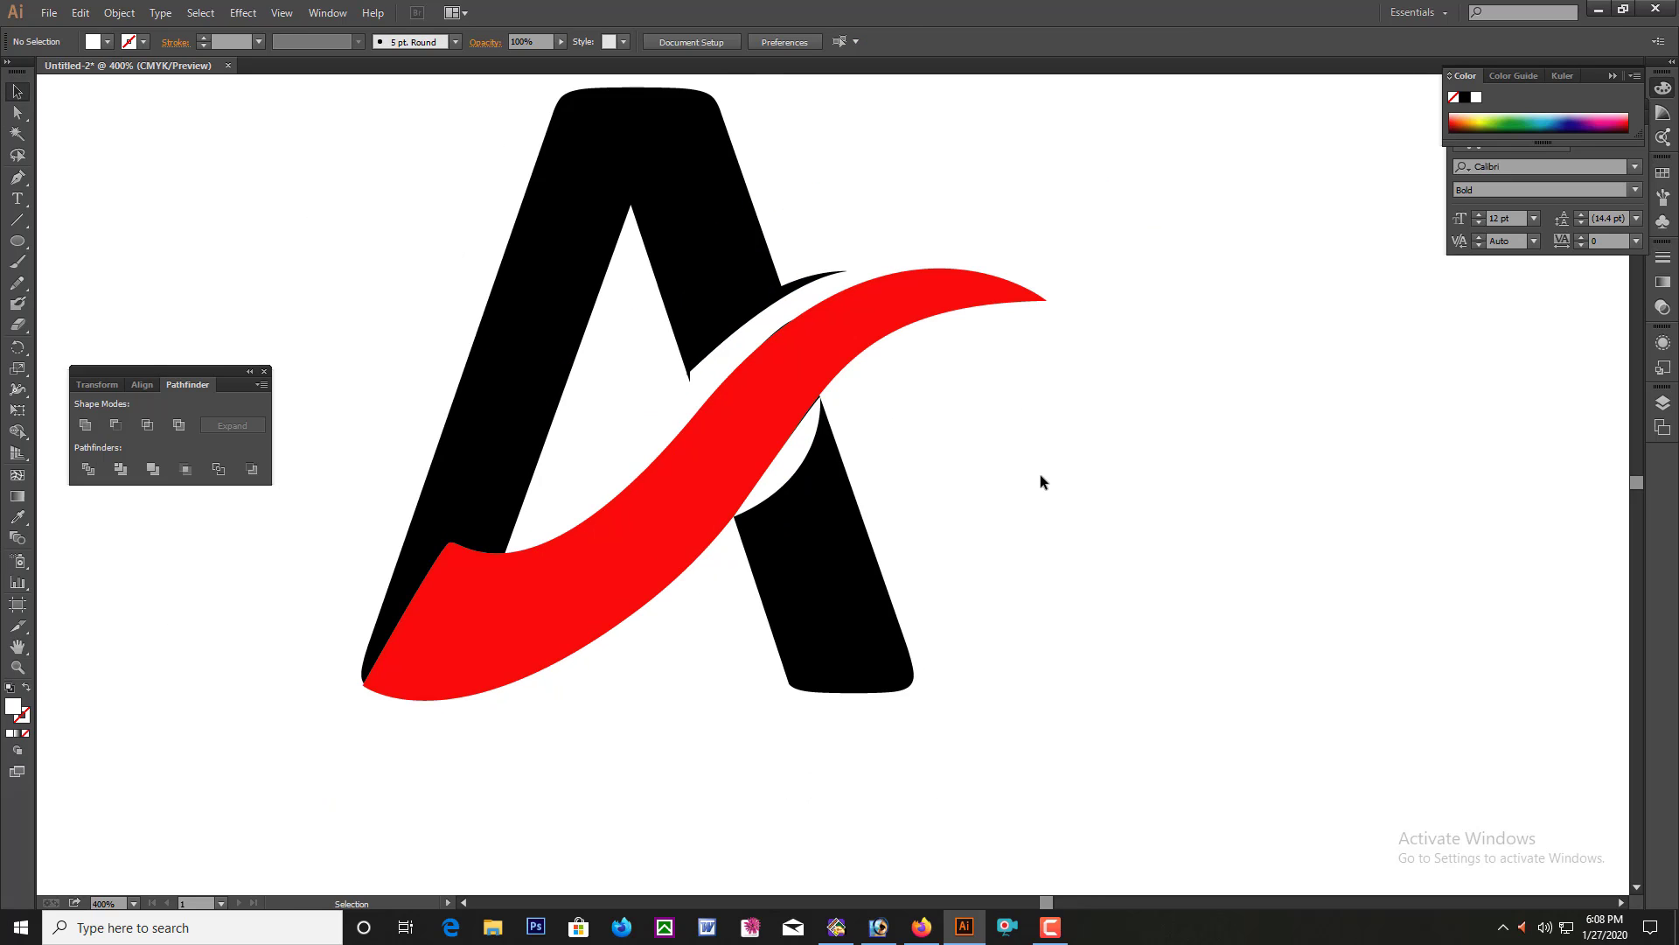
pyautogui.press('Up')
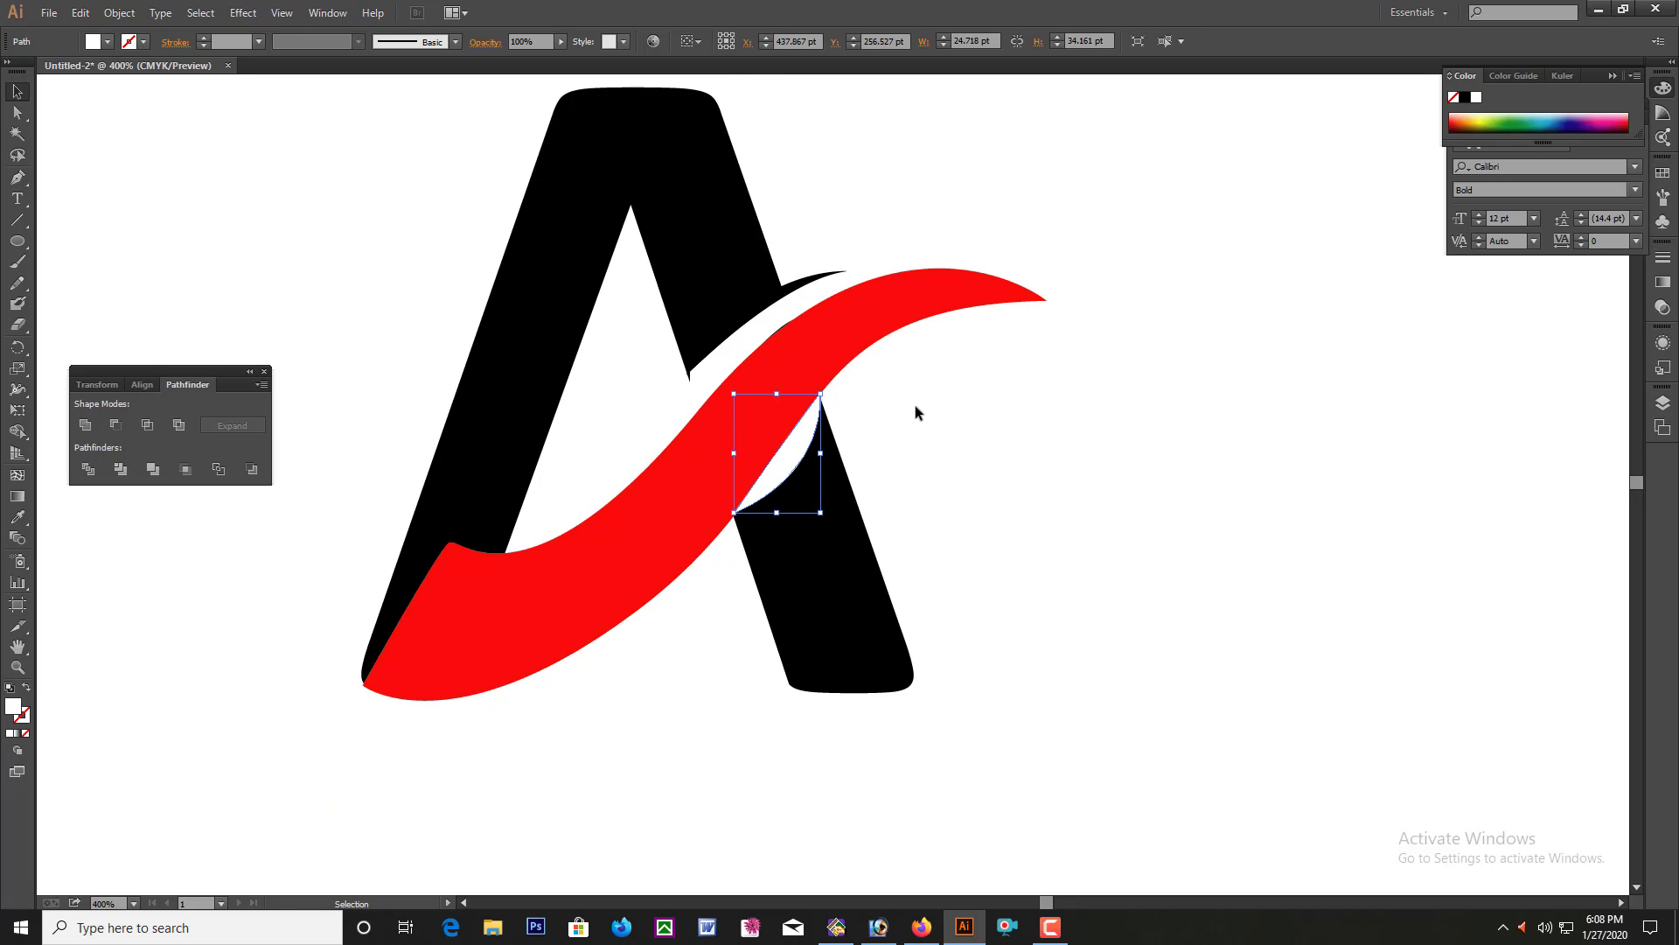
pyautogui.press('Down')
pyautogui.press('Up')
pyautogui.click(1114, 574)
# Stretch the white shape's lower corner slightly downward to the point where the swoosh meets the right leg's inner edge.
pyautogui.moveTo(912, 679); pyautogui.dragTo(912, 679)
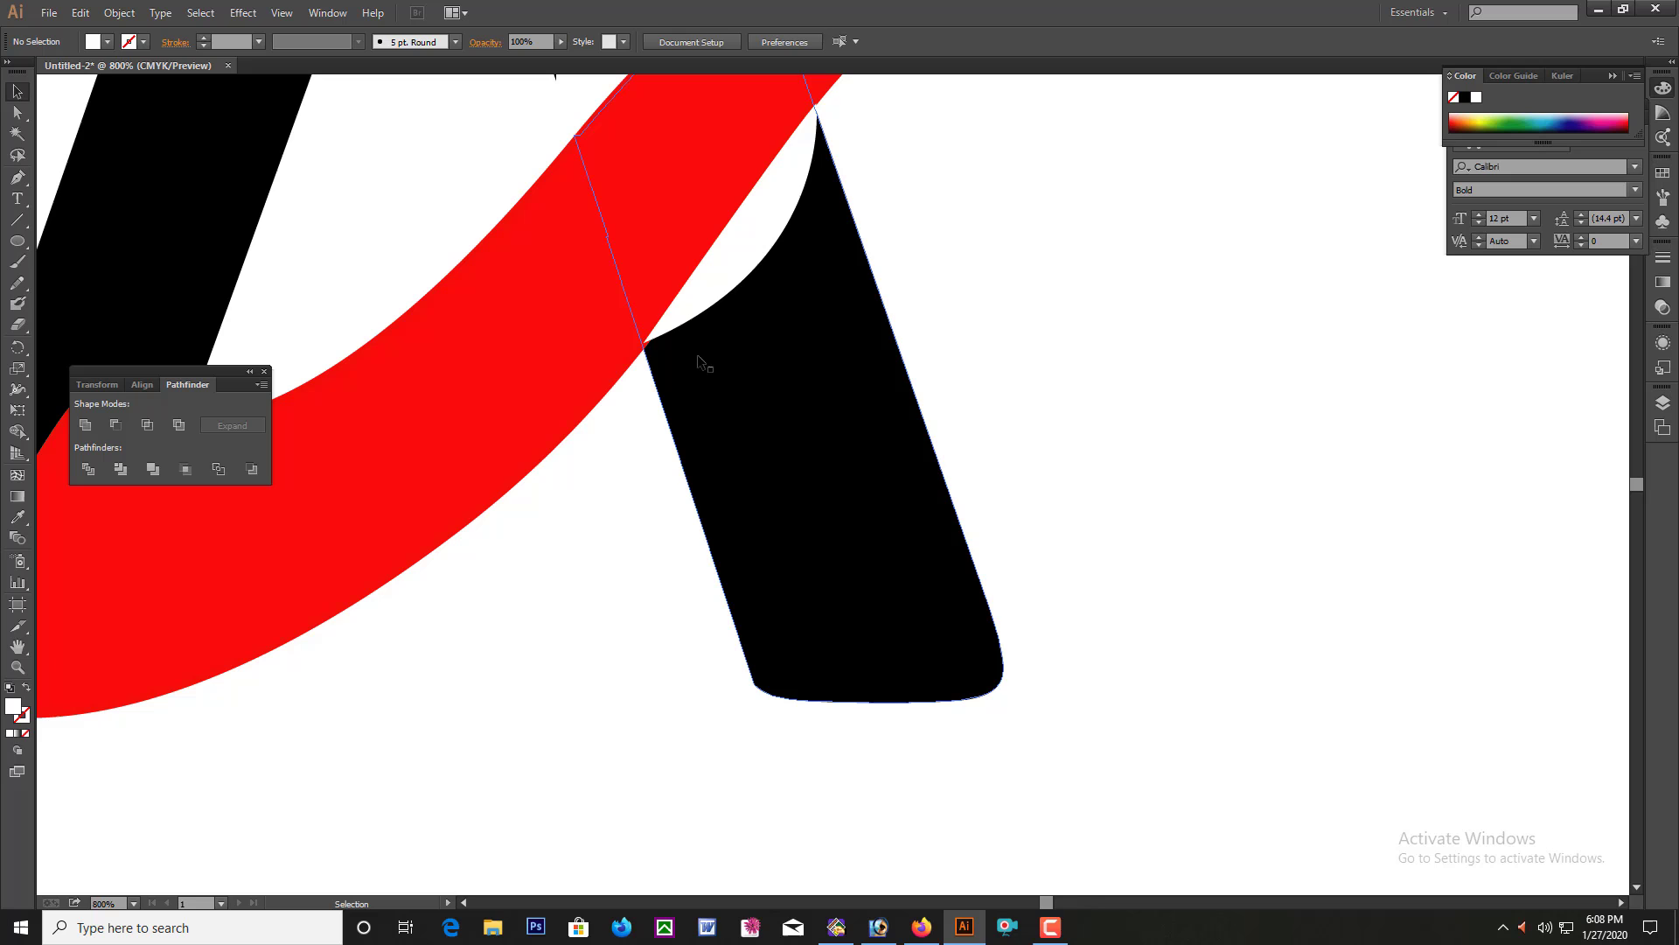
pyautogui.click(643, 341)
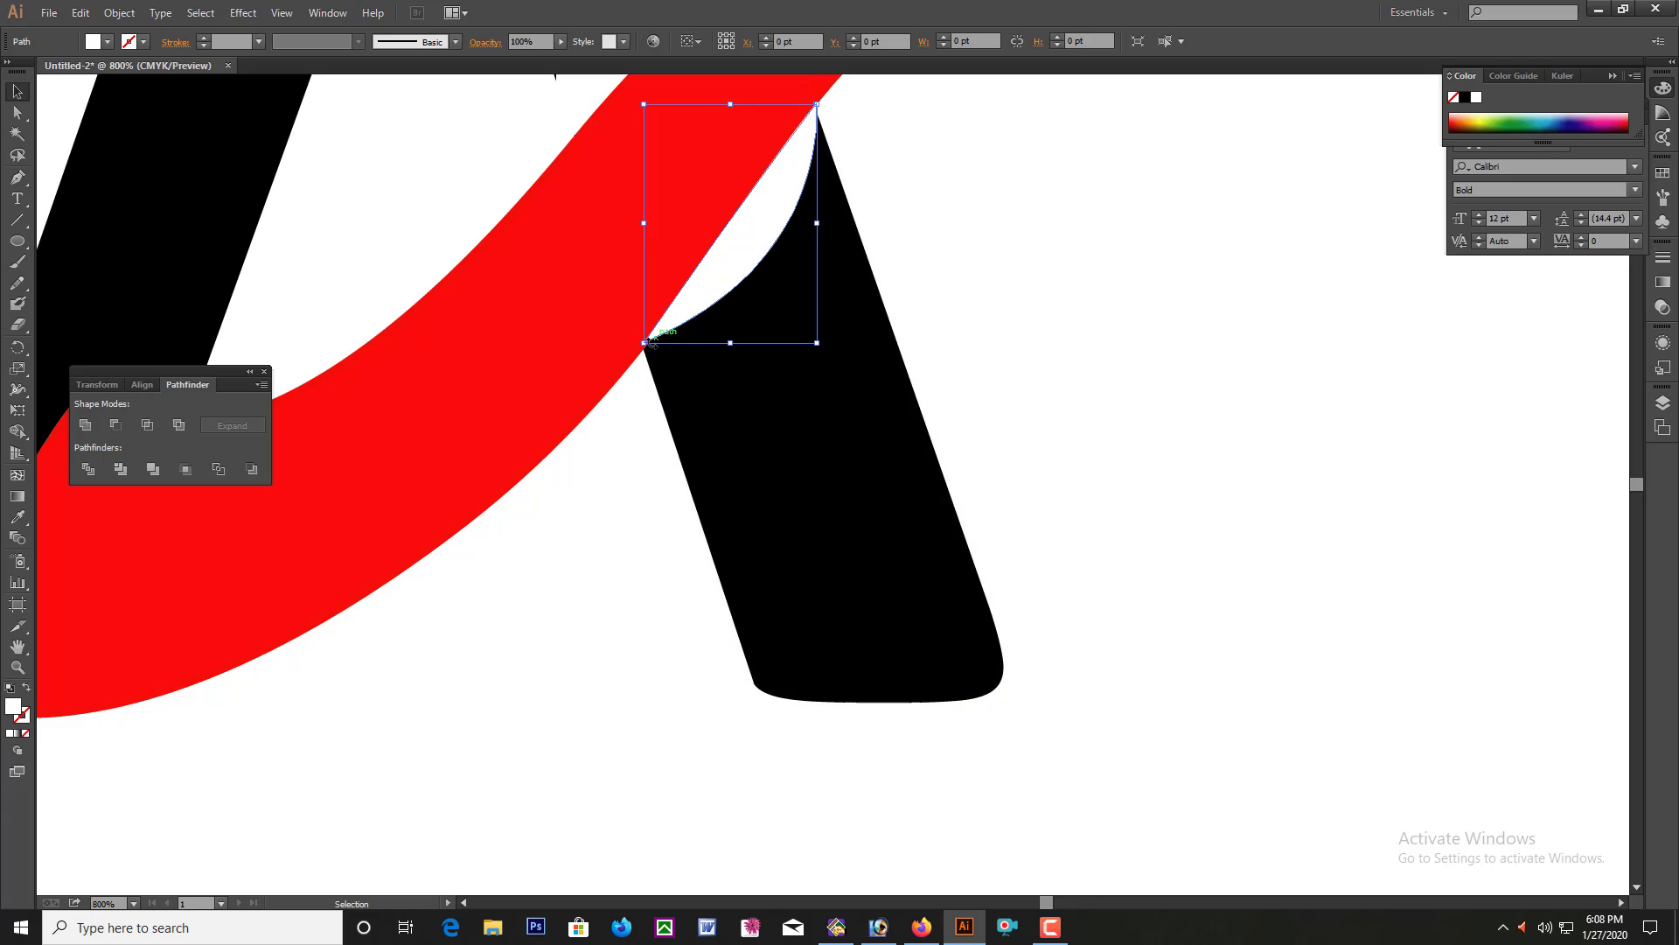
pyautogui.moveTo(643, 341); pyautogui.dragTo(645, 347)
pyautogui.click(1151, 350)
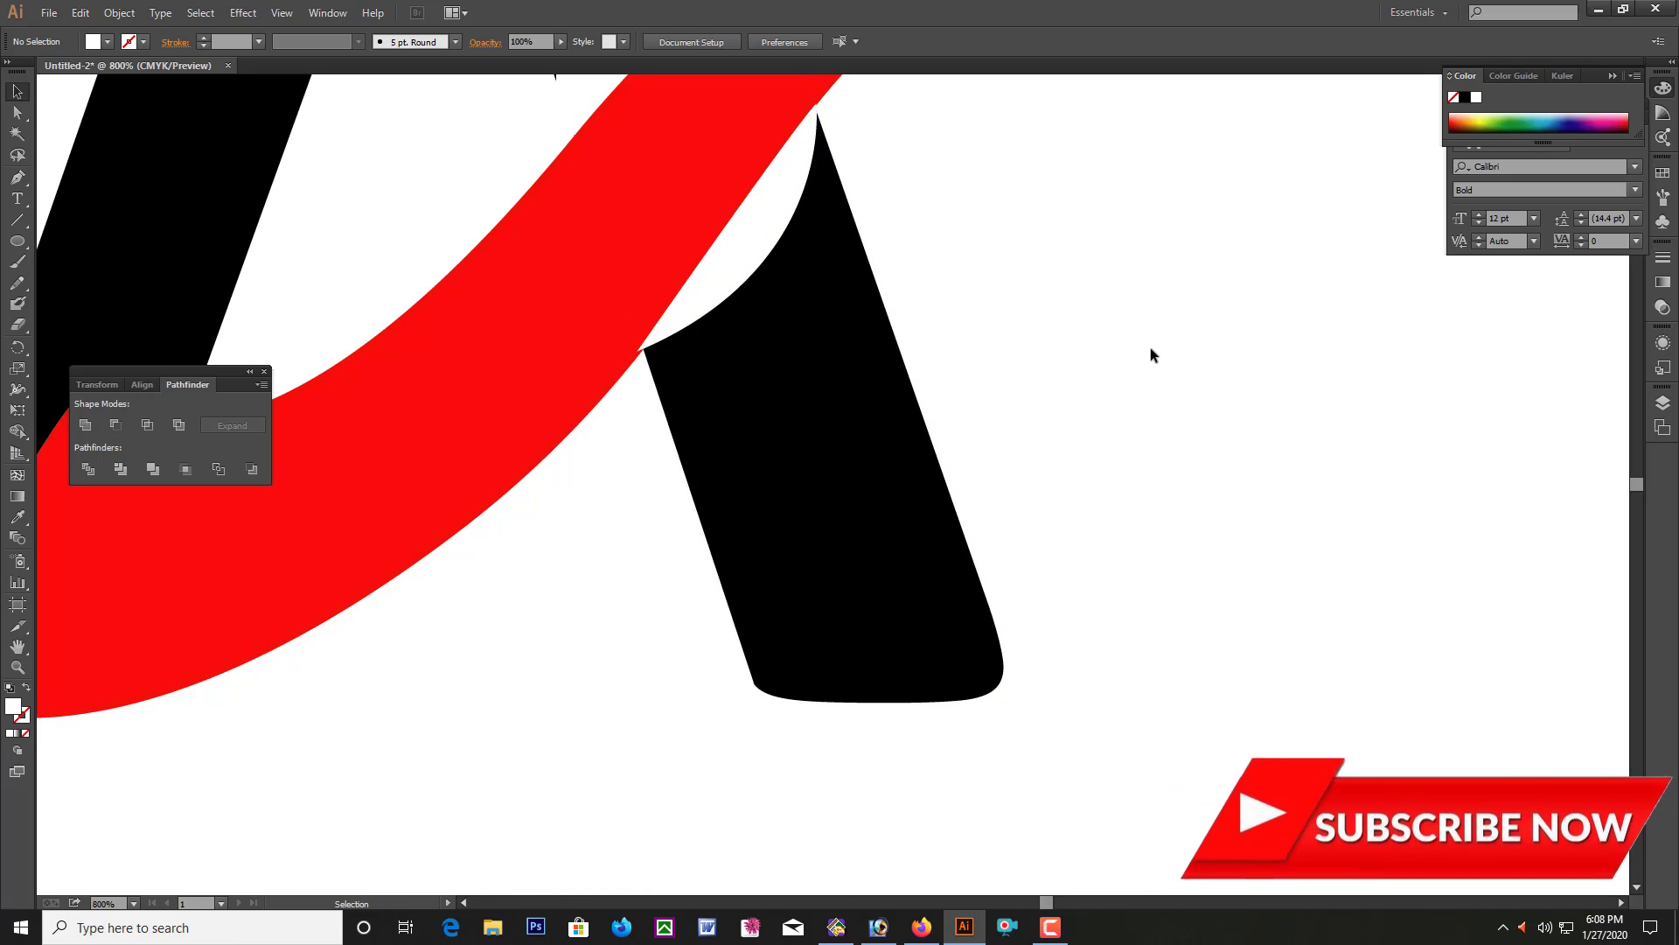
# Examine the finished A logo on the artboard, both as a whole and close up.
pyautogui.hotkey('ctrl', '-')
pyautogui.hotkey('ctrl', '-')
pyautogui.hotkey('ctrl', '-')
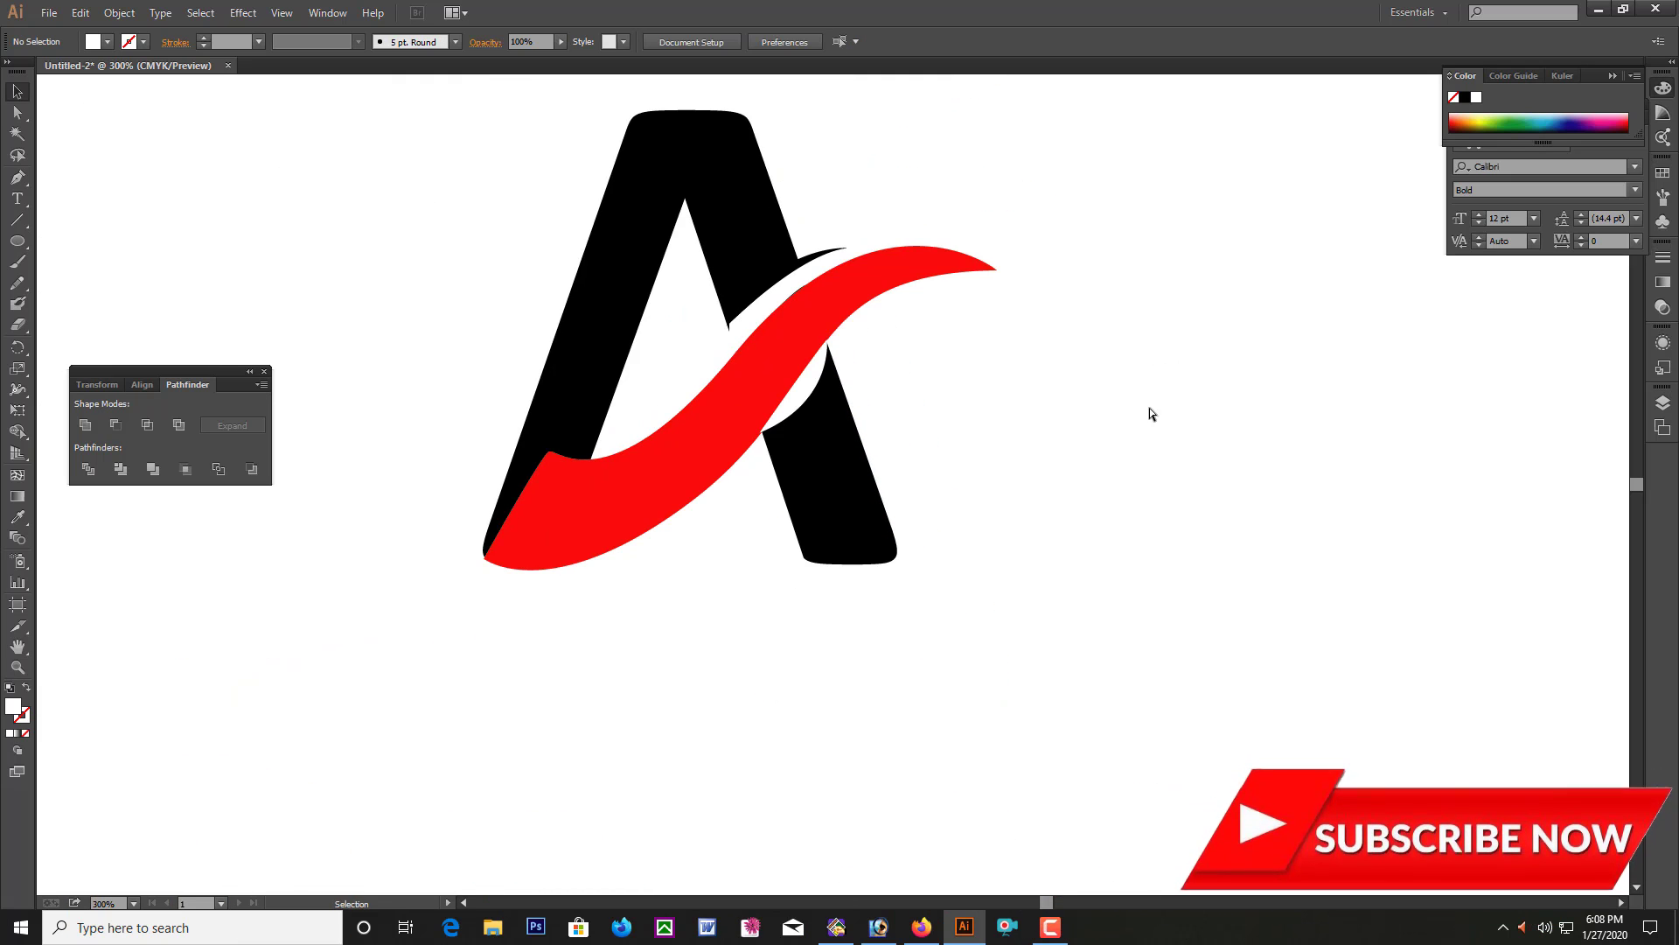
pyautogui.press('z')
pyautogui.hotkey('ctrl', '0')
pyautogui.moveTo(656, 271); pyautogui.dragTo(982, 657)
pyautogui.hotkey('ctrl', '+')
pyautogui.hotkey('ctrl', '-')
pyautogui.hotkey('ctrl', '-')
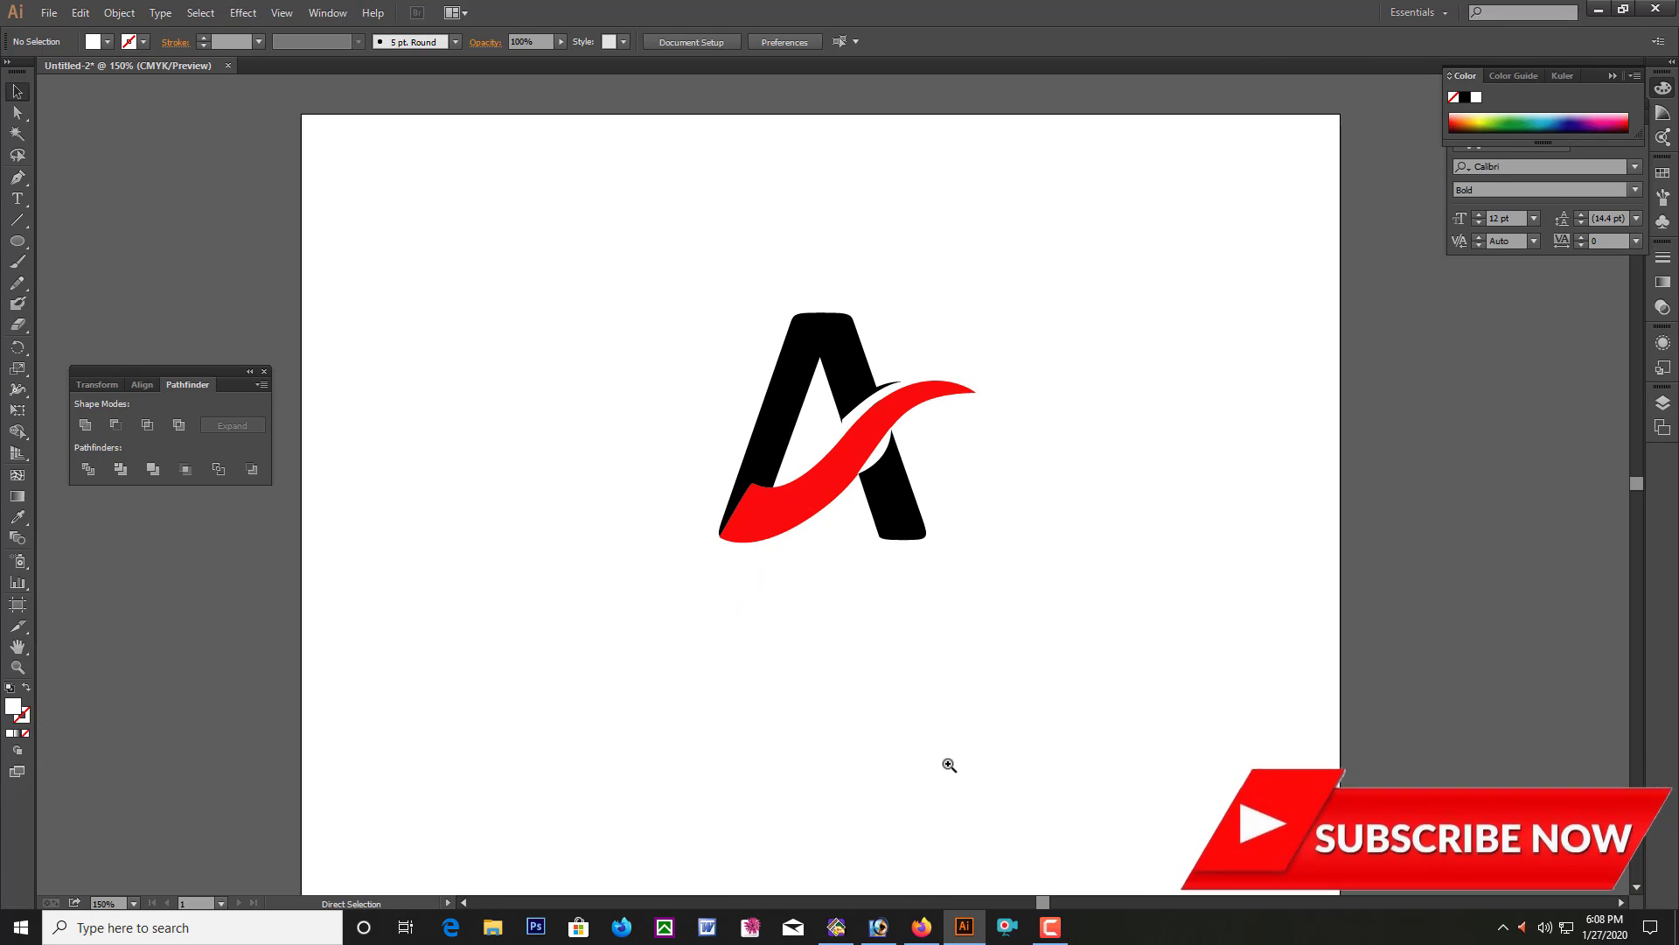
pyautogui.press('v')
pyautogui.press('z')
pyautogui.moveTo(772, 286); pyautogui.dragTo(1021, 656)
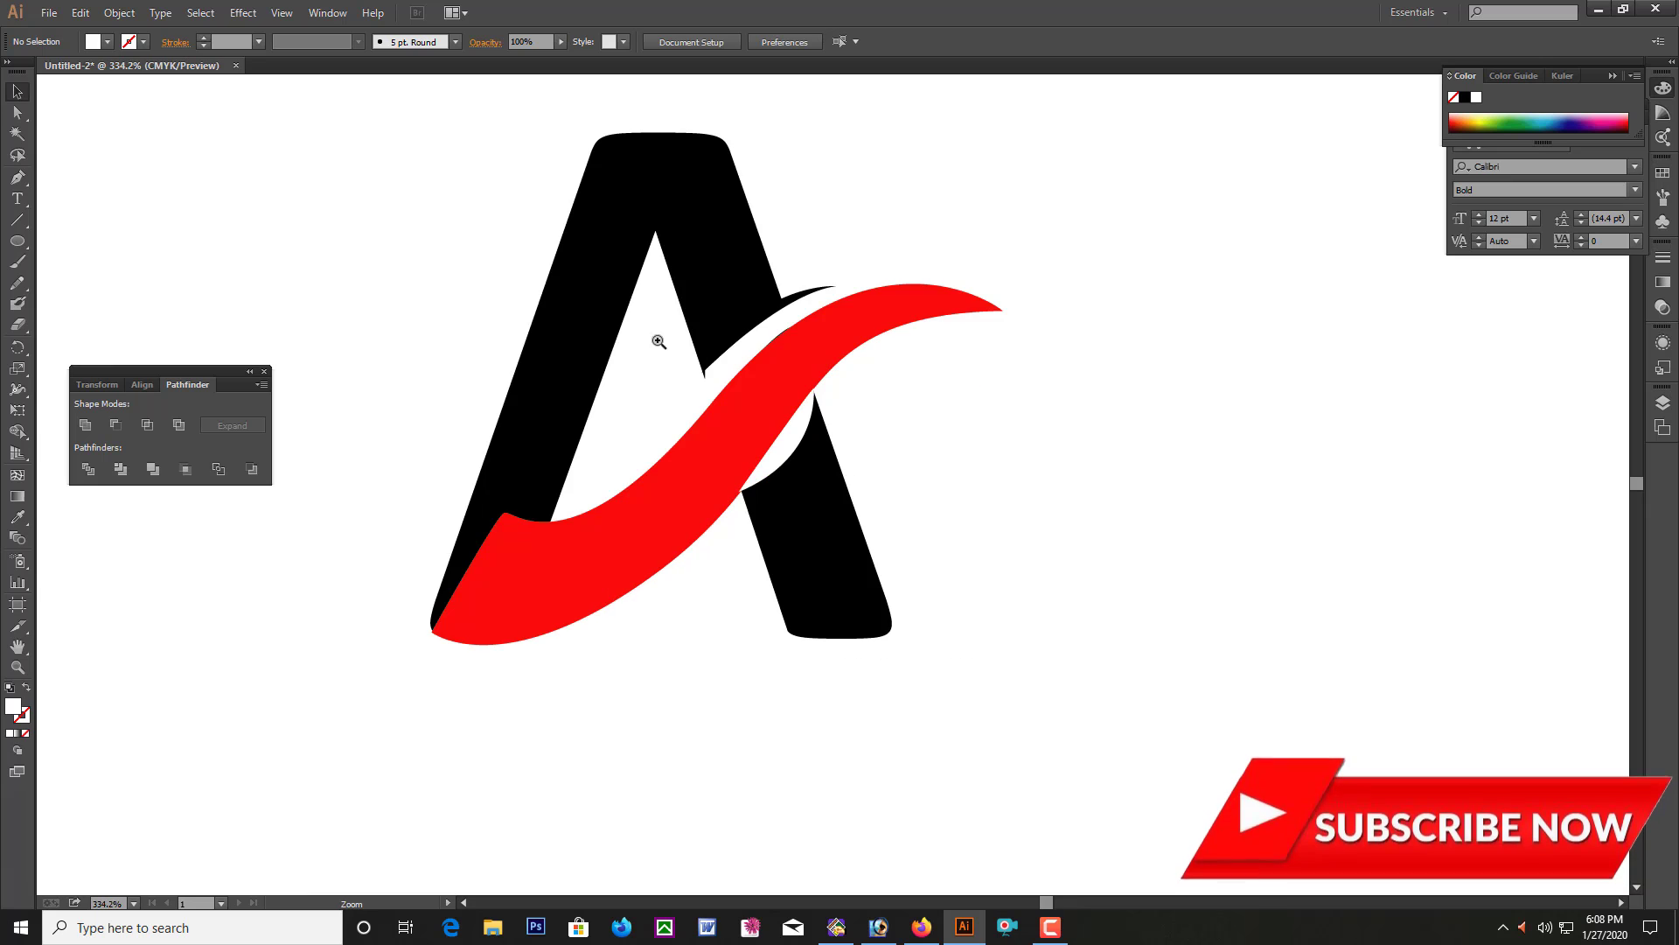
pyautogui.moveTo(555, 207); pyautogui.dragTo(842, 592)
pyautogui.hotkey('ctrl', '-')
pyautogui.hotkey('ctrl', '-')
pyautogui.hotkey('ctrl', '-')
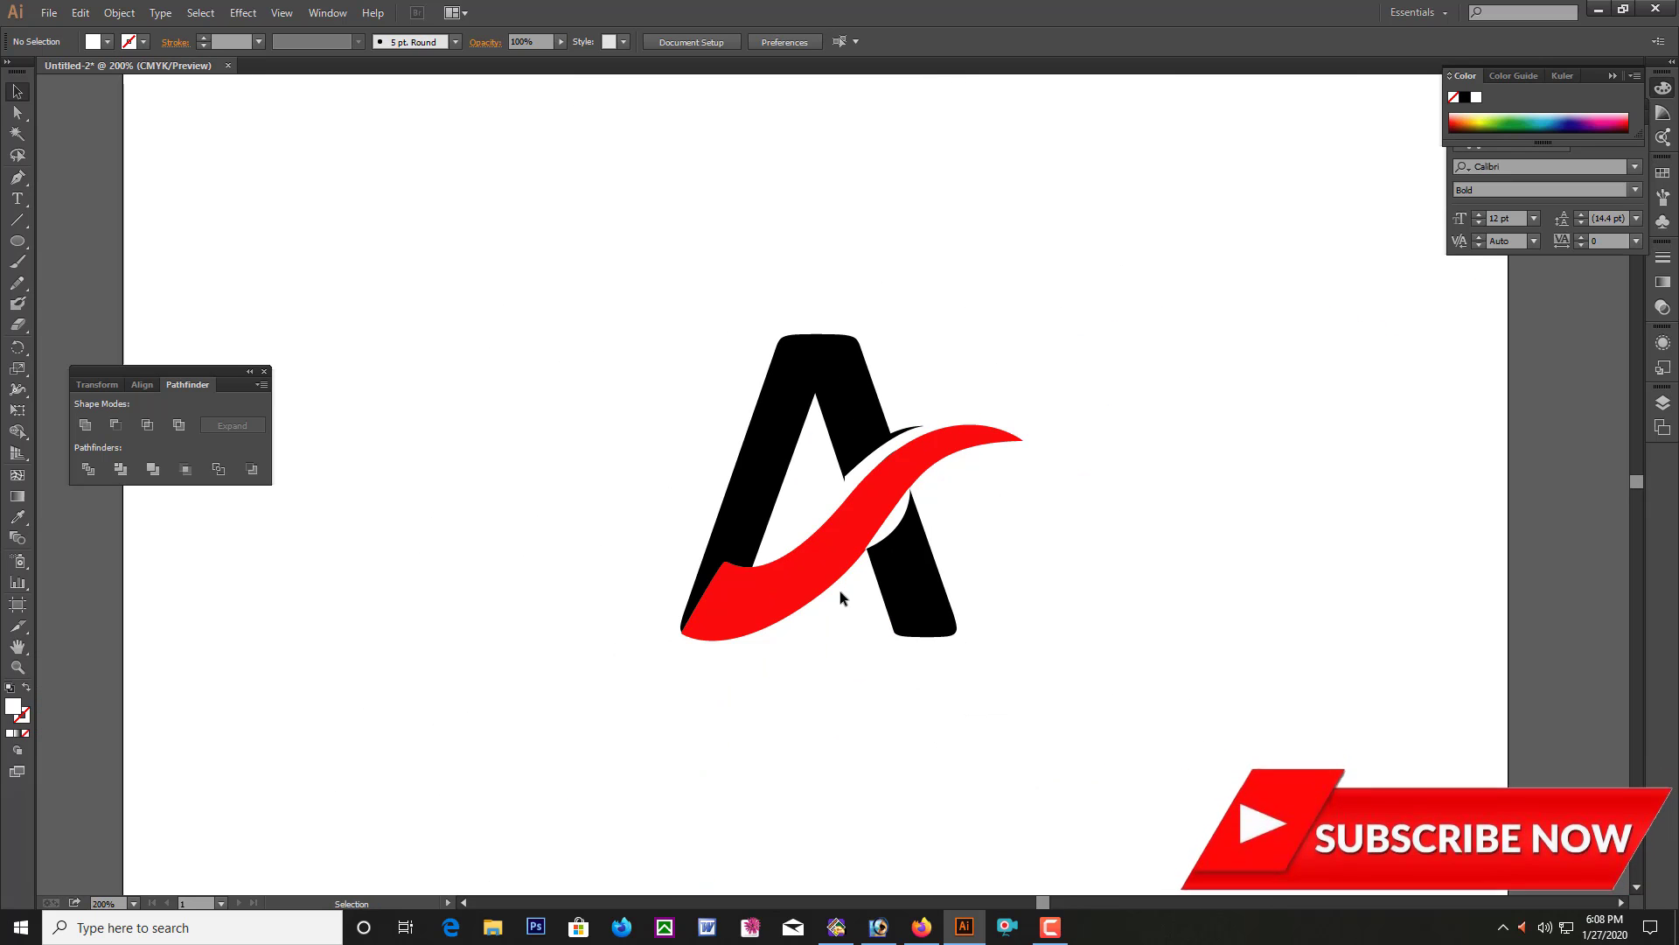